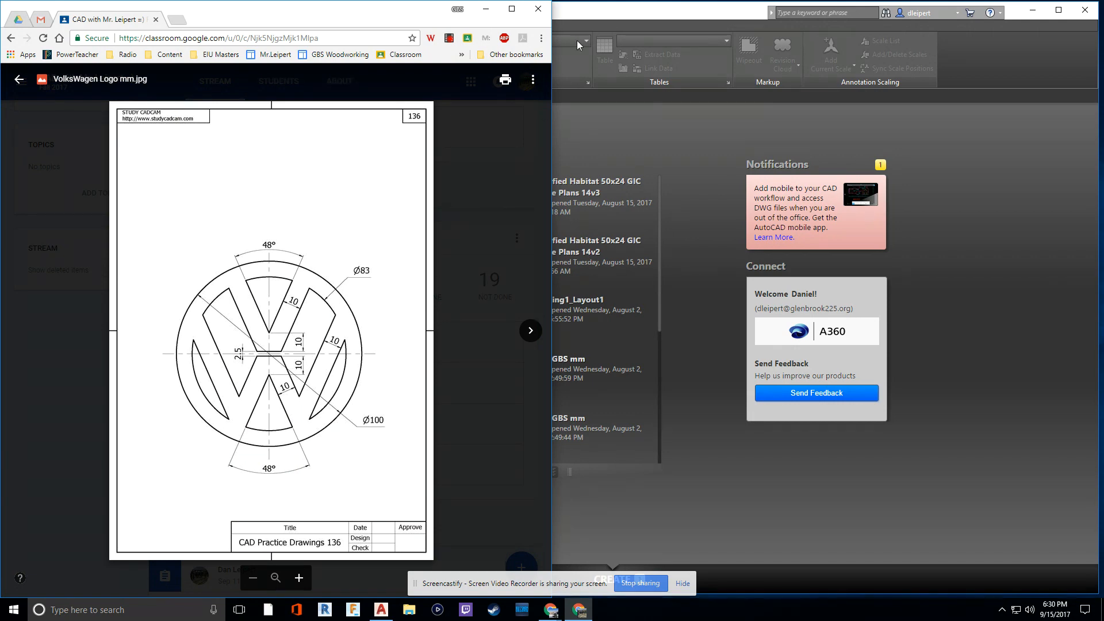
Step: Place the AutoCAD window beside the logo reference image and widen it to fill most of the display
{"action": "left_click_drag", "start_coordinate": [383, 14], "coordinate": [1, 103]}
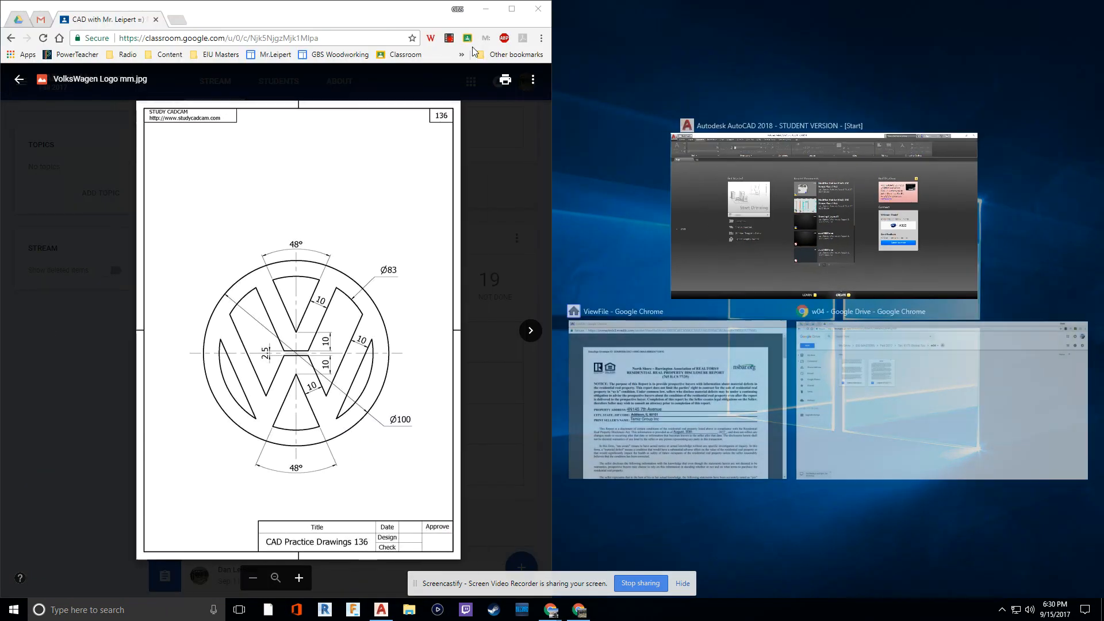
{"action": "left_click", "coordinate": [723, 228]}
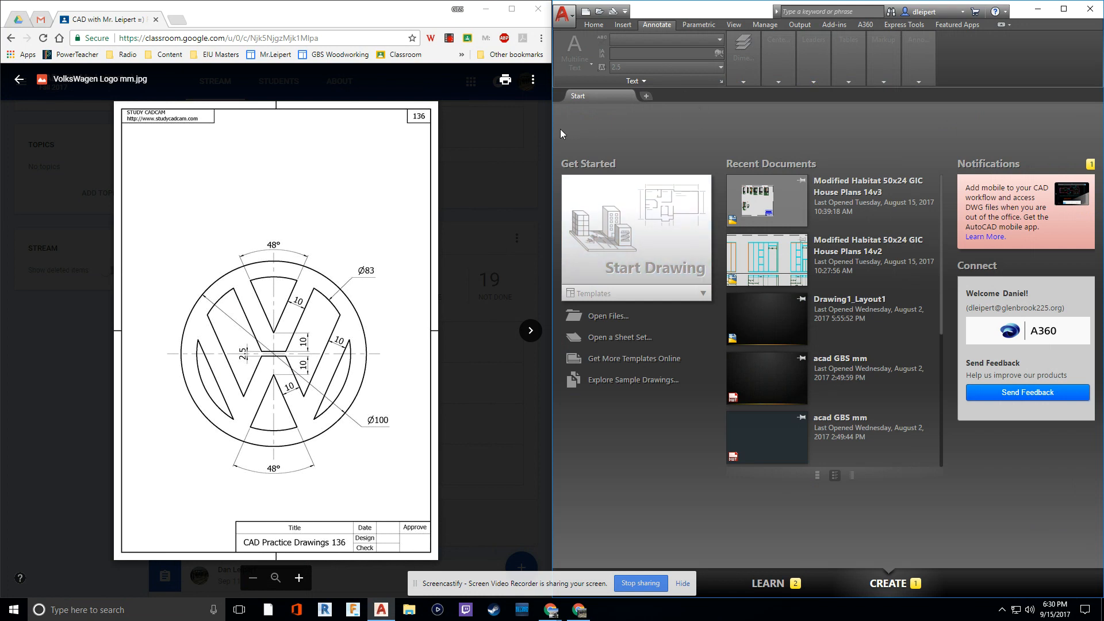
{"action": "left_click_drag", "start_coordinate": [554, 129], "coordinate": [355, 132]}
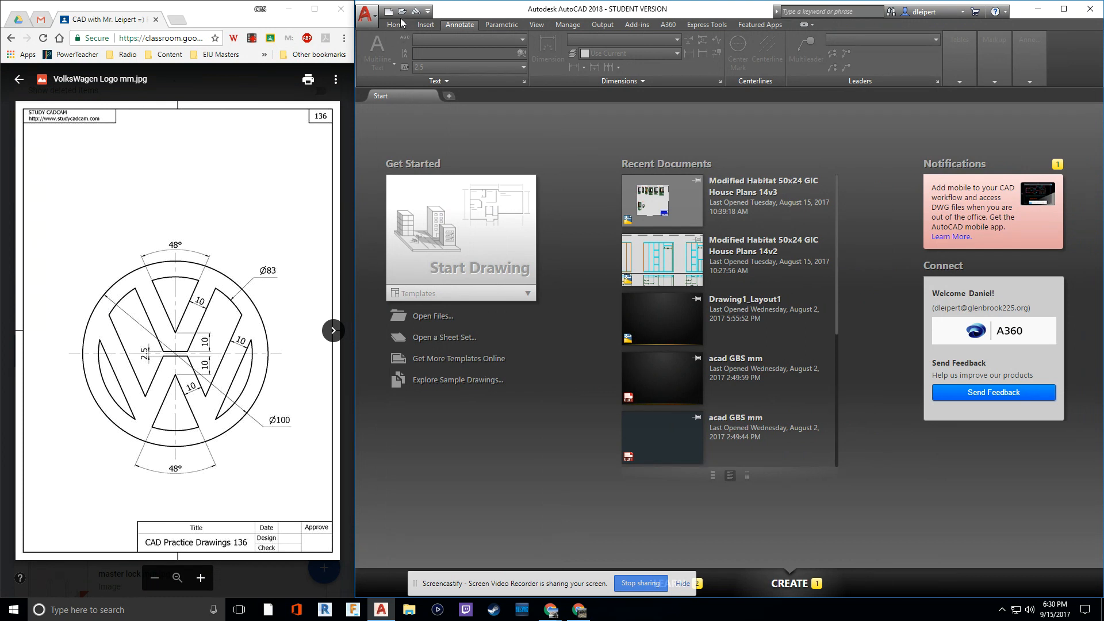
Step: Create a new drawing from the acadiso template
{"action": "left_click", "coordinate": [378, 21]}
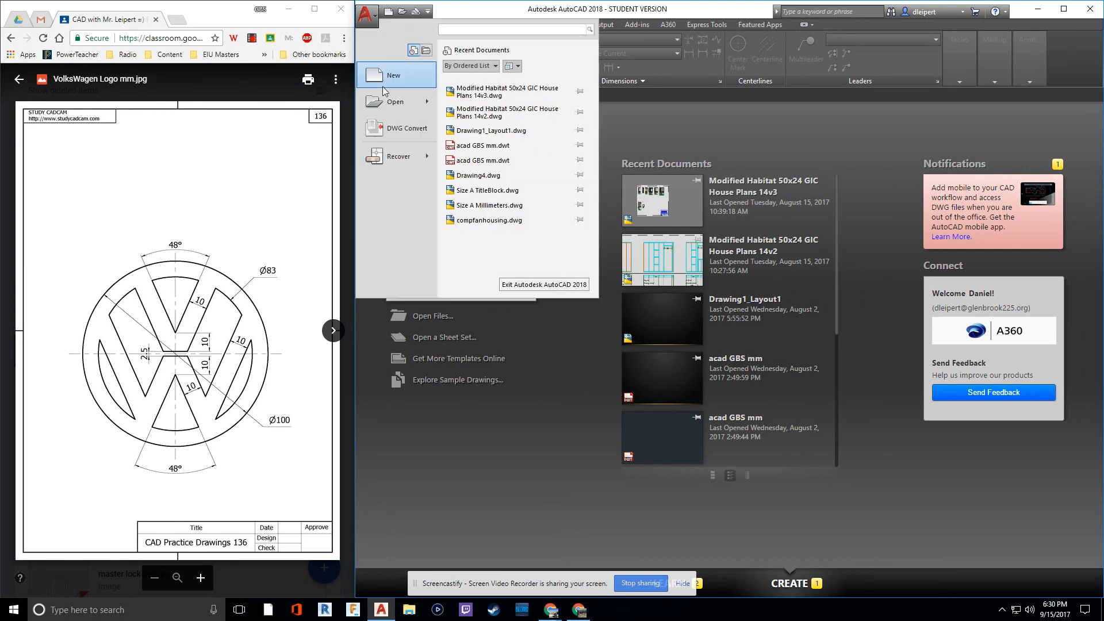
{"action": "left_click", "coordinate": [404, 84]}
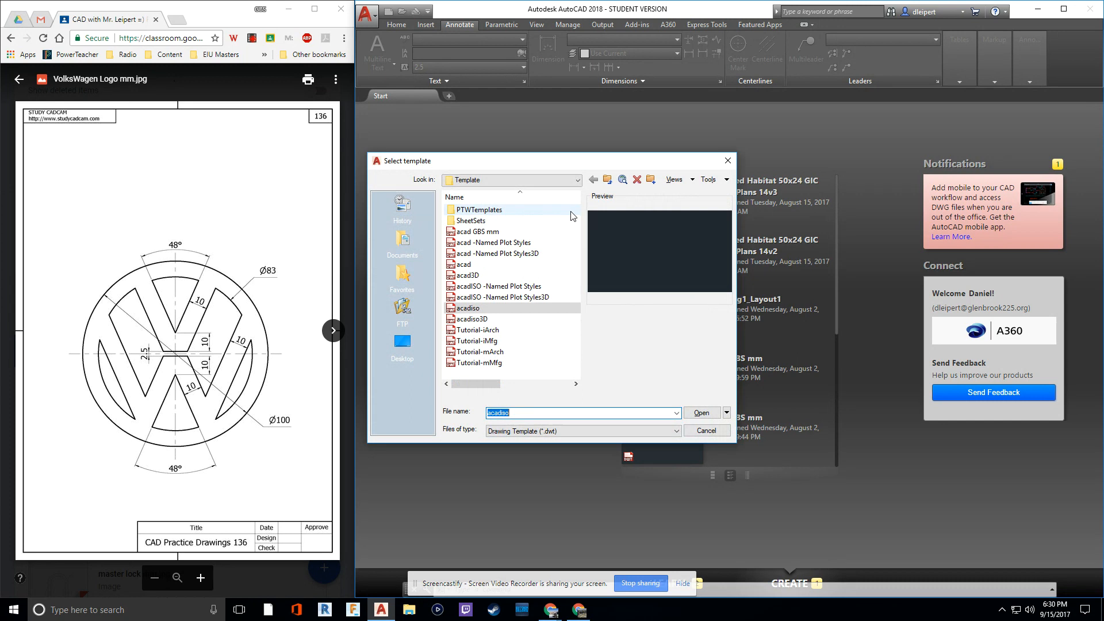
{"action": "left_click", "coordinate": [468, 308]}
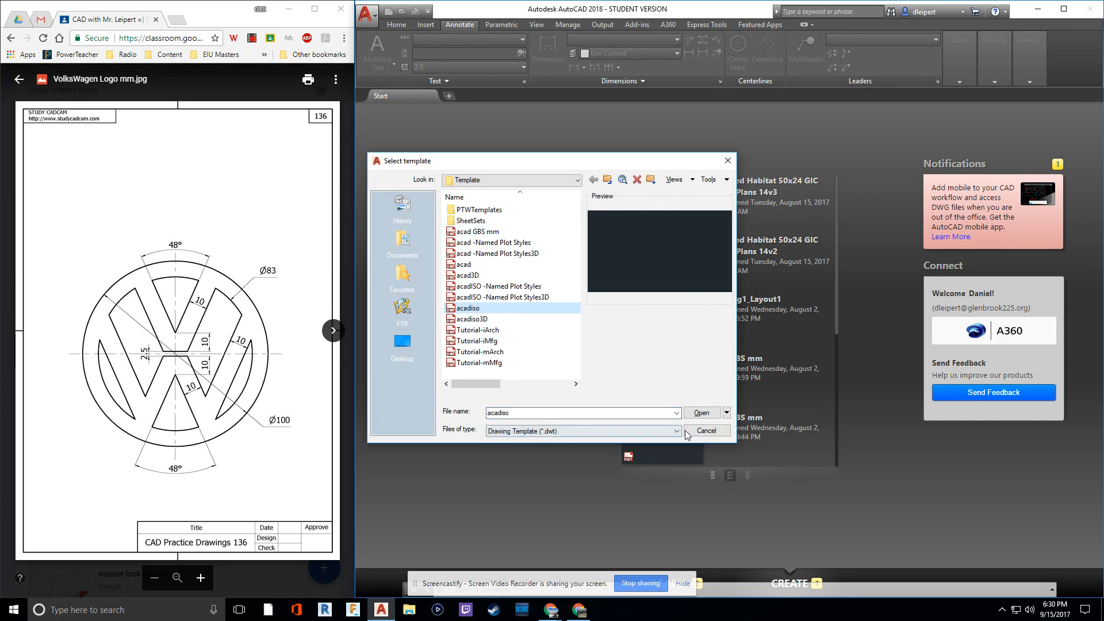
{"action": "left_click", "coordinate": [702, 413]}
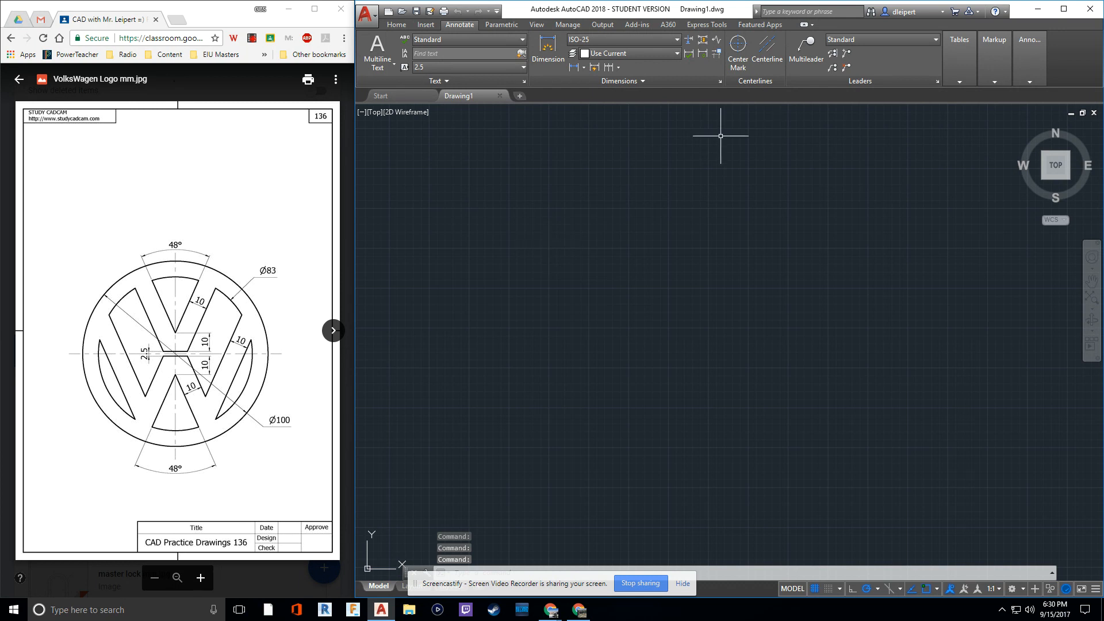
Step: Create a layer named guides and set its color to cyan
{"action": "left_click", "coordinate": [402, 26]}
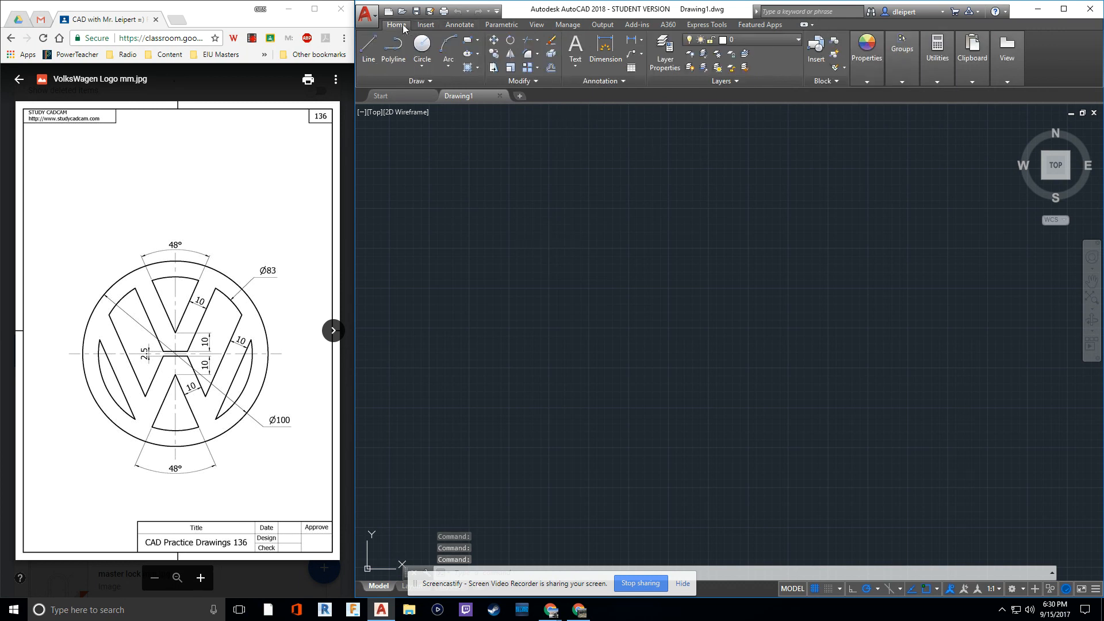
{"action": "left_click", "coordinate": [671, 68]}
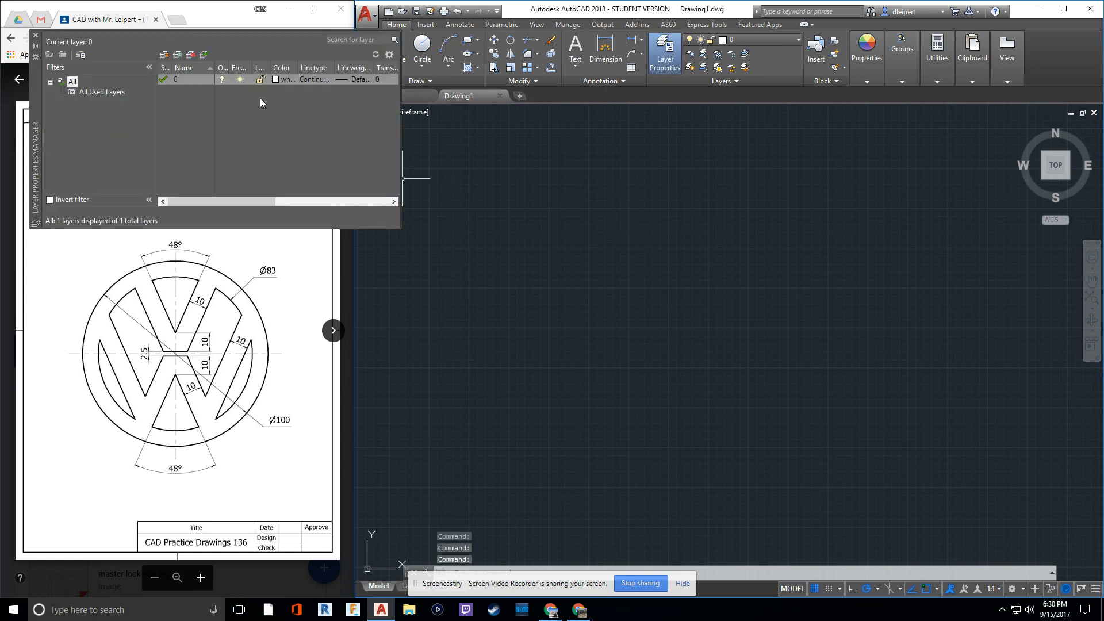
{"action": "left_click", "coordinate": [165, 55]}
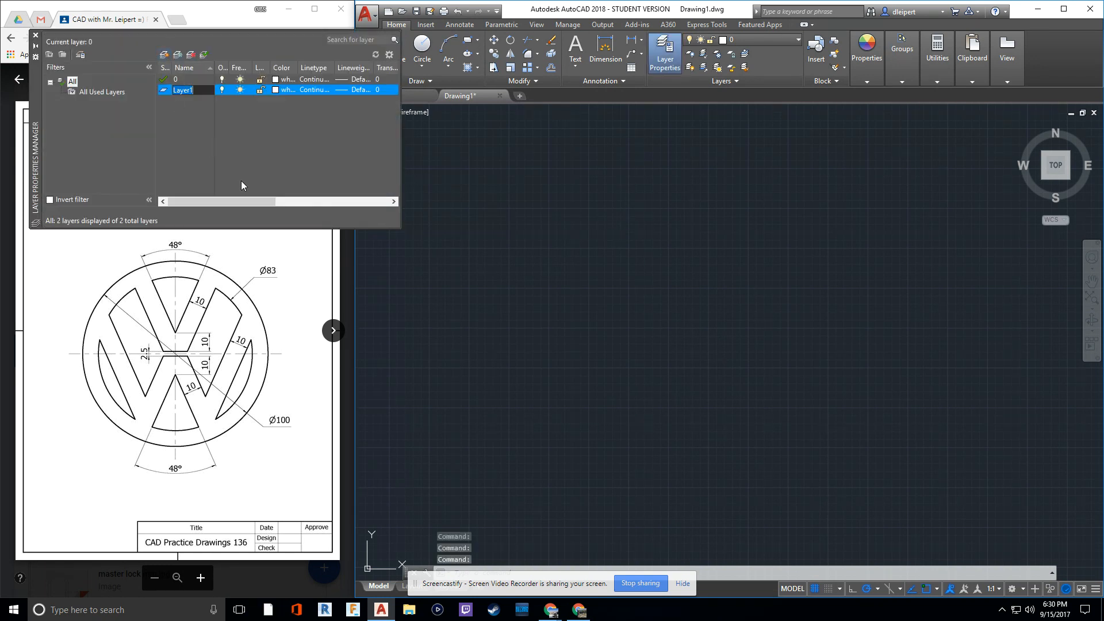
{"action": "type", "text": "guides"}
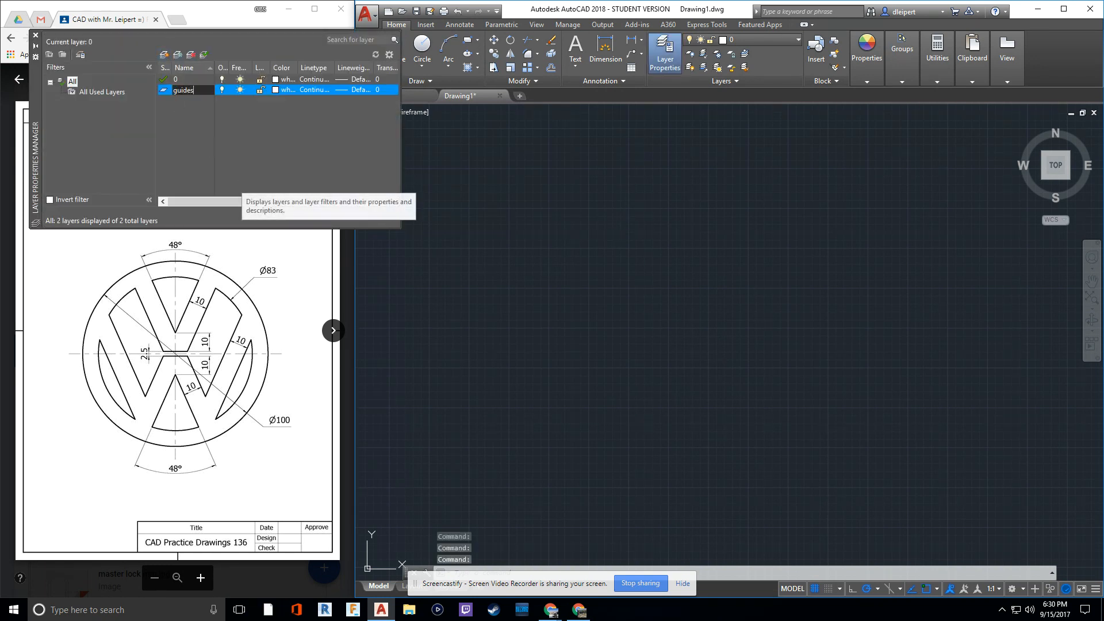
{"action": "key", "text": "Return"}
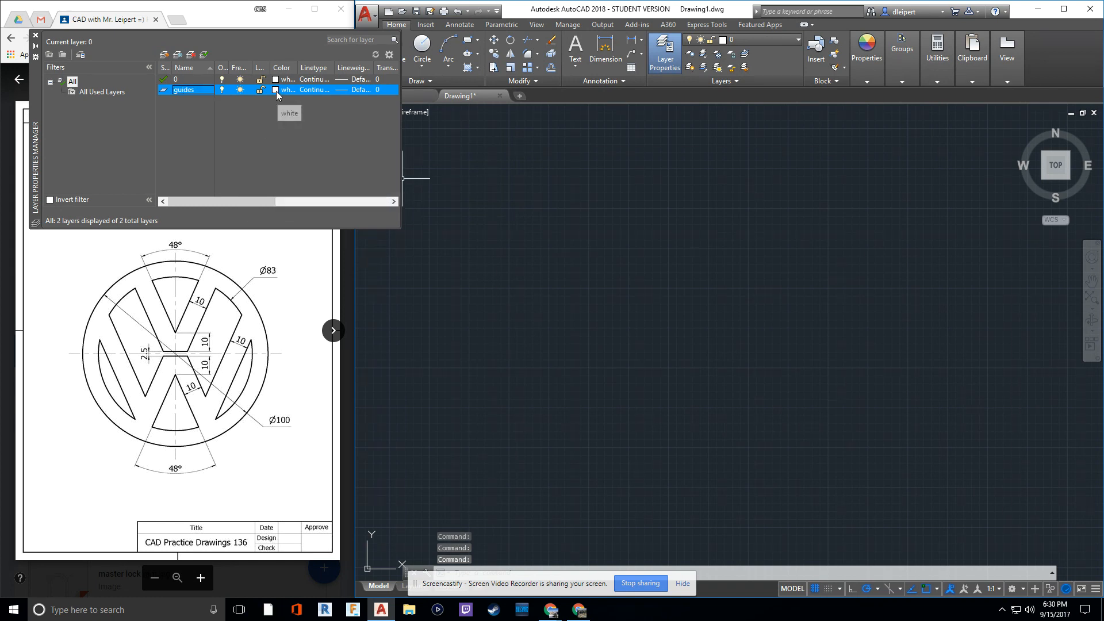
{"action": "left_click", "coordinate": [276, 90]}
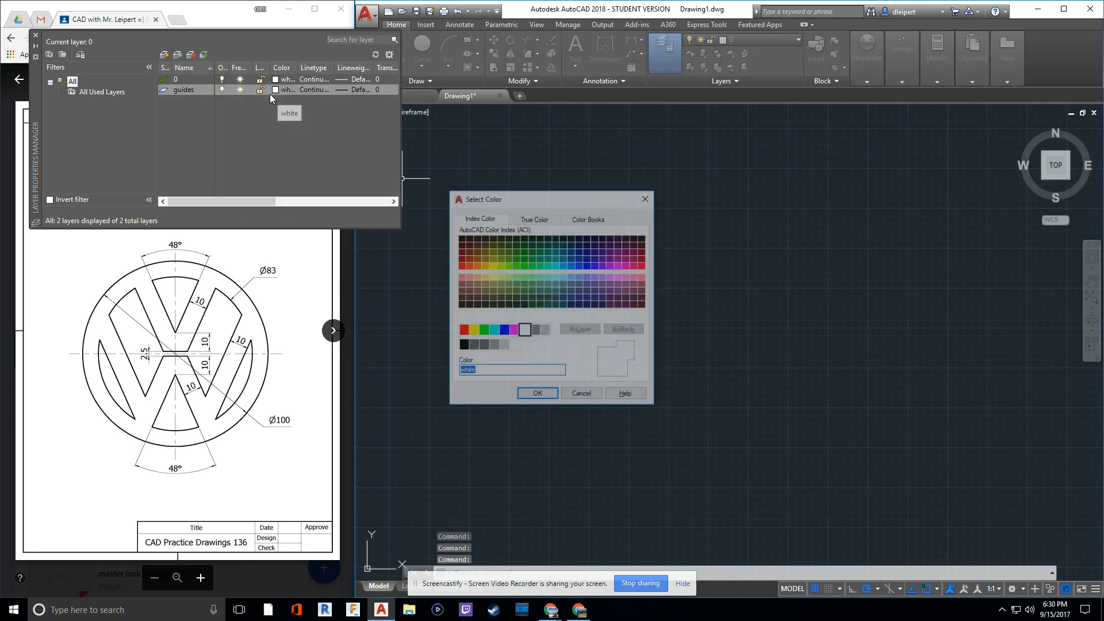
{"action": "left_click", "coordinate": [492, 330]}
{"action": "left_click", "coordinate": [537, 395]}
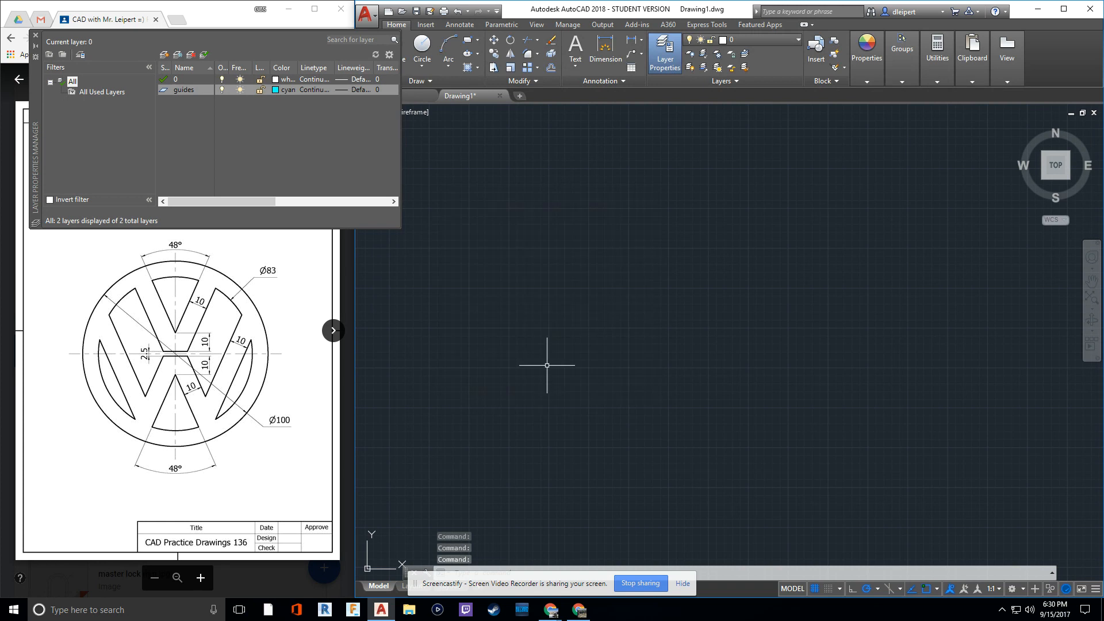
{"action": "left_click", "coordinate": [35, 35]}
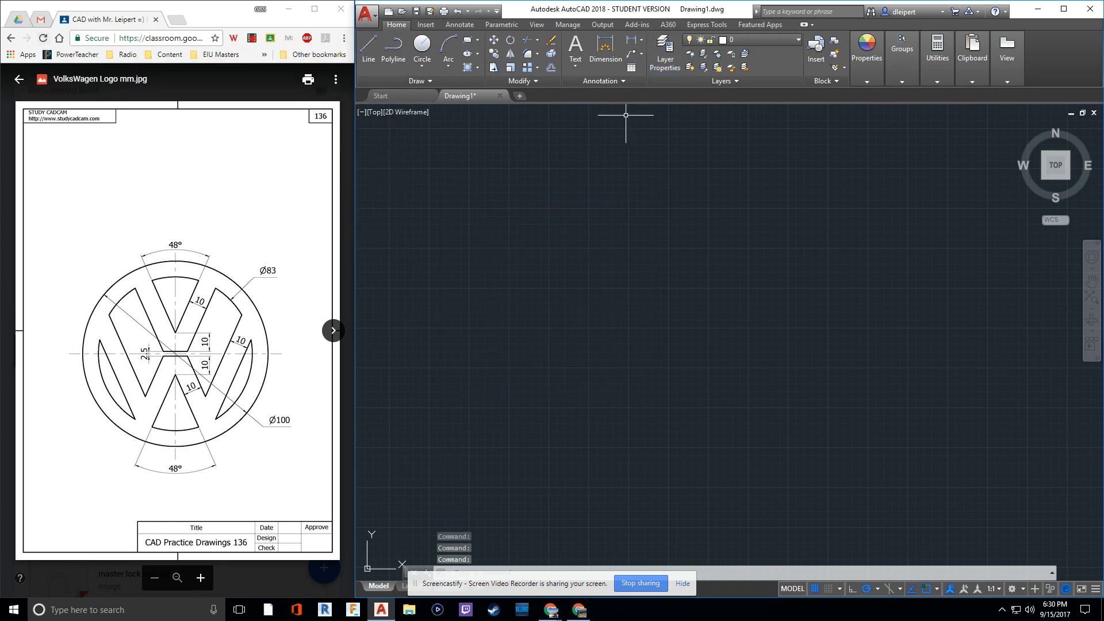
Step: Draw a vertical and a horizontal construction line crossing at one point on the guides layer, with Ortho on
{"action": "left_click", "coordinate": [773, 39]}
{"action": "left_click", "coordinate": [757, 67]}
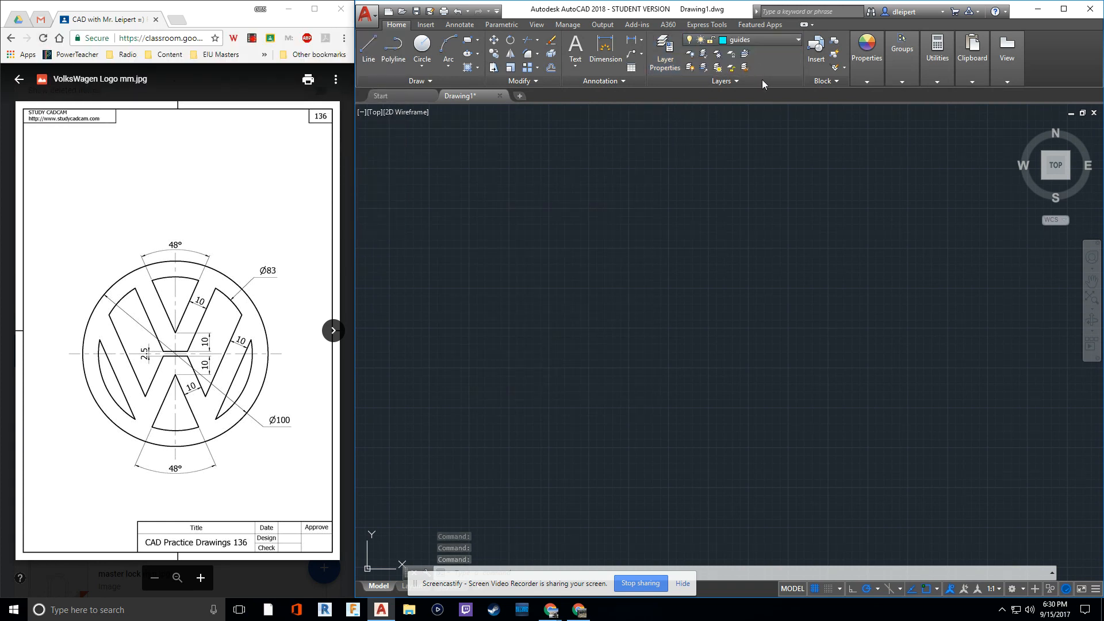
{"action": "type", "text": "xl"}
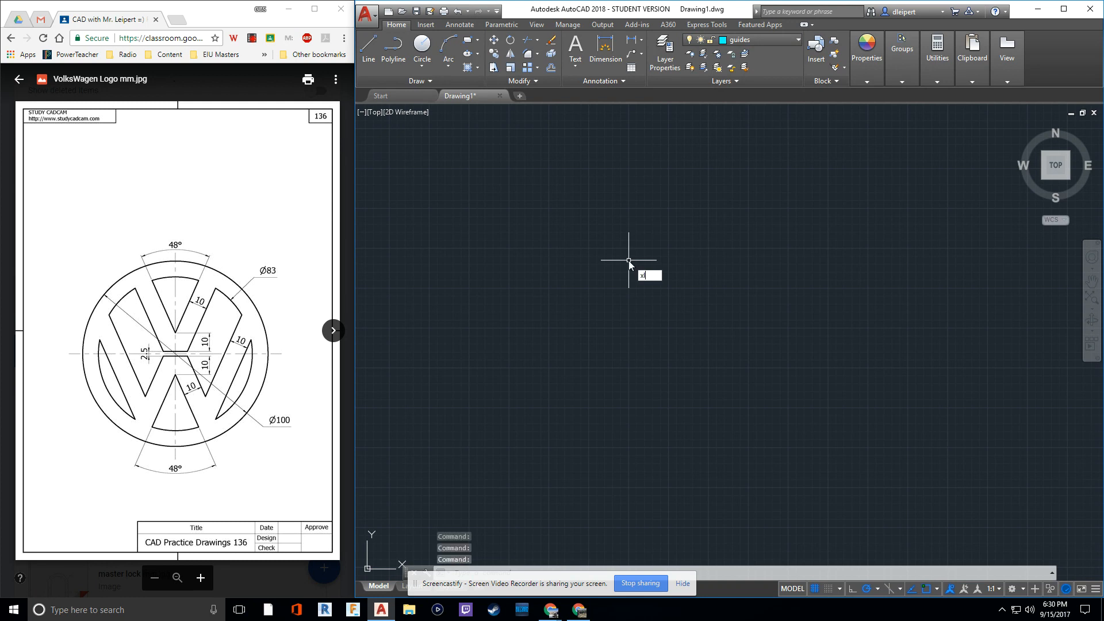
{"action": "key", "text": "Return"}
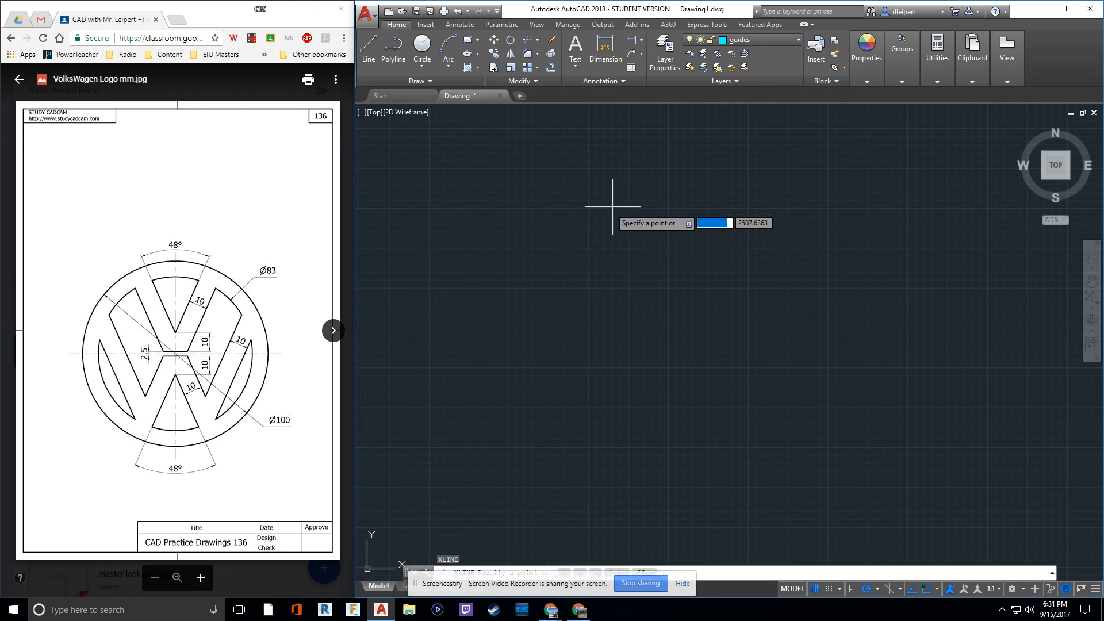
{"action": "left_click", "coordinate": [613, 212]}
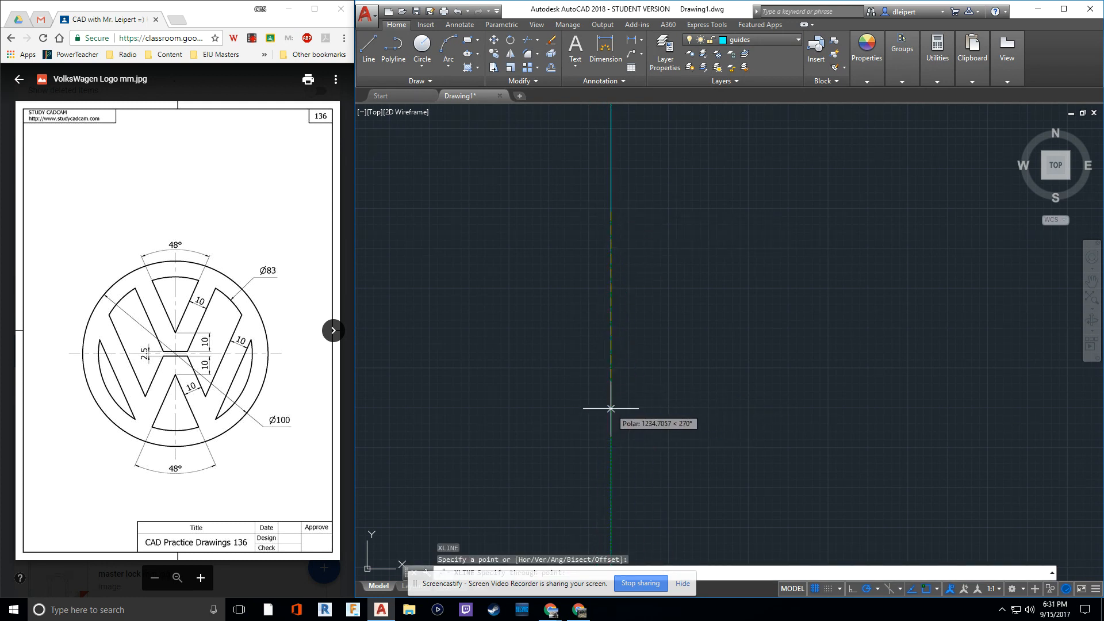
{"action": "key", "text": "F8"}
{"action": "left_click", "coordinate": [602, 388]}
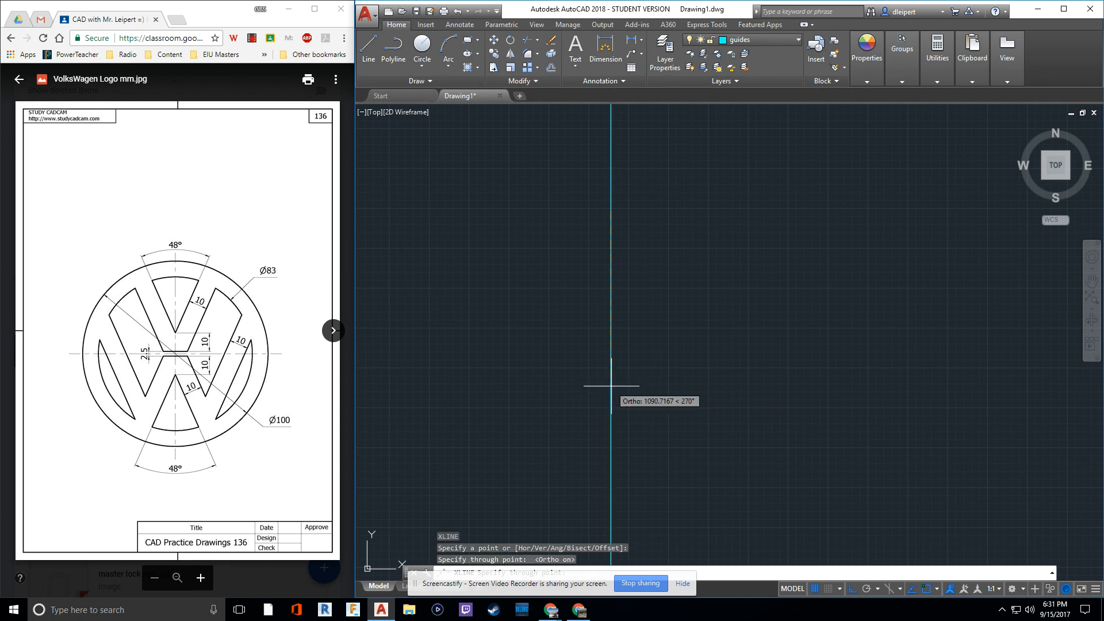
{"action": "middle_click_drag", "start_coordinate": [693, 281], "coordinate": [852, 394]}
{"action": "key", "text": "Escape"}
{"action": "key", "text": "Escape"}
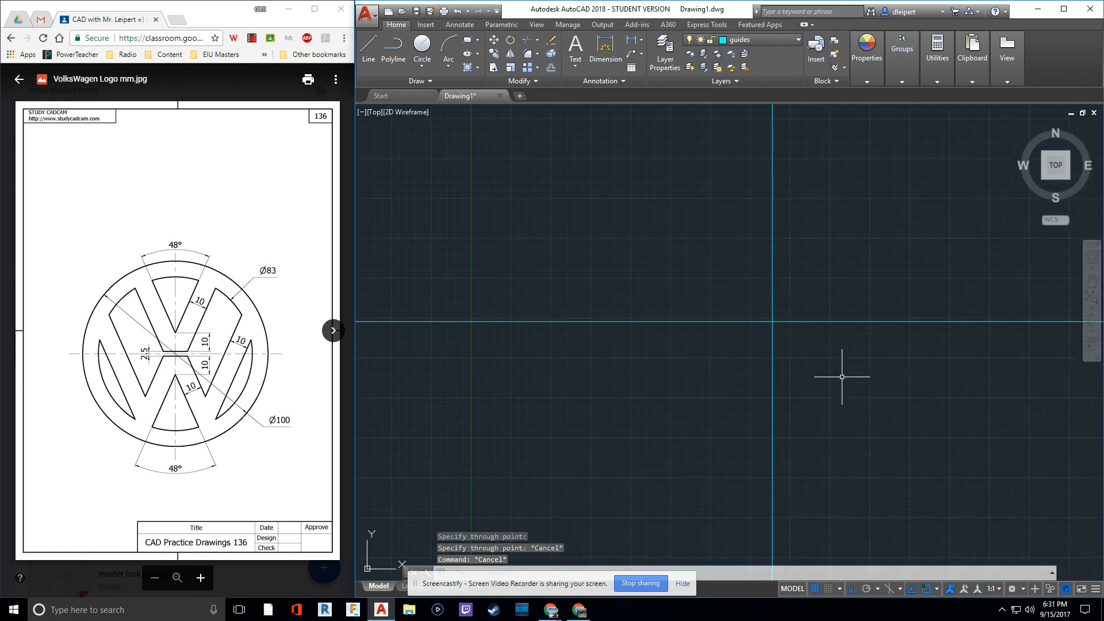
{"action": "middle_click_drag", "start_coordinate": [799, 294], "coordinate": [675, 266]}
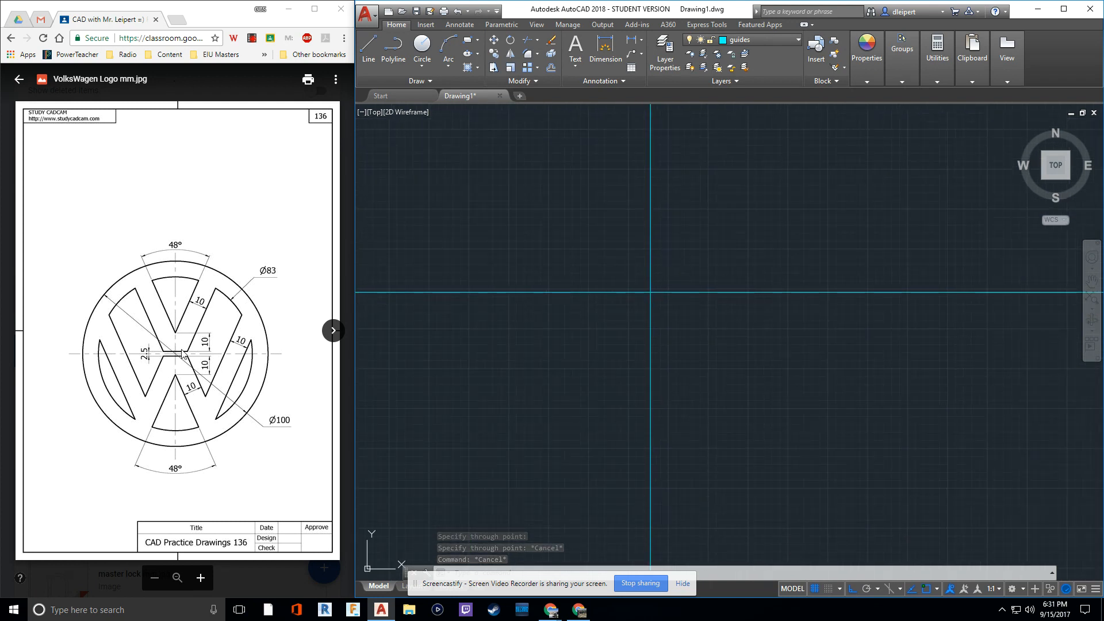
{"action": "key", "text": "ctrl+1"}
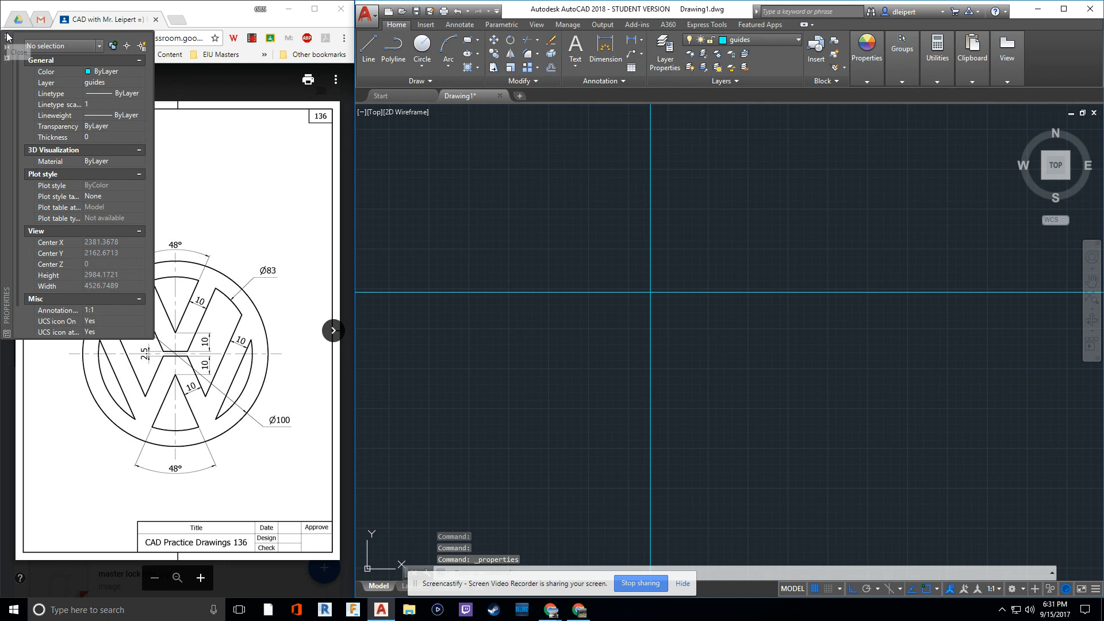
{"action": "left_click", "coordinate": [6, 35]}
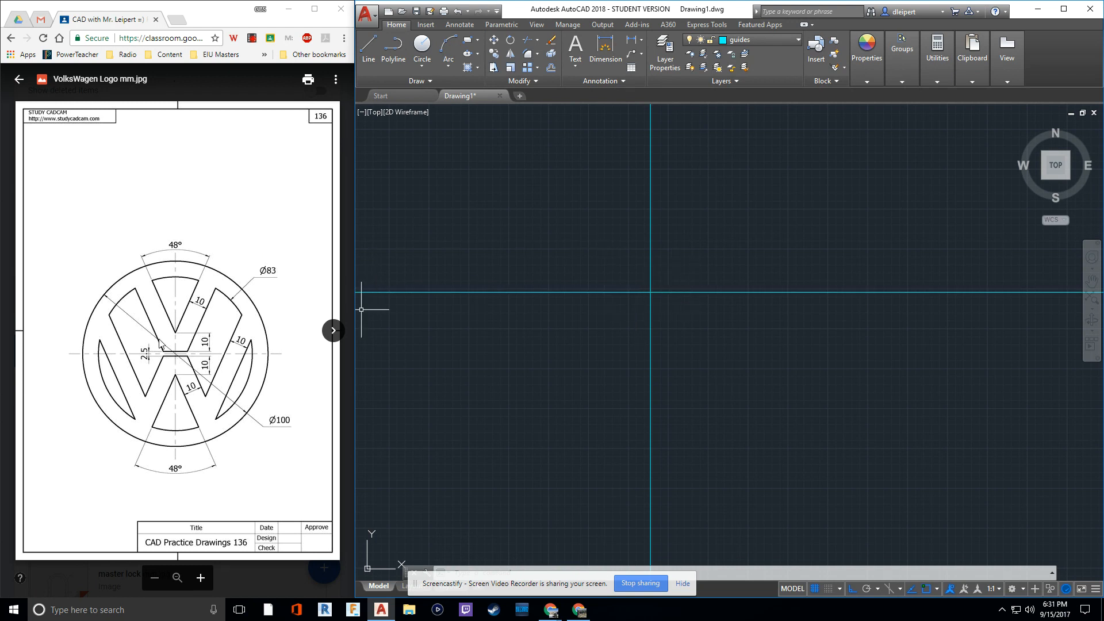
Step: Draw a circle of diameter 100 on layer 0, centered on the intersection of the construction lines
{"action": "left_click", "coordinate": [765, 40]}
{"action": "left_click", "coordinate": [738, 53]}
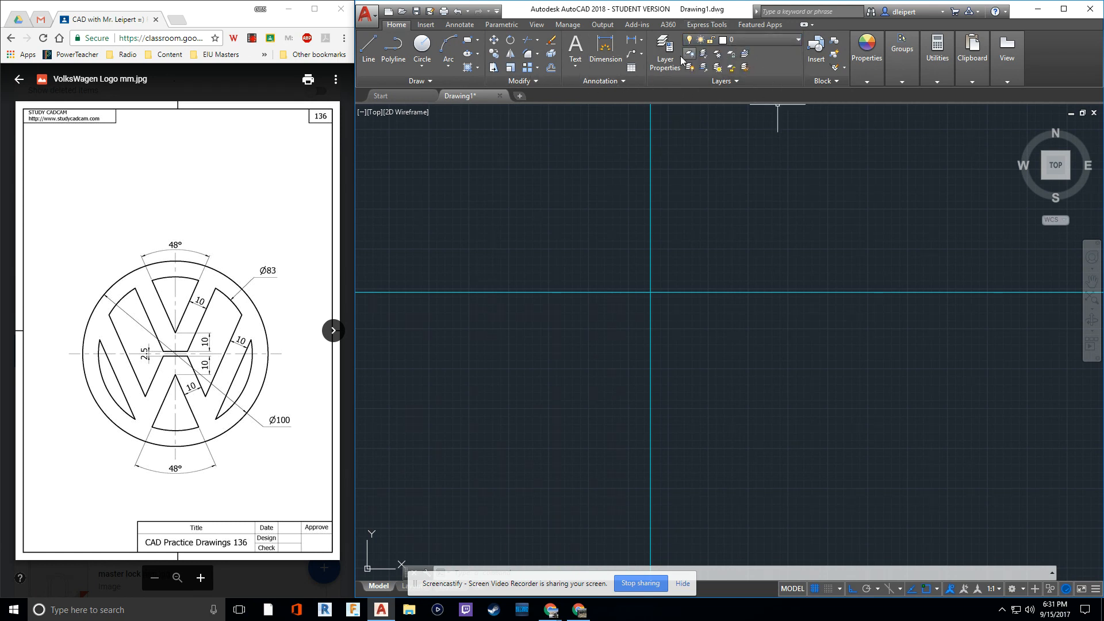
{"action": "left_click", "coordinate": [422, 63]}
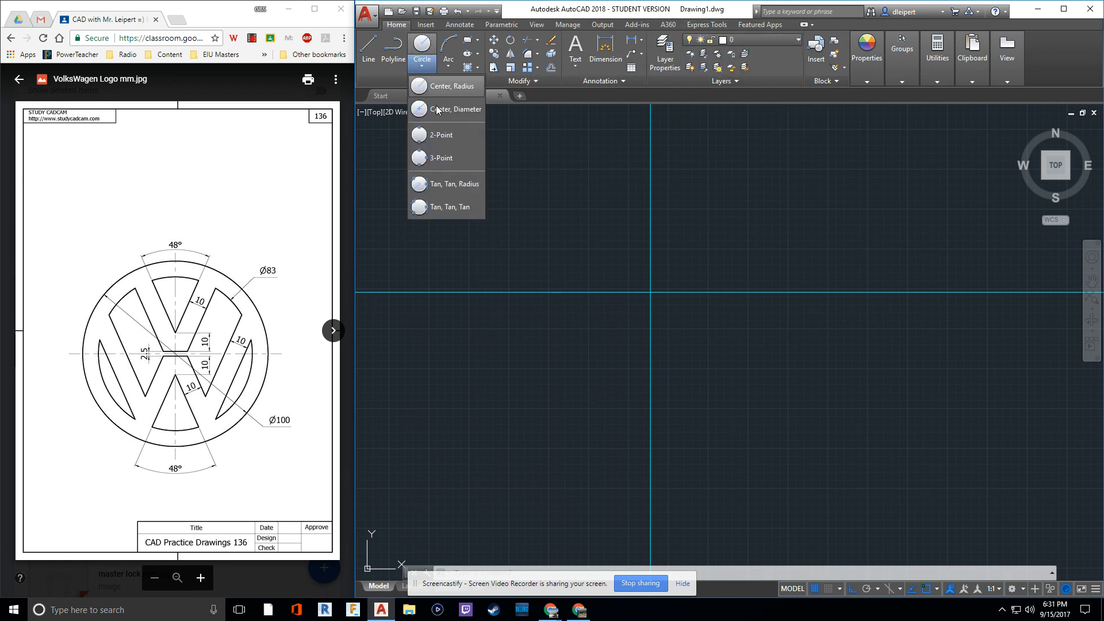
{"action": "left_click", "coordinate": [460, 122]}
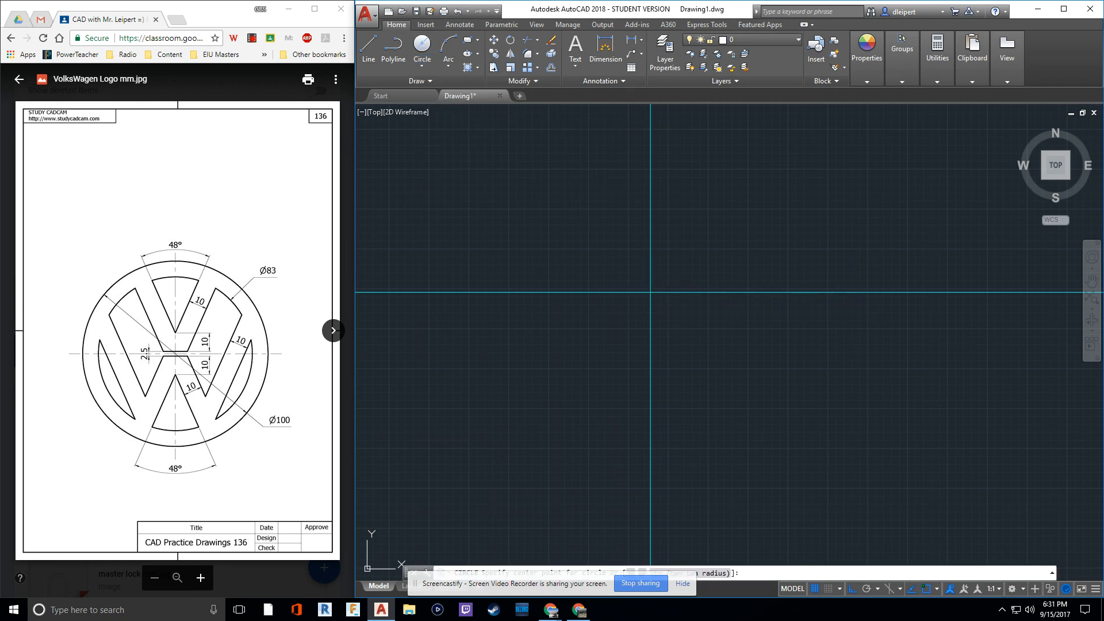
{"action": "left_click", "coordinate": [650, 292]}
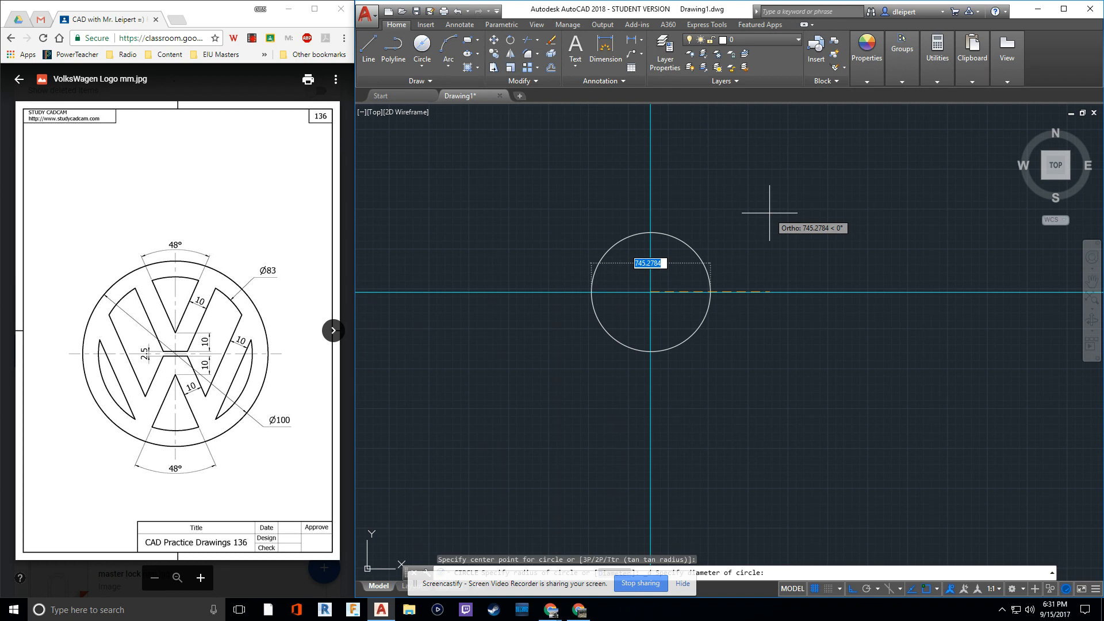
{"action": "type", "text": "100"}
{"action": "key", "text": "Return"}
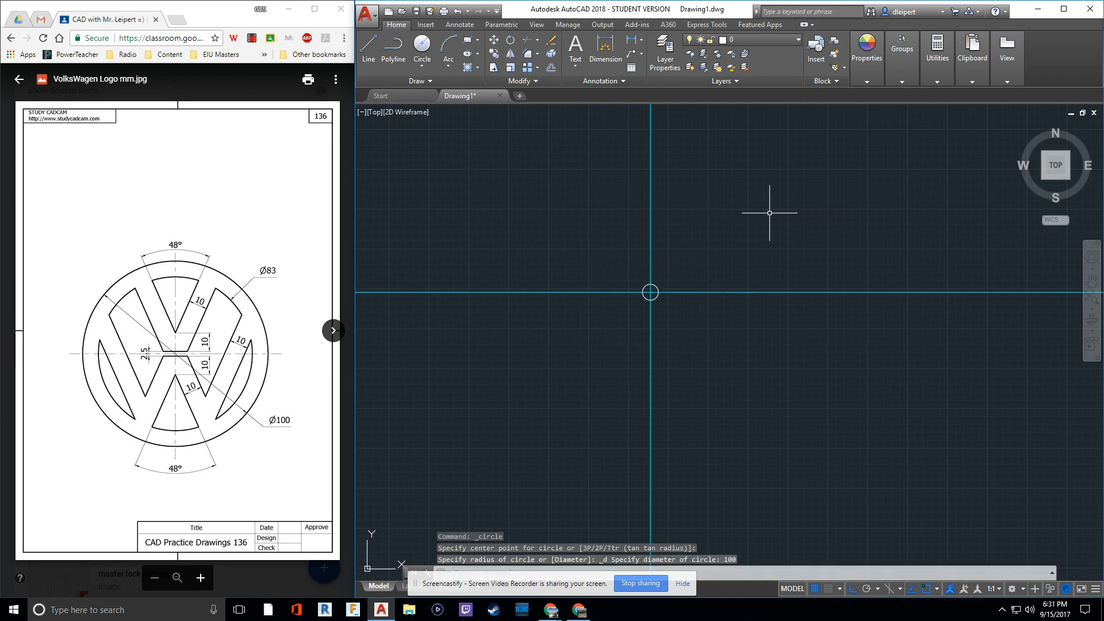
Step: Draw a concentric inner circle of diameter 83, centered on the construction lines' intersection
{"action": "scroll", "coordinate": [662, 306], "scroll_direction": "up", "scroll_amount": 10}
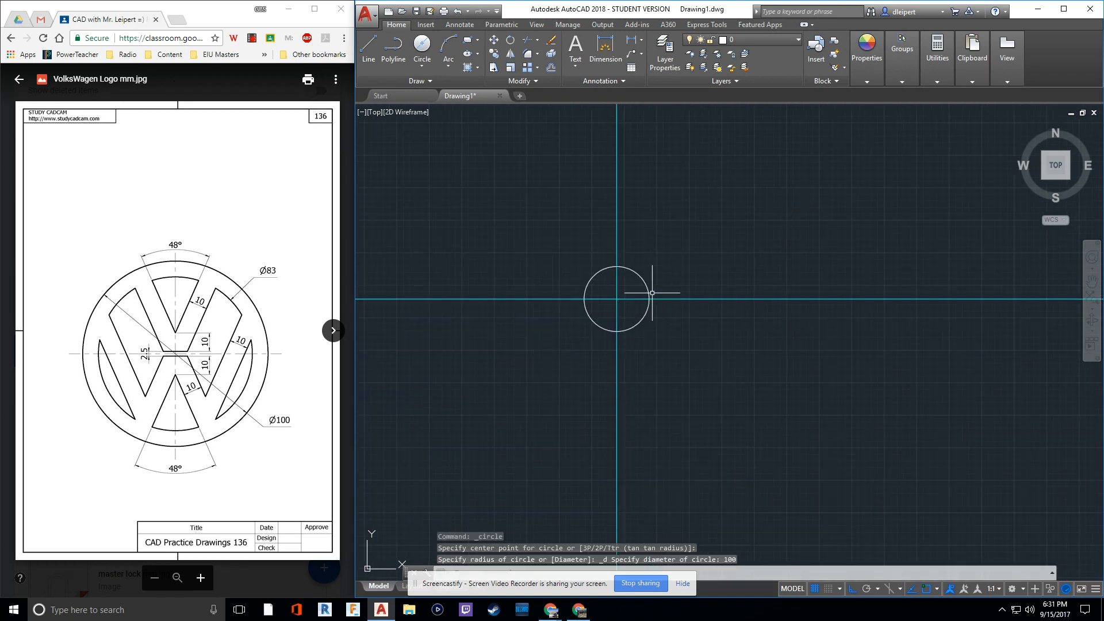
{"action": "middle_click_drag", "start_coordinate": [653, 236], "coordinate": [757, 239]}
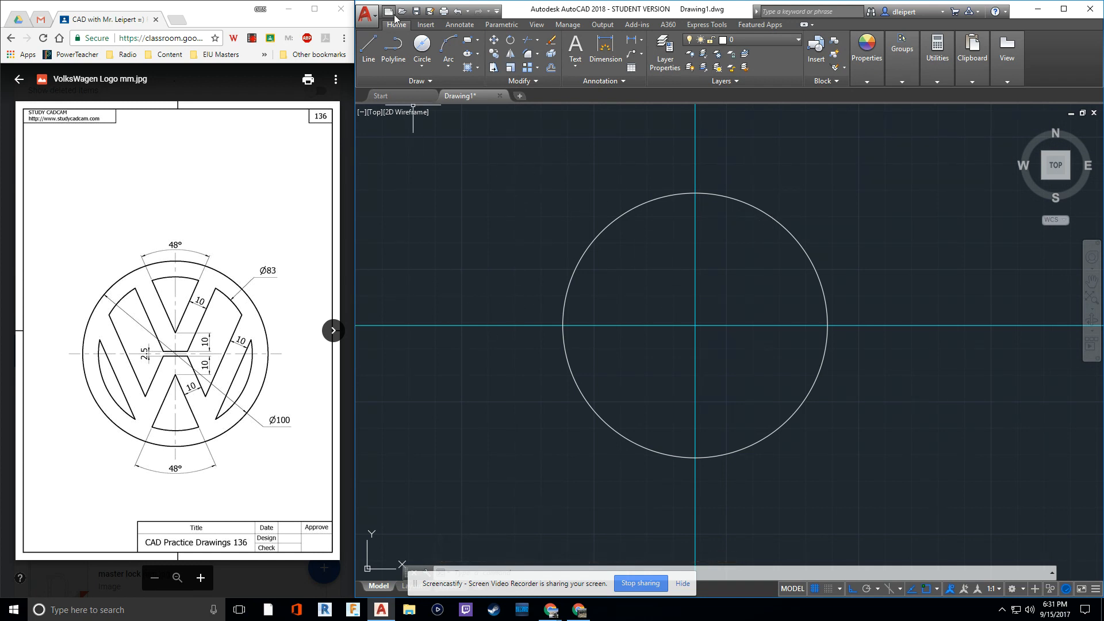
{"action": "left_click", "coordinate": [421, 45]}
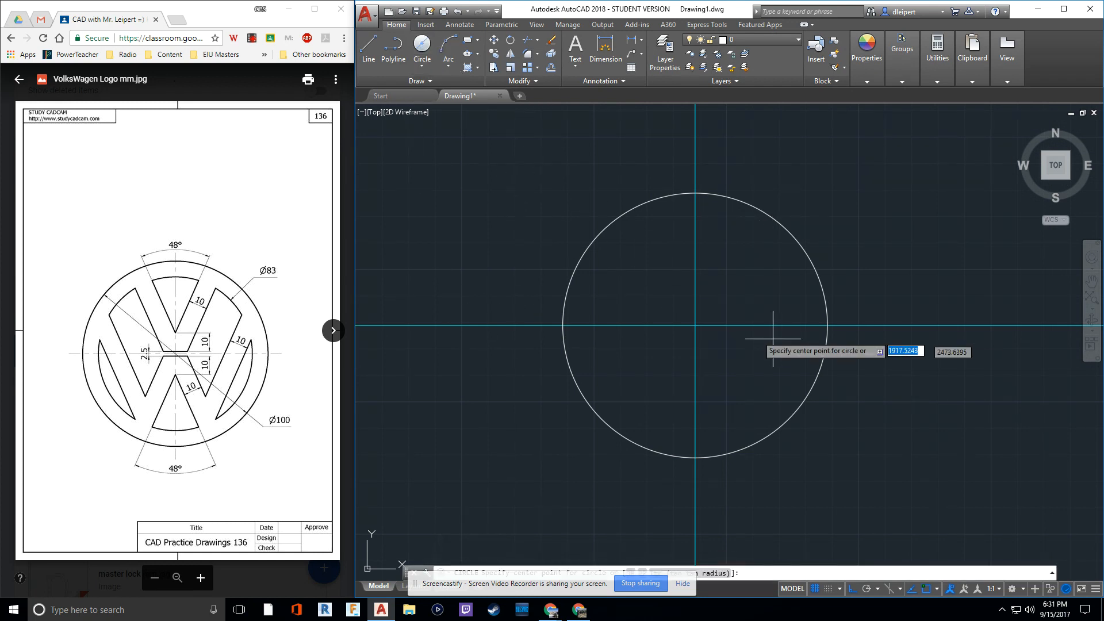
{"action": "left_click", "coordinate": [695, 325]}
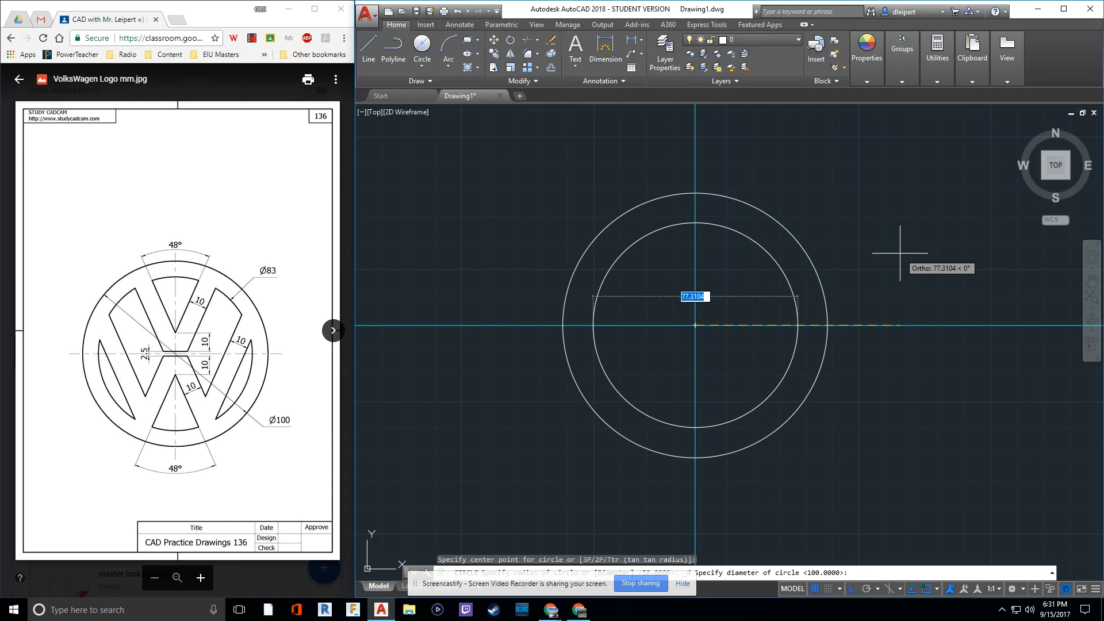
{"action": "type", "text": "83"}
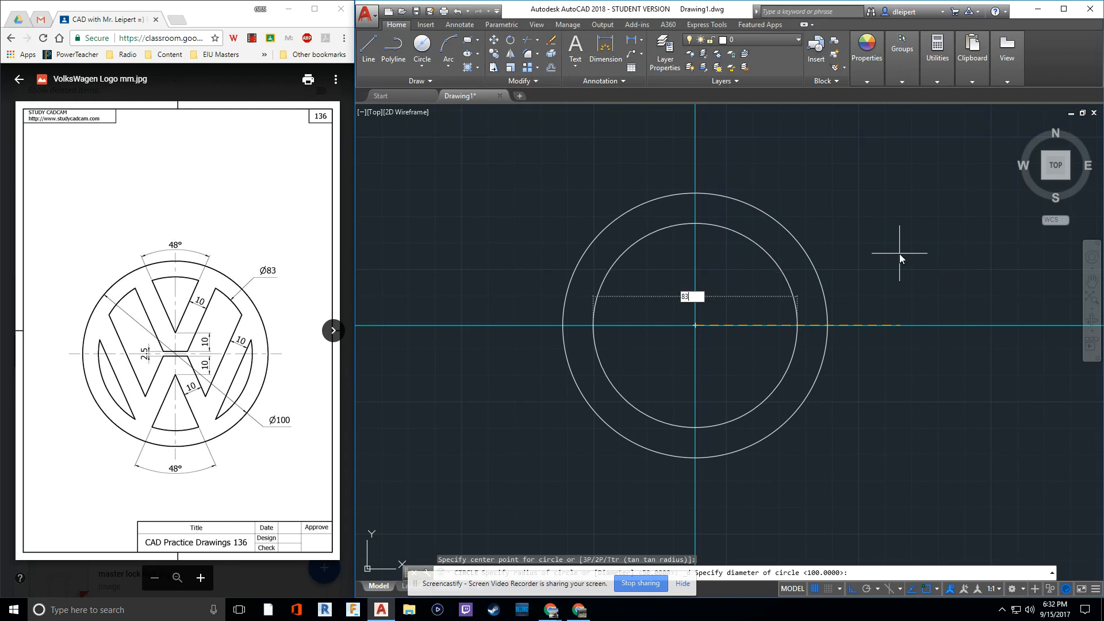
{"action": "key", "text": "Return"}
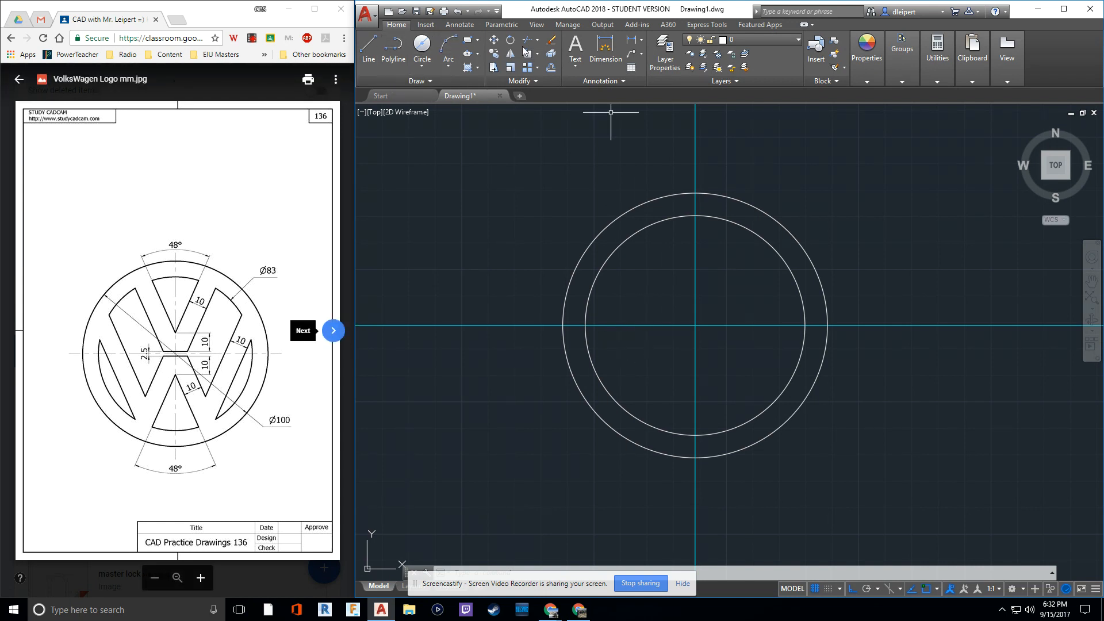
Step: Offset the horizontal construction line 1.25 mm to both sides, above and below the center
{"action": "left_click", "coordinate": [551, 67]}
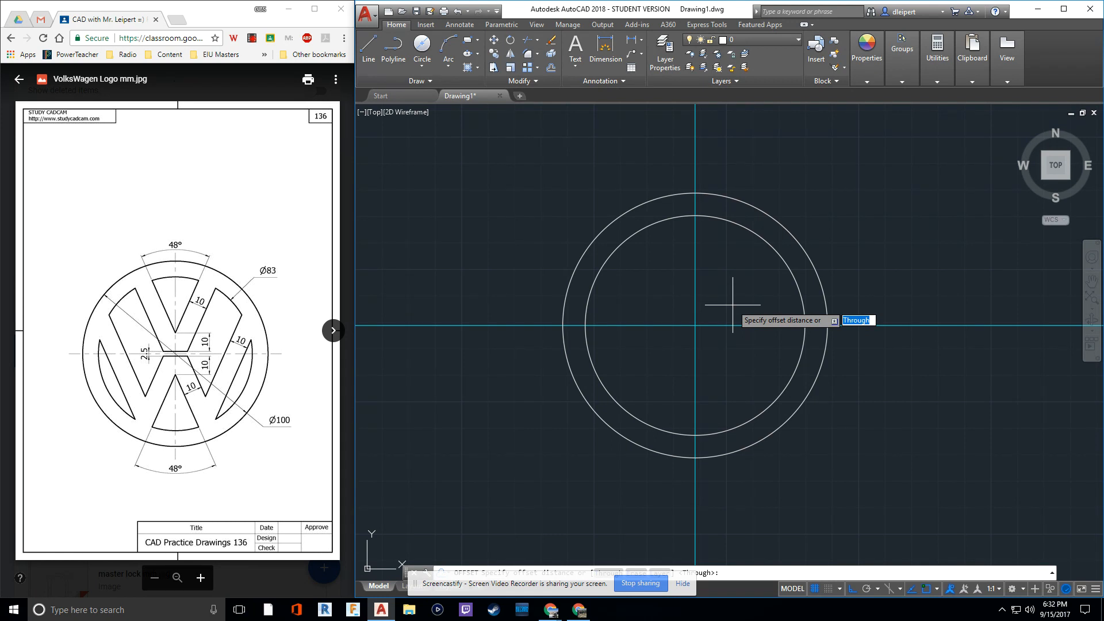
{"action": "type", "text": "1.25"}
{"action": "key", "text": "Return"}
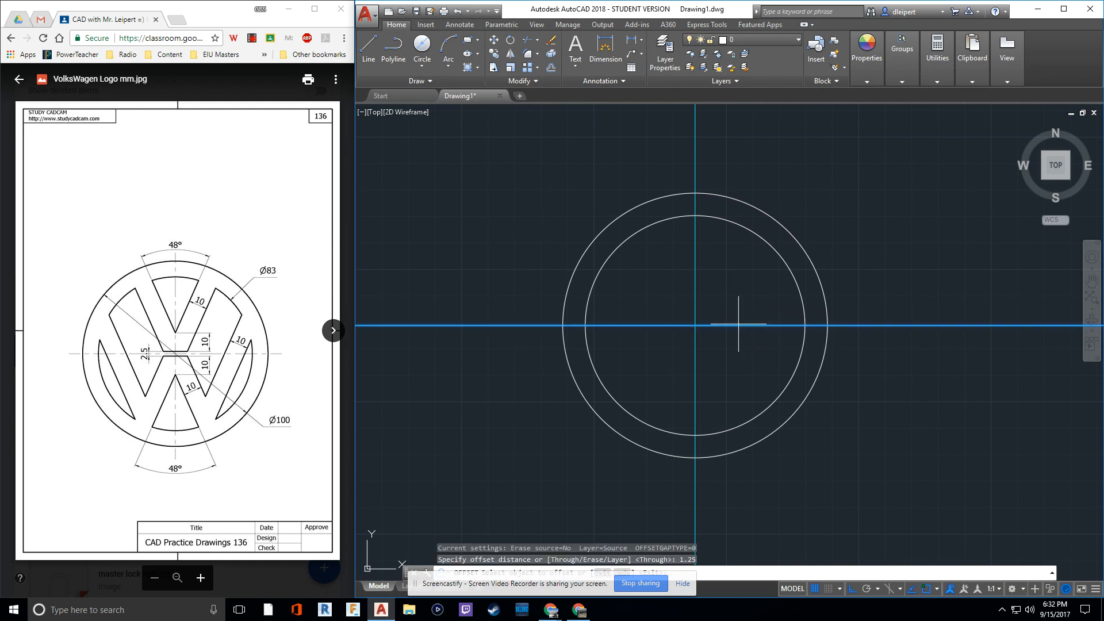
{"action": "left_click", "coordinate": [741, 325]}
{"action": "left_click", "coordinate": [741, 325]}
{"action": "left_click", "coordinate": [738, 350]}
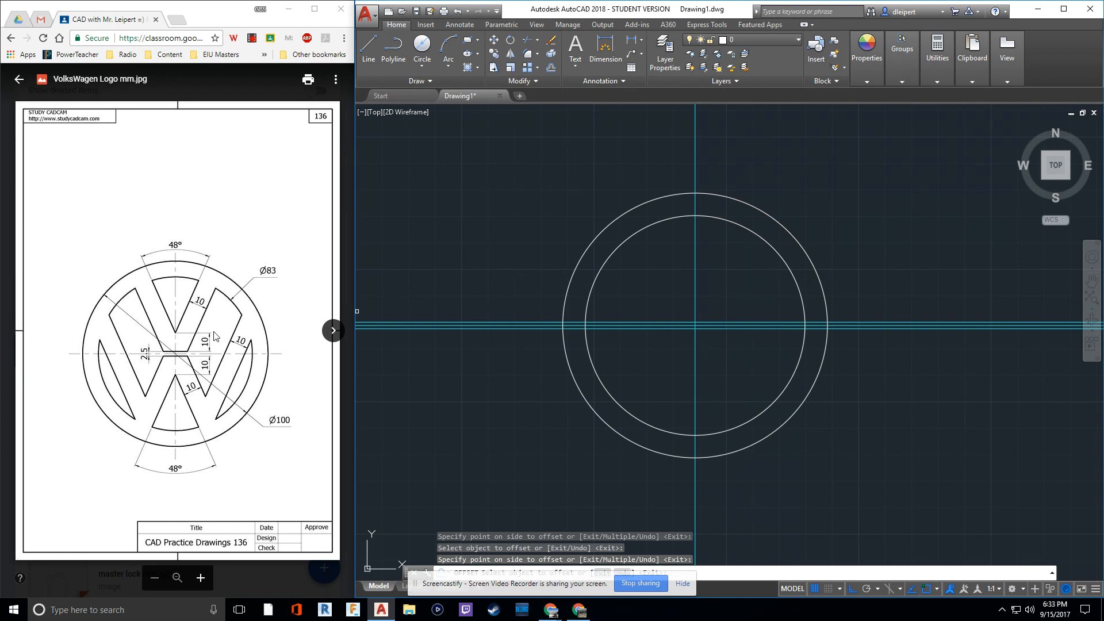
Step: Offset the upper 1.25 mm guide line 10 mm upward and the lower one 10 mm downward
{"action": "left_click", "coordinate": [550, 67]}
{"action": "type", "text": "10"}
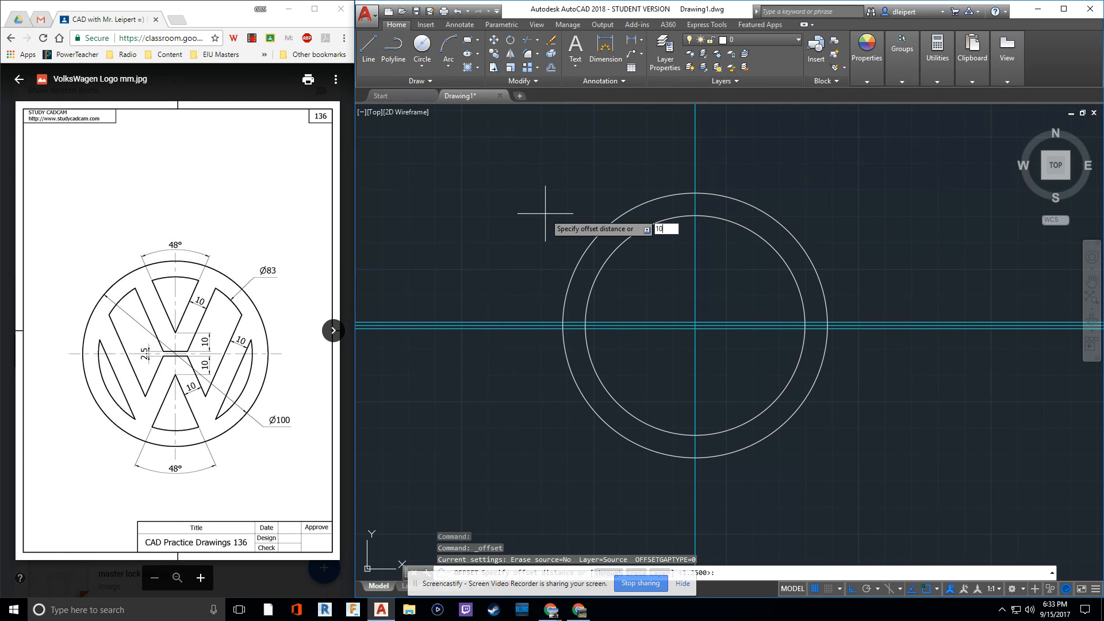
{"action": "key", "text": "Return"}
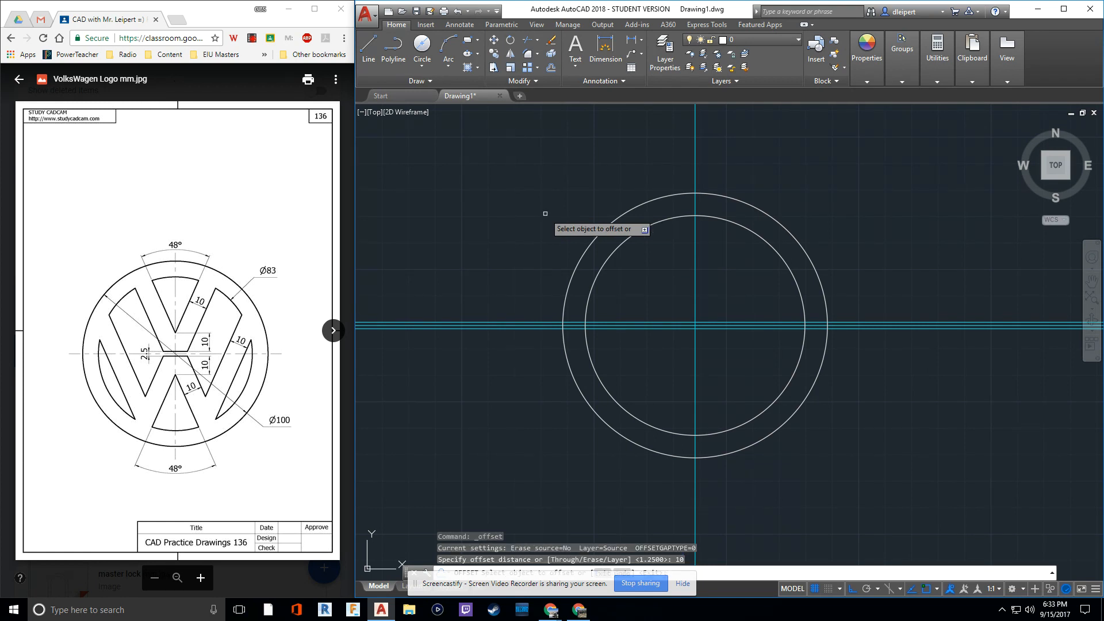
{"action": "left_click", "coordinate": [732, 323]}
{"action": "left_click", "coordinate": [726, 295]}
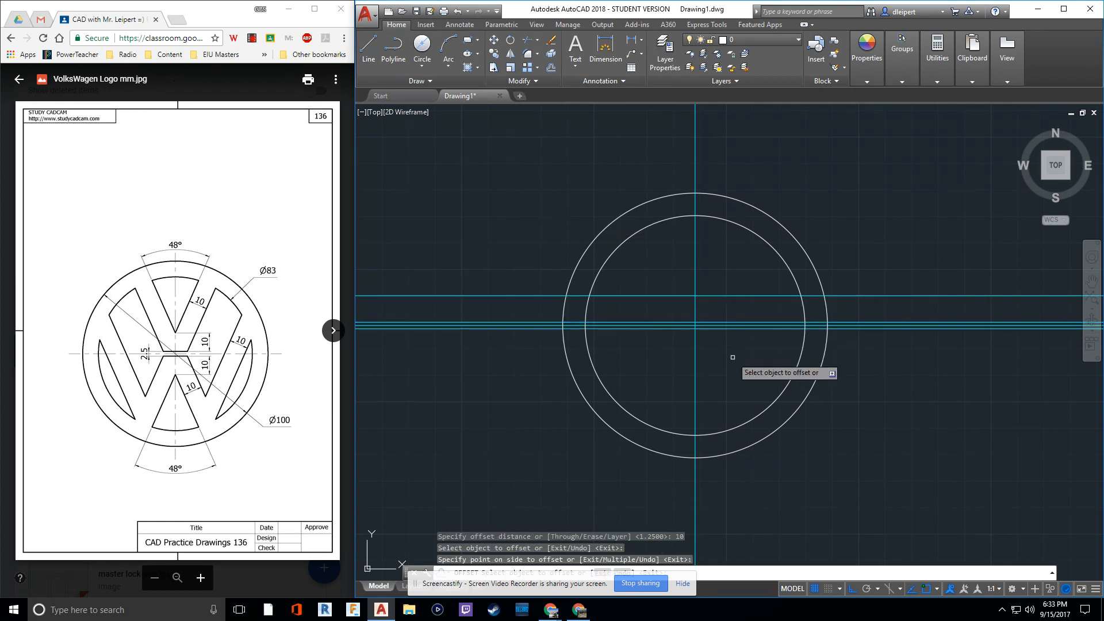
{"action": "left_click", "coordinate": [719, 329]}
{"action": "left_click", "coordinate": [712, 385]}
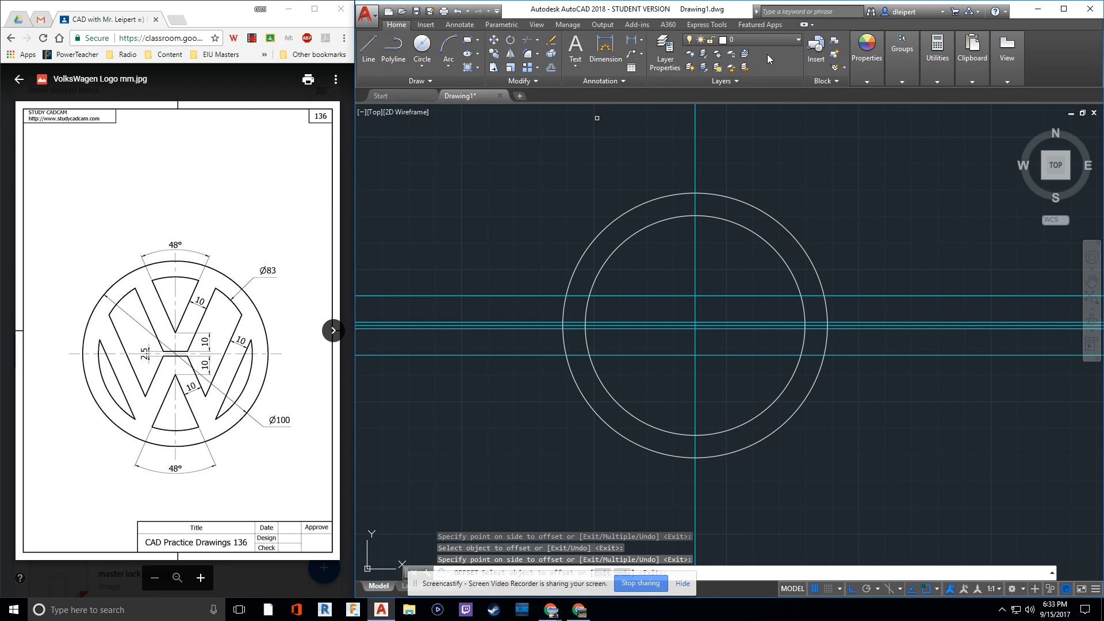
Step: Draw a vertical line from the topmost guide's intersection with the vertical construction line up to the inner circle
{"action": "left_click", "coordinate": [373, 48]}
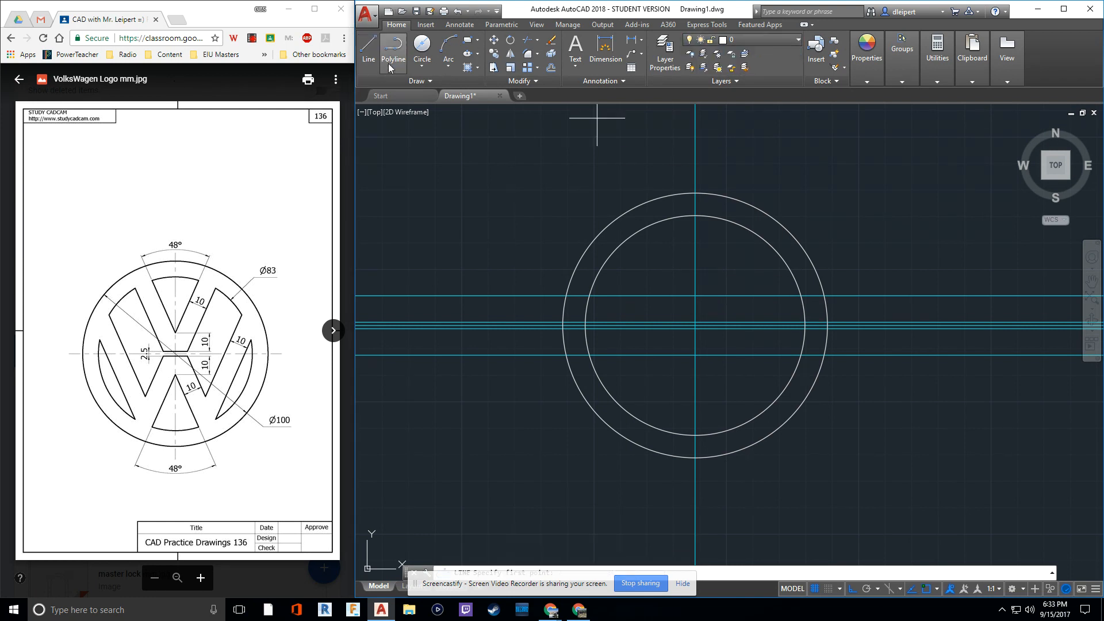
{"action": "left_click", "coordinate": [695, 295]}
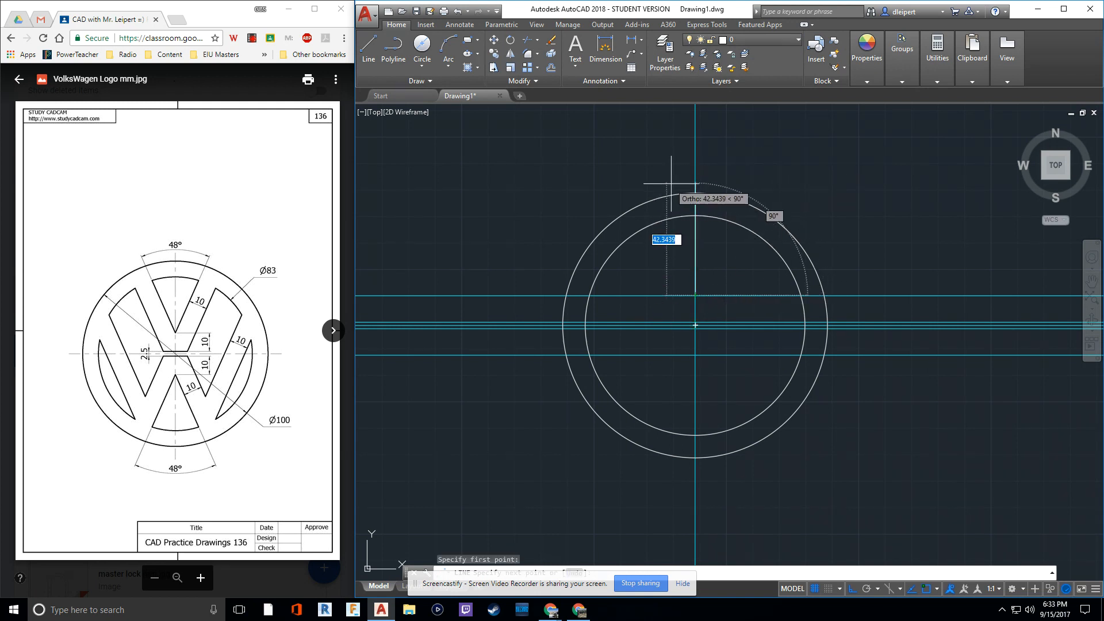
{"action": "left_click", "coordinate": [695, 216]}
{"action": "key", "text": "Escape"}
{"action": "key", "text": "Escape"}
Step: Rotate the new vertical line by -24 degrees about its lower endpoint, with Ortho off
{"action": "left_click", "coordinate": [696, 239]}
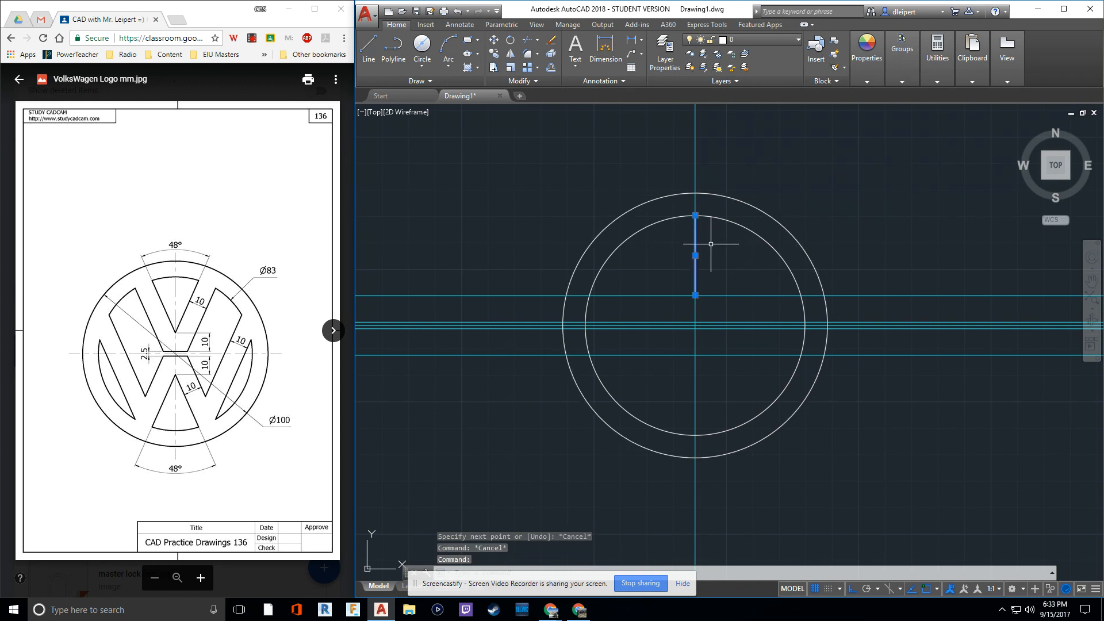
{"action": "type", "text": "ro"}
{"action": "key", "text": "Return"}
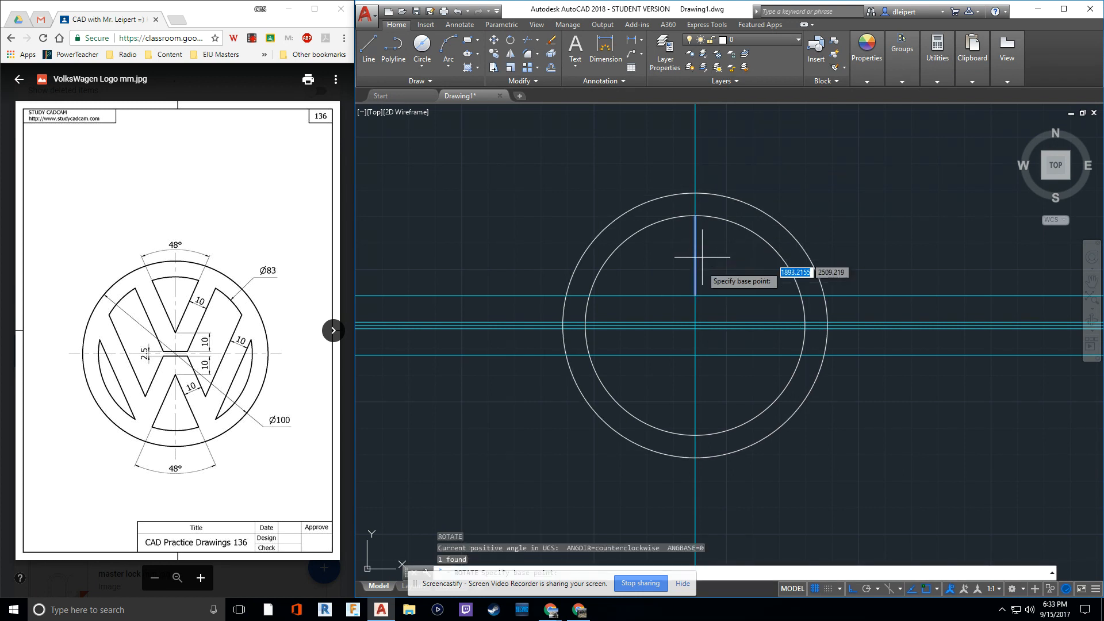
{"action": "left_click", "coordinate": [695, 295]}
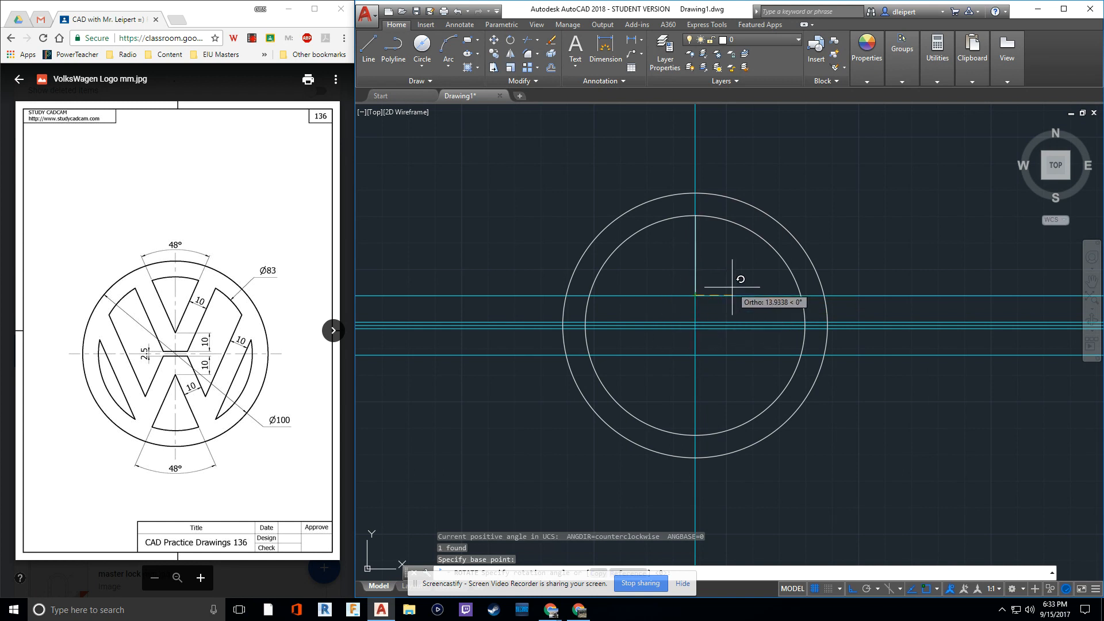
{"action": "key", "text": "F8"}
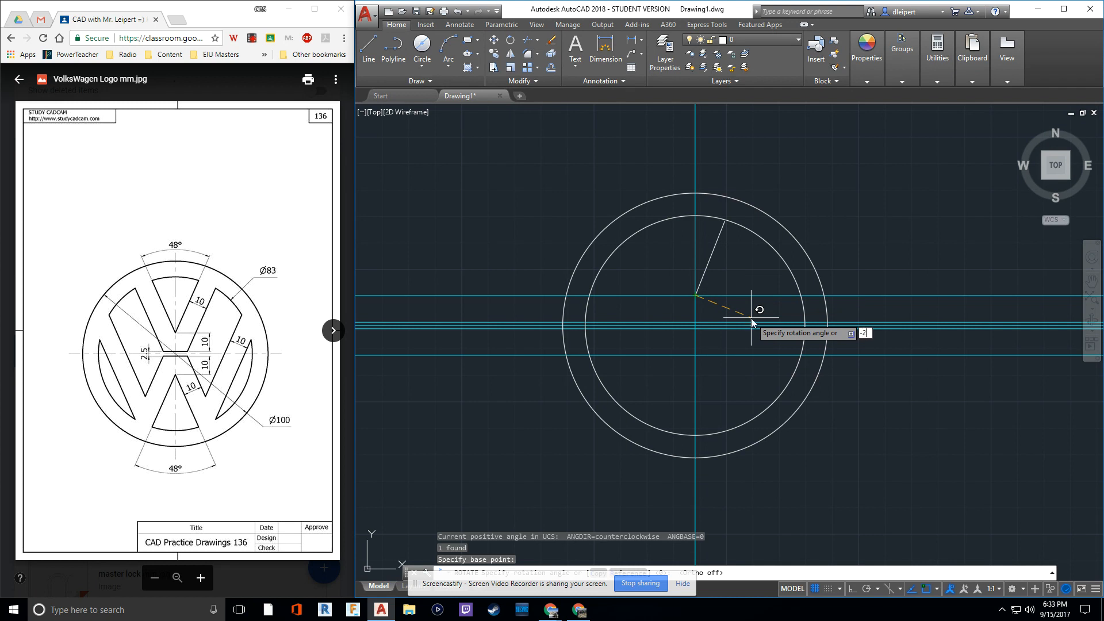
{"action": "key", "text": "Return"}
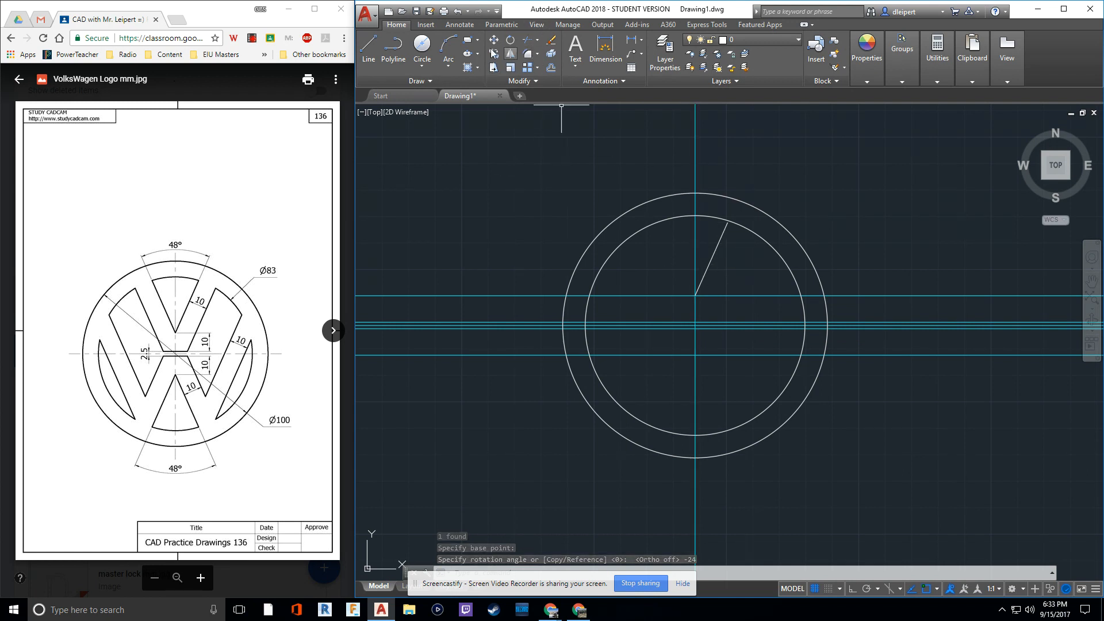
Step: Draw a second vertical line from the upper V's vertex to the top of the inner circle
{"action": "left_click", "coordinate": [371, 45]}
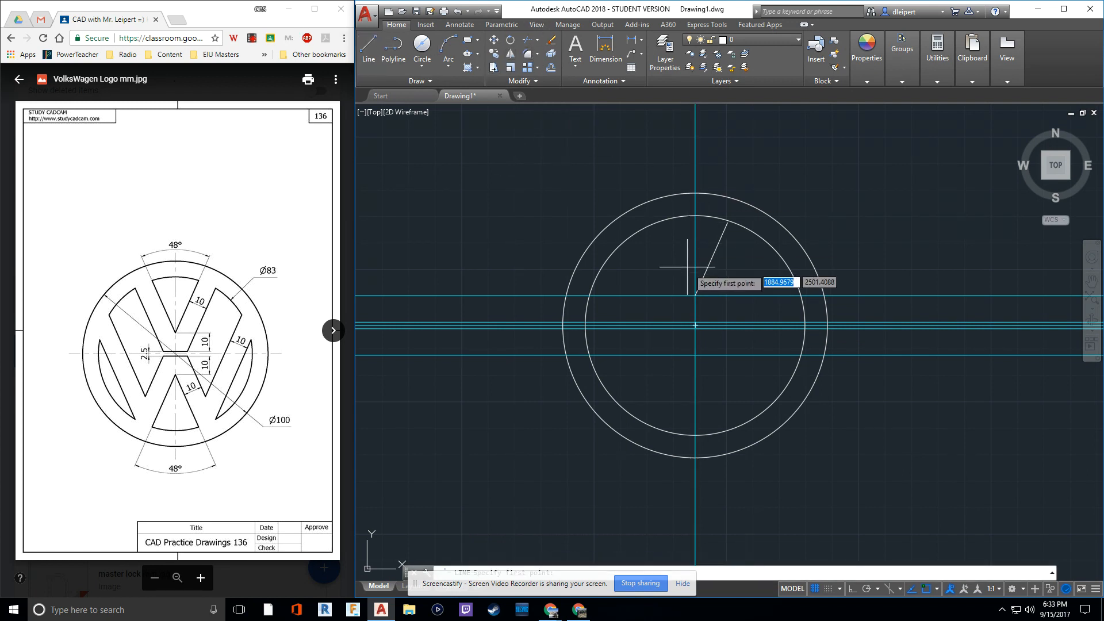
{"action": "left_click", "coordinate": [695, 295]}
{"action": "left_click", "coordinate": [695, 216]}
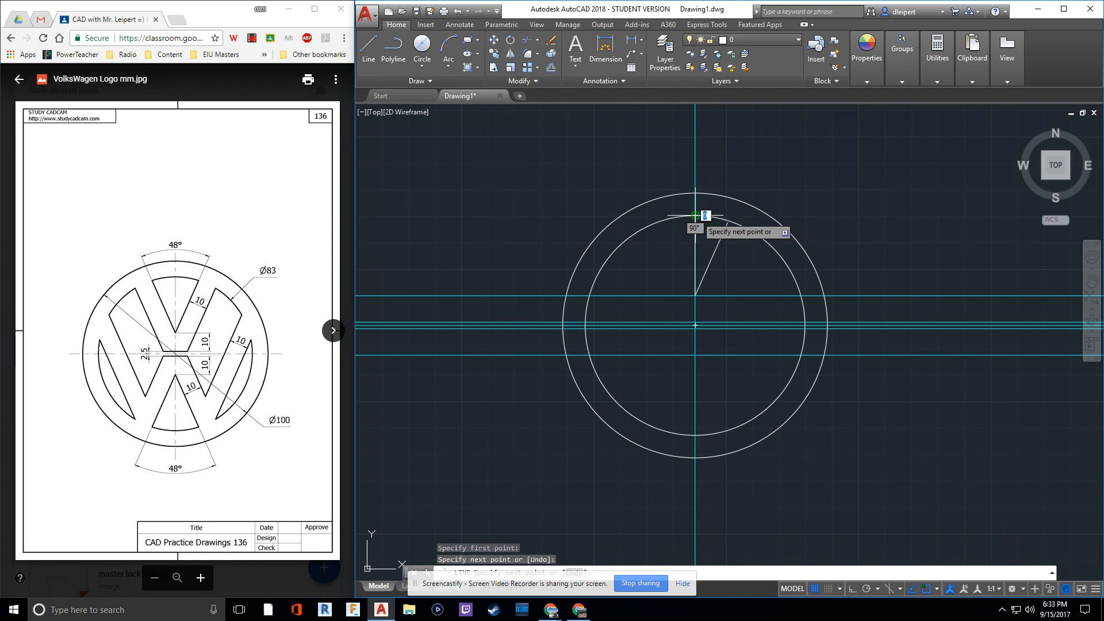
{"action": "key", "text": "Escape"}
{"action": "key", "text": "Escape"}
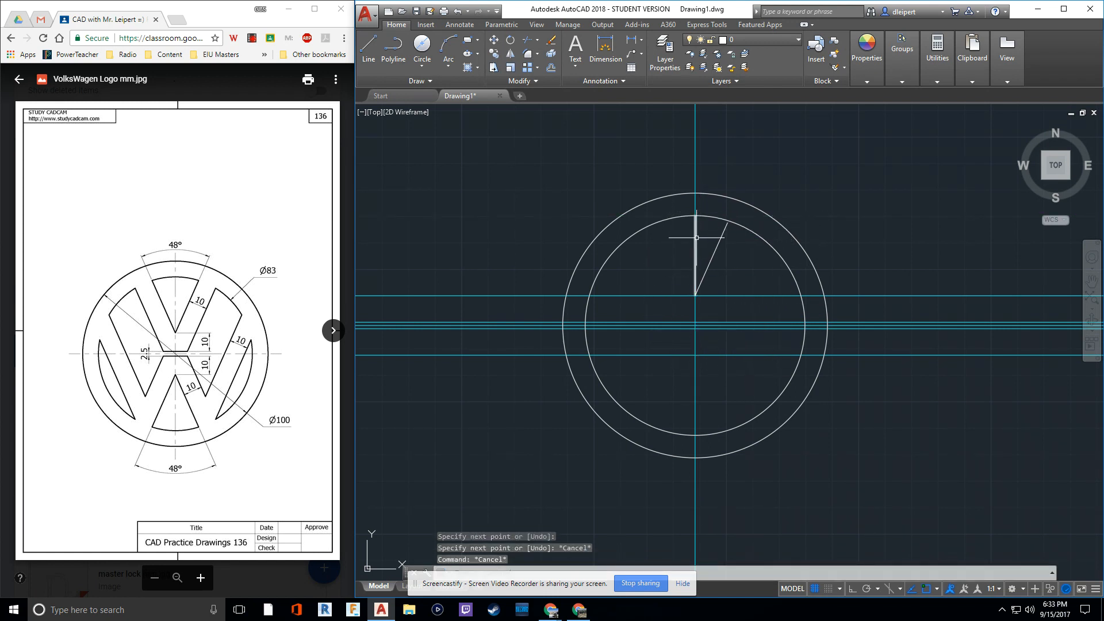
Step: Rotate the second vertical line by 24 degrees about the upper vertex to complete the V
{"action": "left_click", "coordinate": [695, 236]}
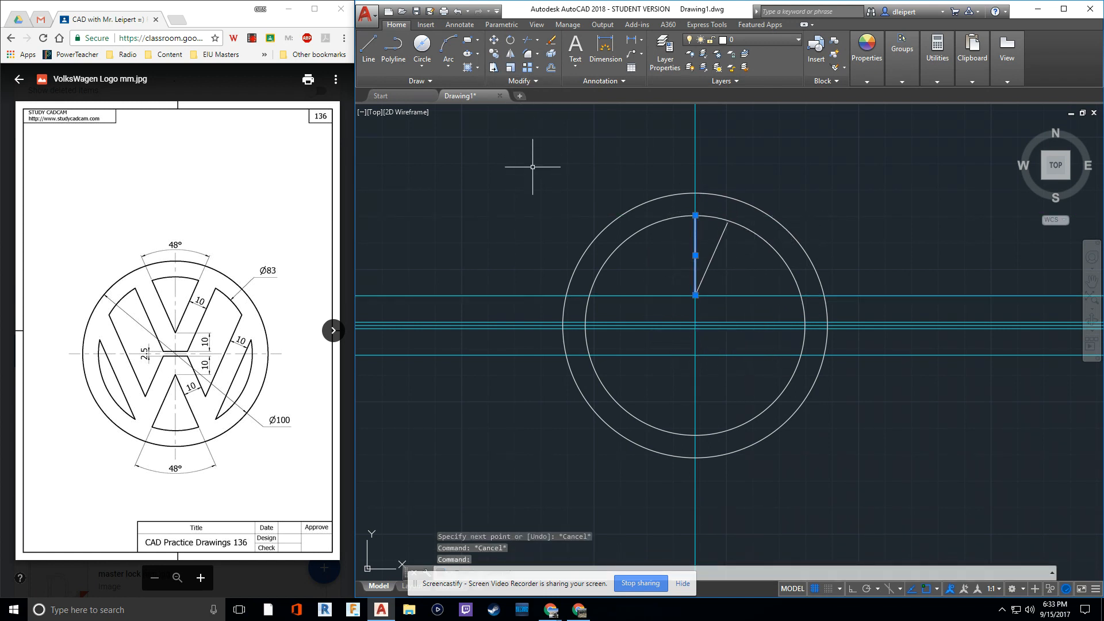
{"action": "key", "text": "Return"}
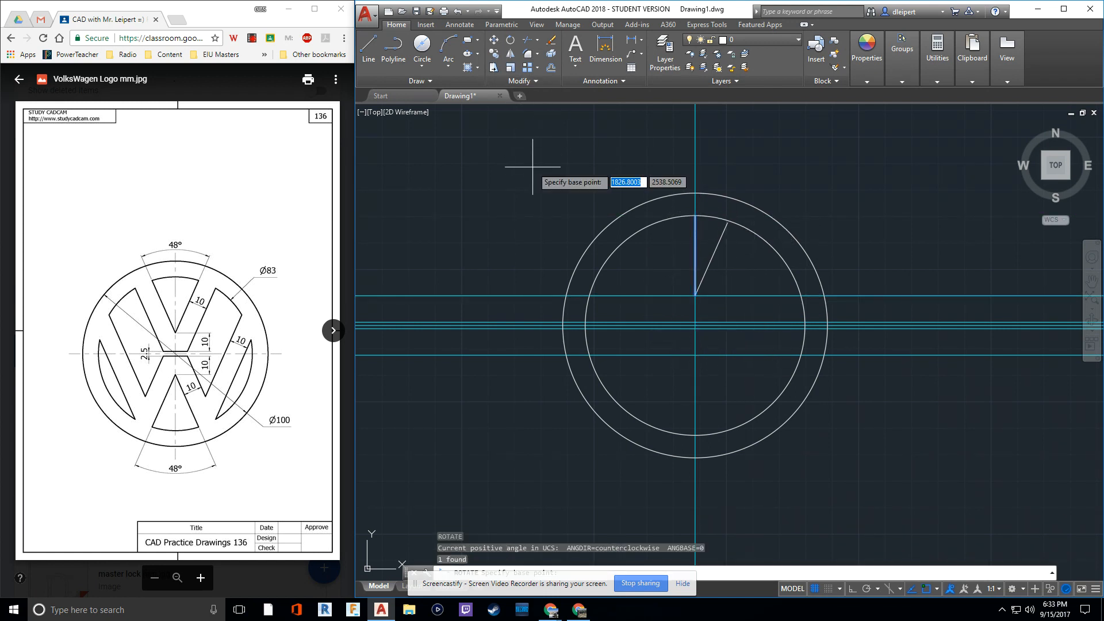
{"action": "left_click", "coordinate": [695, 295]}
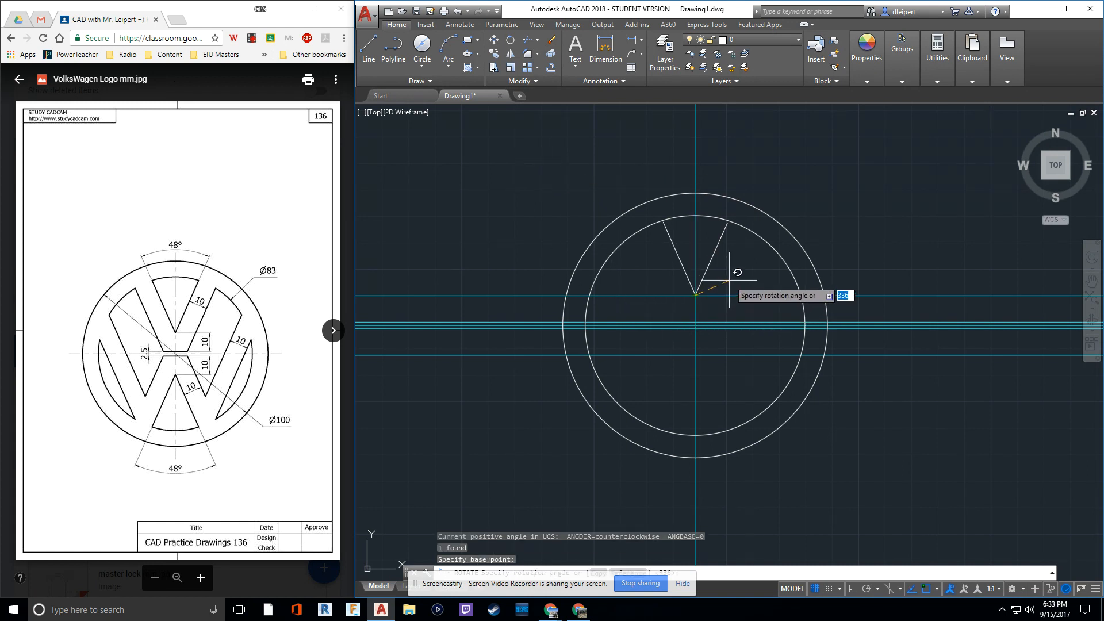
{"action": "key", "text": "Return"}
{"action": "key", "text": "Escape"}
{"action": "key", "text": "Escape"}
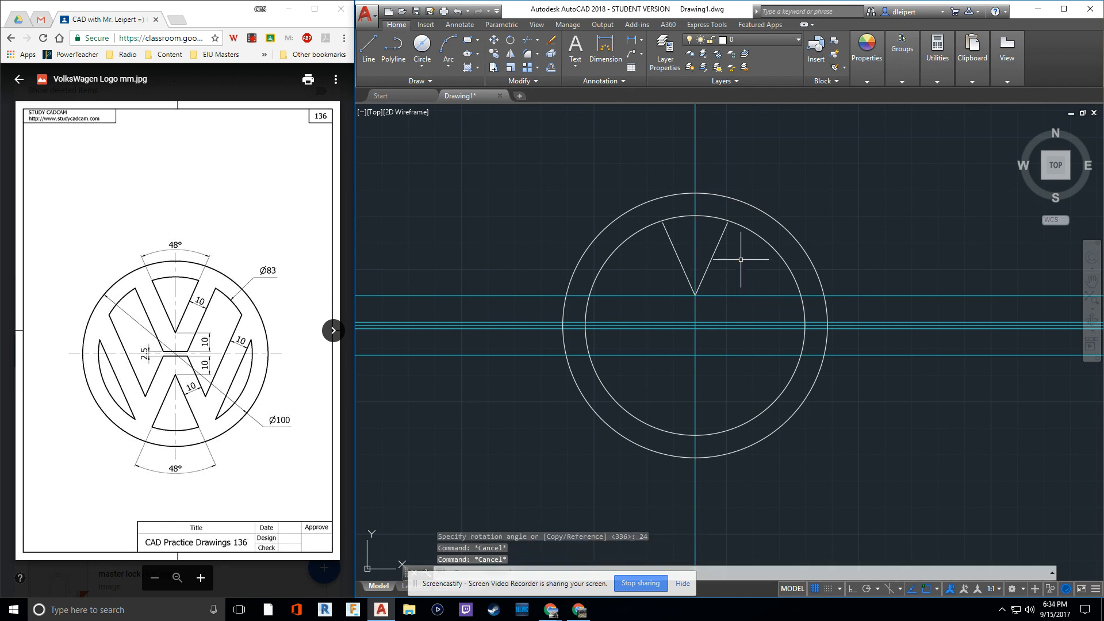
Step: Draw a vertical line from the lowest guide's intersection with the vertical construction line down to the inner circle
{"action": "left_click", "coordinate": [368, 46]}
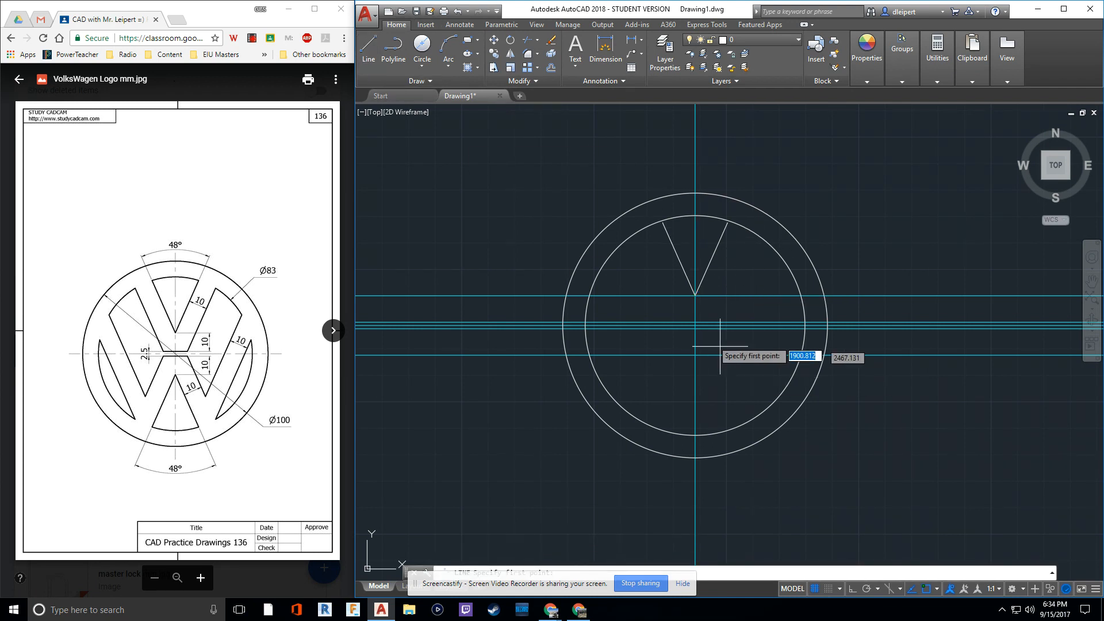
{"action": "left_click", "coordinate": [695, 354]}
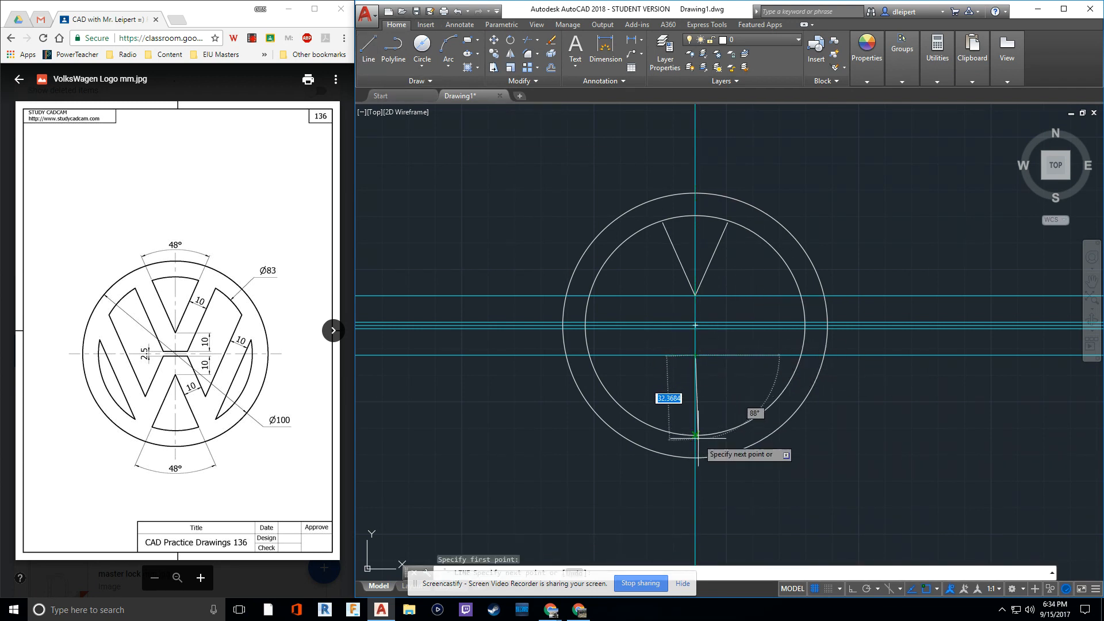
{"action": "key", "text": "Escape"}
{"action": "key", "text": "Escape"}
{"action": "key", "text": "Escape"}
{"action": "key", "text": "Escape"}
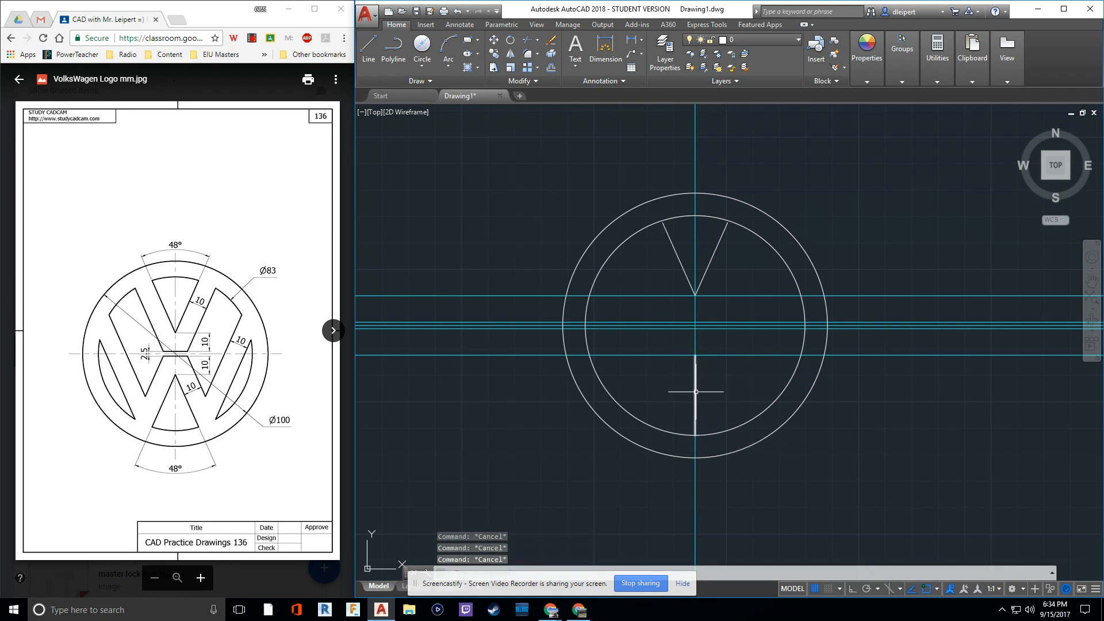
Step: Rotate the lower vertical line by 24 degrees about its upper endpoint
{"action": "left_click", "coordinate": [510, 39]}
{"action": "left_click", "coordinate": [695, 355]}
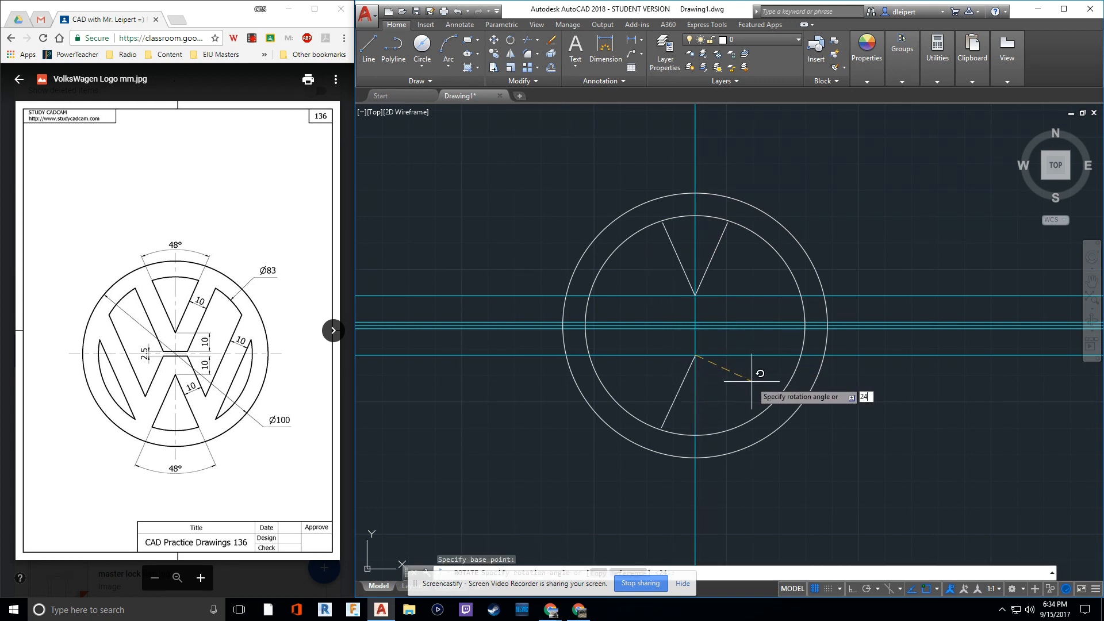
{"action": "type", "text": "24"}
{"action": "key", "text": "Return"}
{"action": "key", "text": "Escape"}
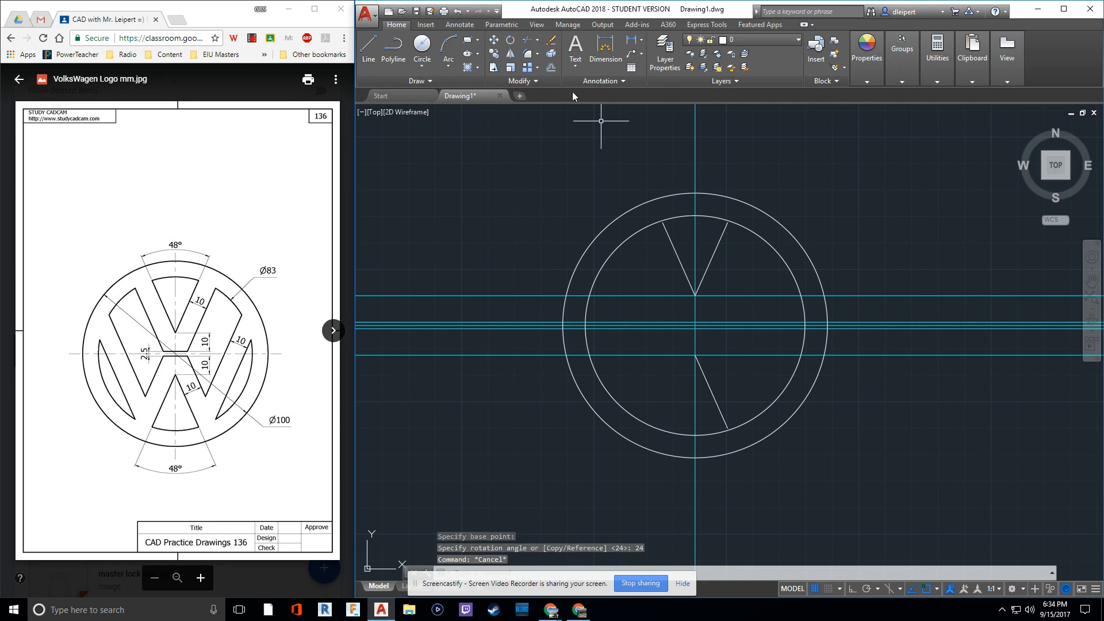
Step: Draw another vertical line from the angled lower line's upper endpoint to the bottom of the inner circle
{"action": "left_click", "coordinate": [368, 46]}
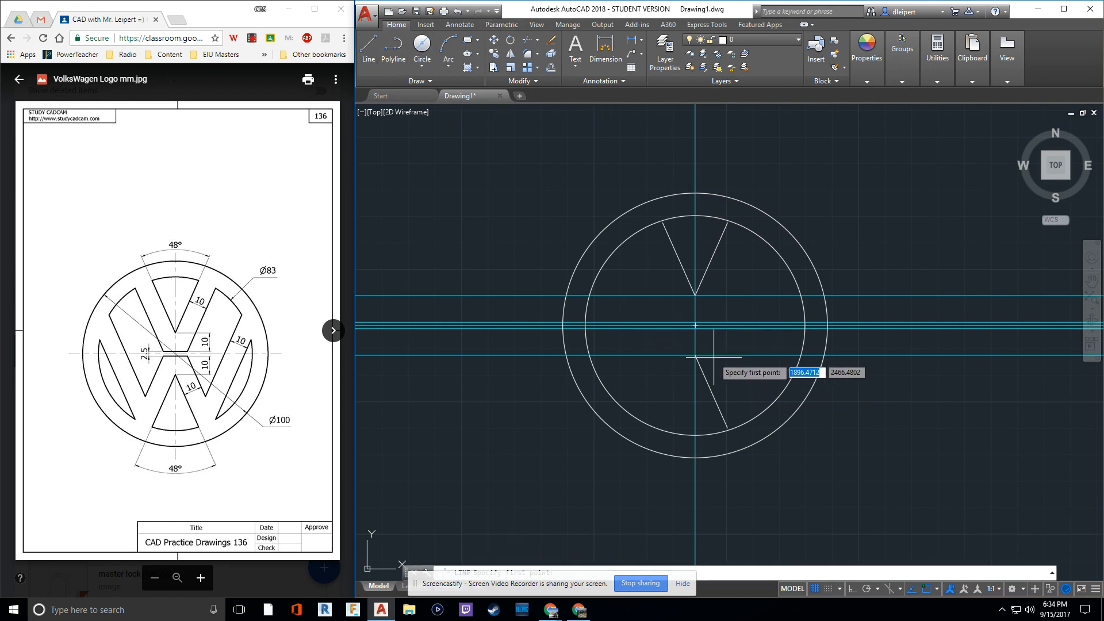
{"action": "left_click", "coordinate": [694, 356]}
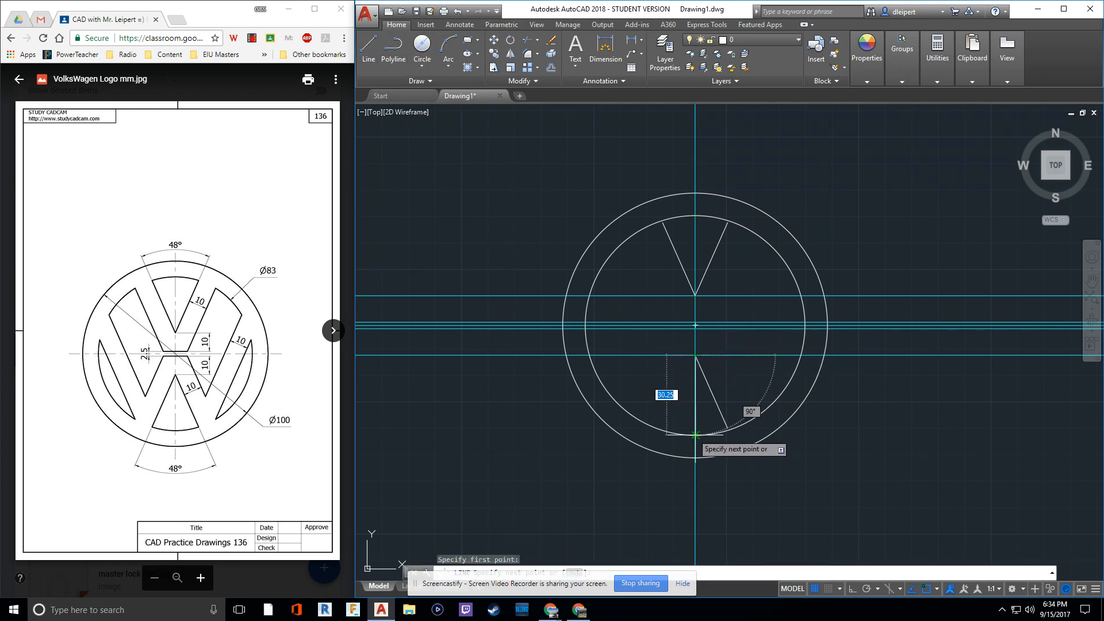
{"action": "key", "text": "Escape"}
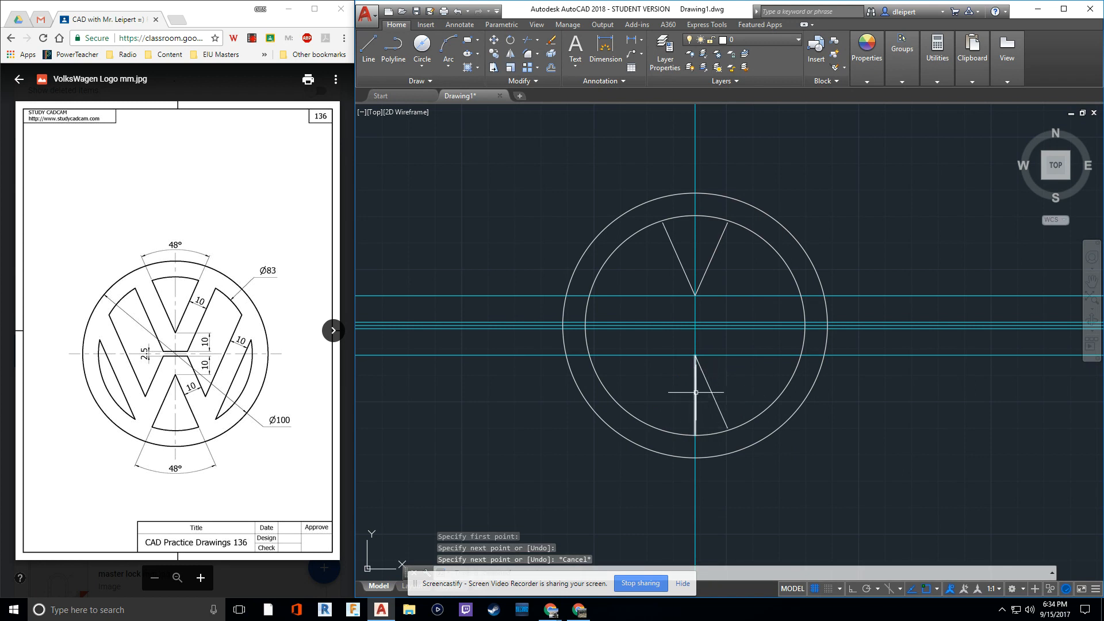
Step: Try to rotate the second lower vertical line about its upper endpoint with an angle of .24 degrees
{"action": "left_click", "coordinate": [695, 392]}
{"action": "key", "text": "Return"}
{"action": "left_click", "coordinate": [695, 354]}
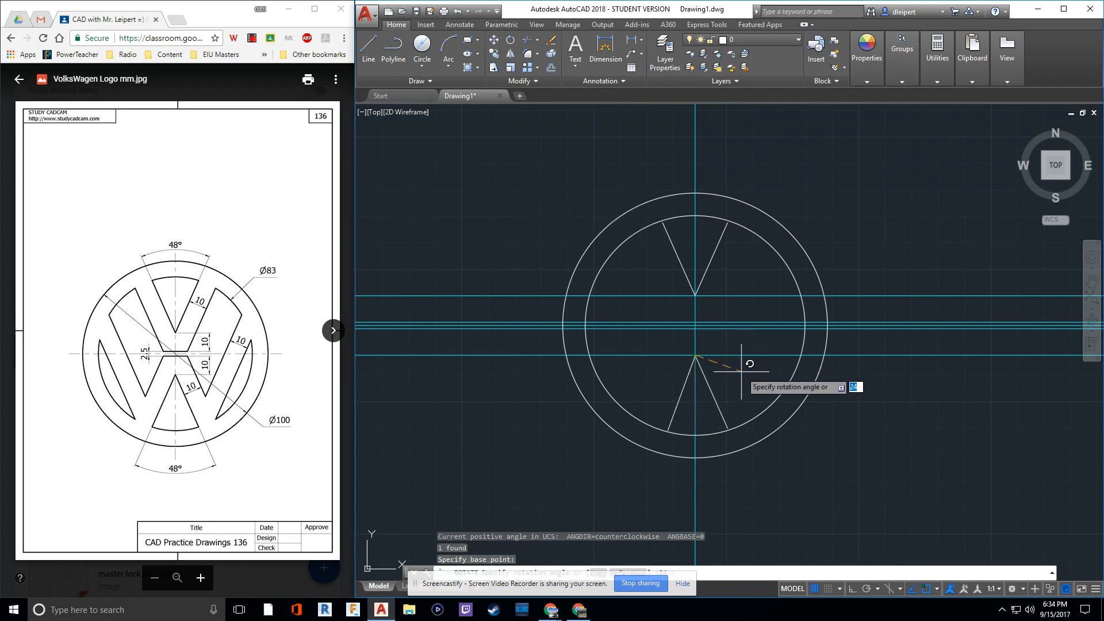
{"action": "type", "text": "24"}
{"action": "key", "text": "Return"}
{"action": "scroll", "coordinate": [741, 371], "scroll_direction": "up", "scroll_amount": 2}
{"action": "key", "text": "Escape"}
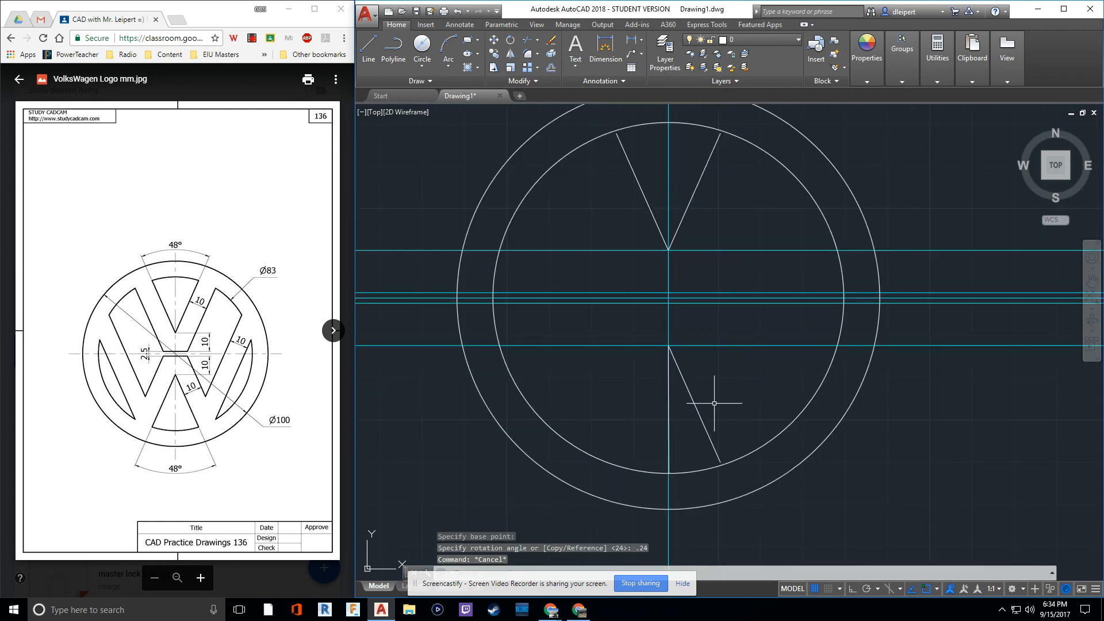
Step: Rotate the second lower line by -24 degrees about its upper endpoint to complete the inverted V
{"action": "left_click", "coordinate": [668, 428]}
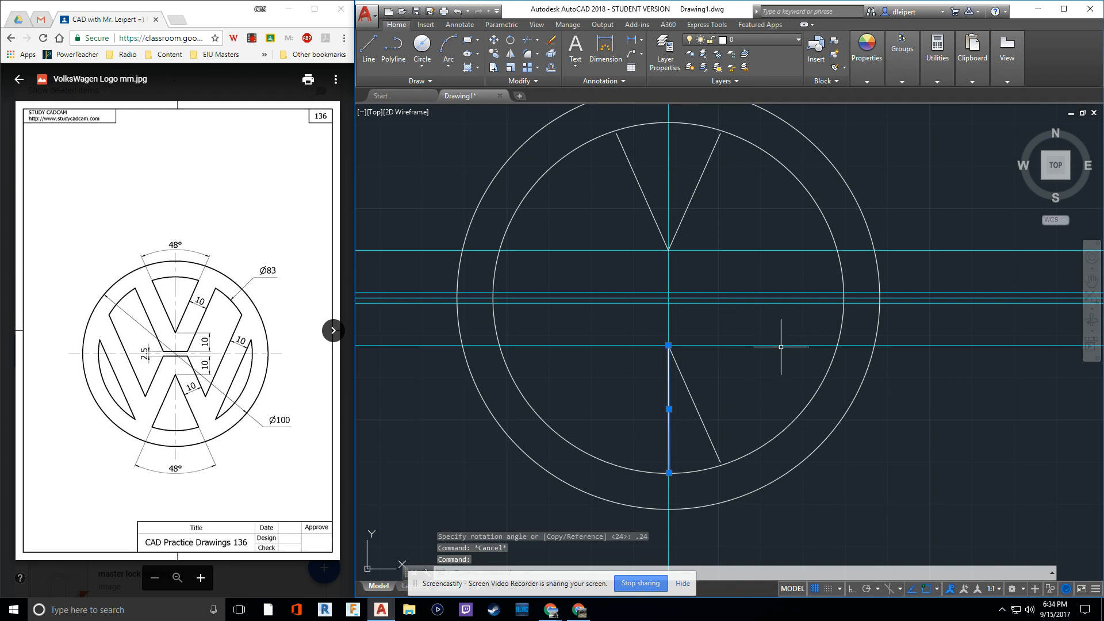
{"action": "left_click", "coordinate": [509, 40]}
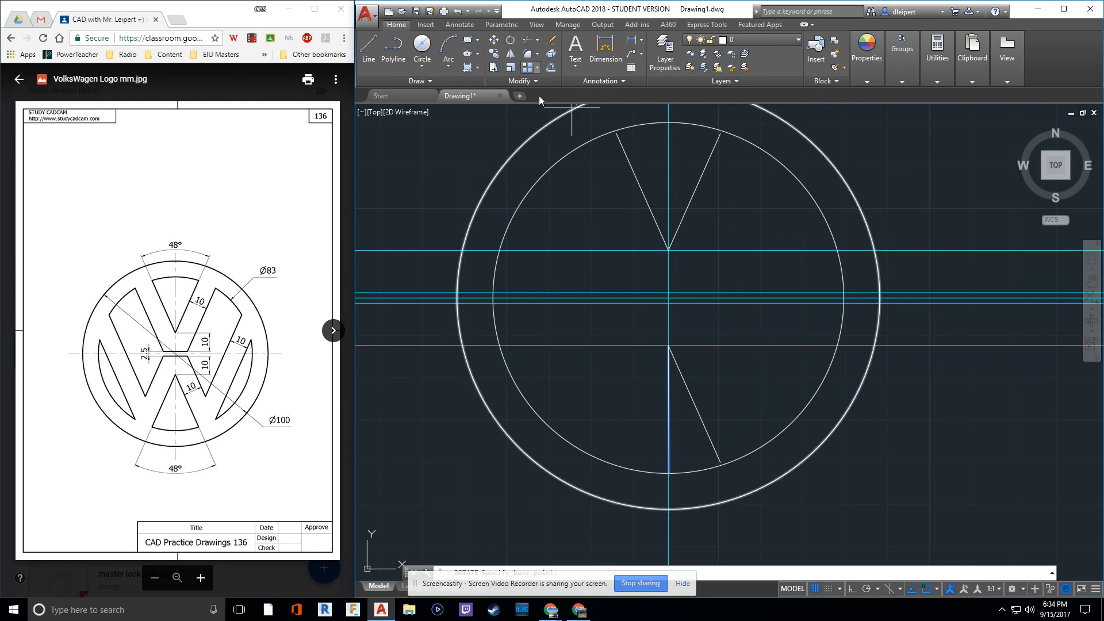
{"action": "left_click", "coordinate": [668, 345]}
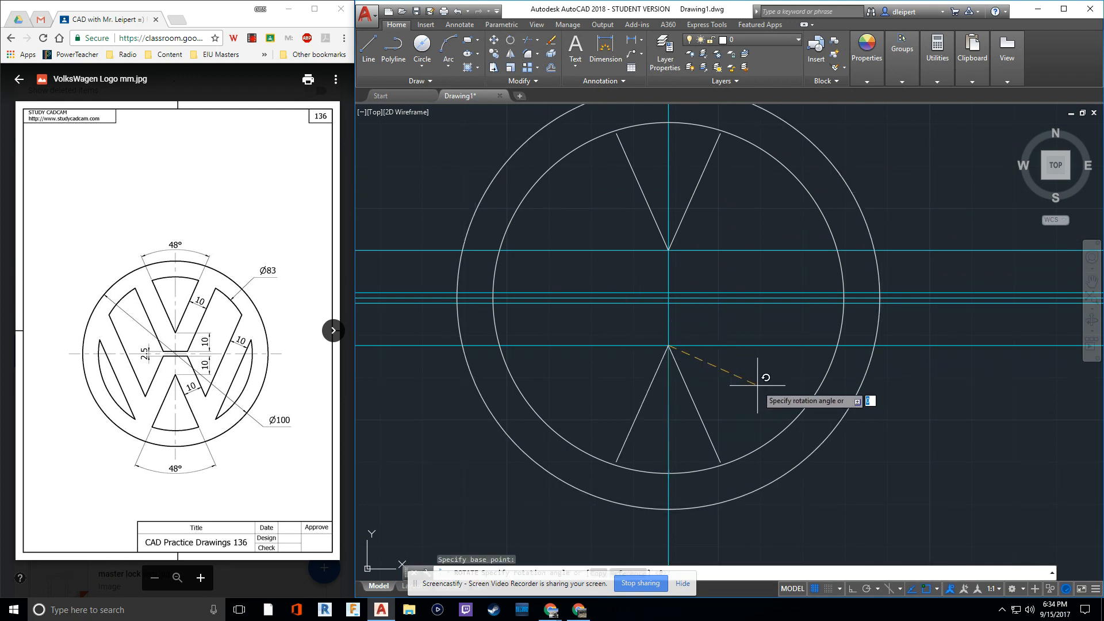
{"action": "type", "text": "-24"}
{"action": "key", "text": "Return"}
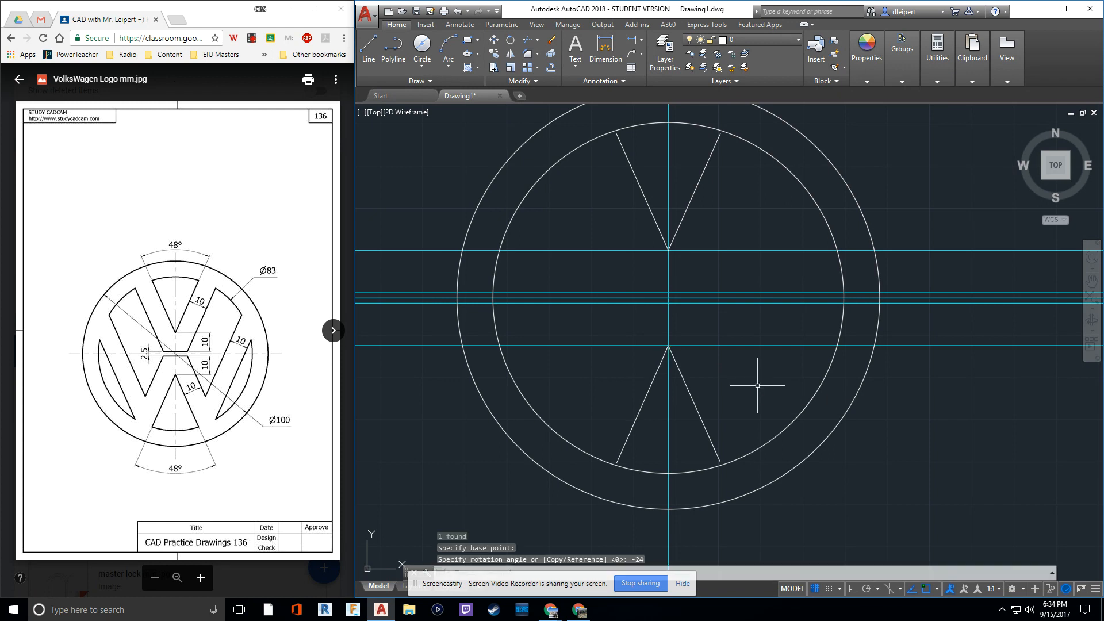
Step: Offset both lines of the upper V outward by 10 mm
{"action": "key", "text": "Escape"}
{"action": "key", "text": "Escape"}
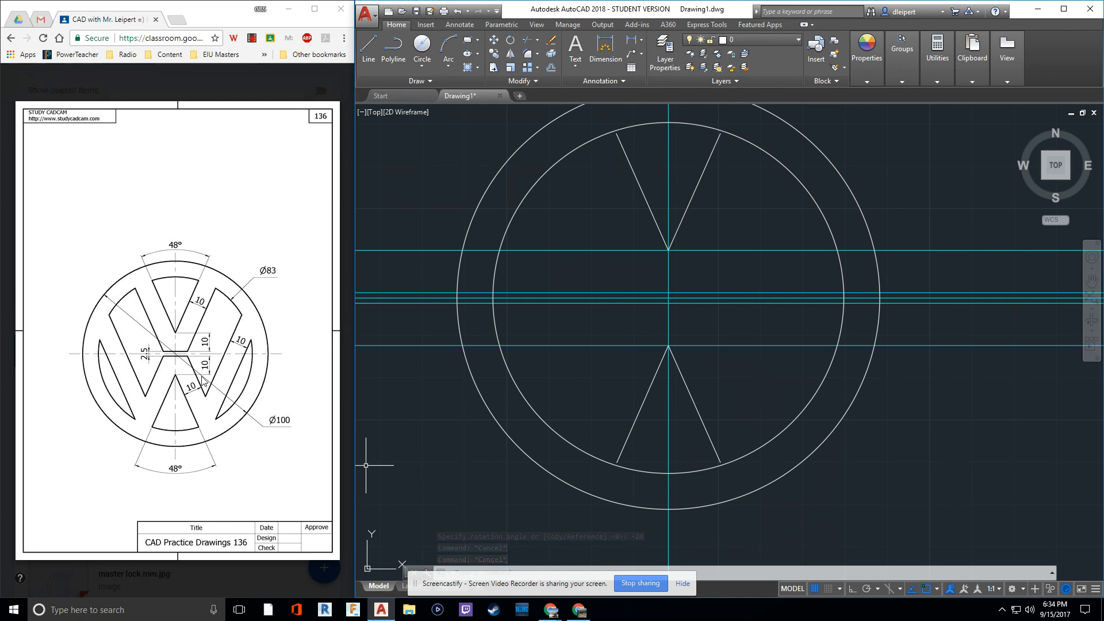
{"action": "middle_click_drag", "start_coordinate": [777, 200], "coordinate": [664, 260]}
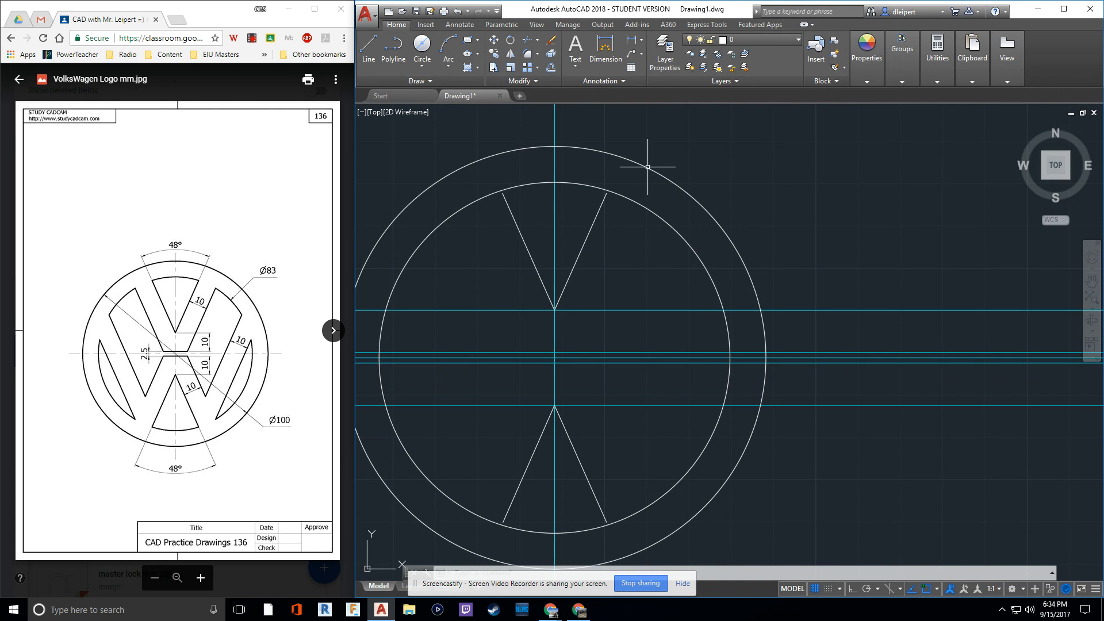
{"action": "left_click", "coordinate": [550, 67]}
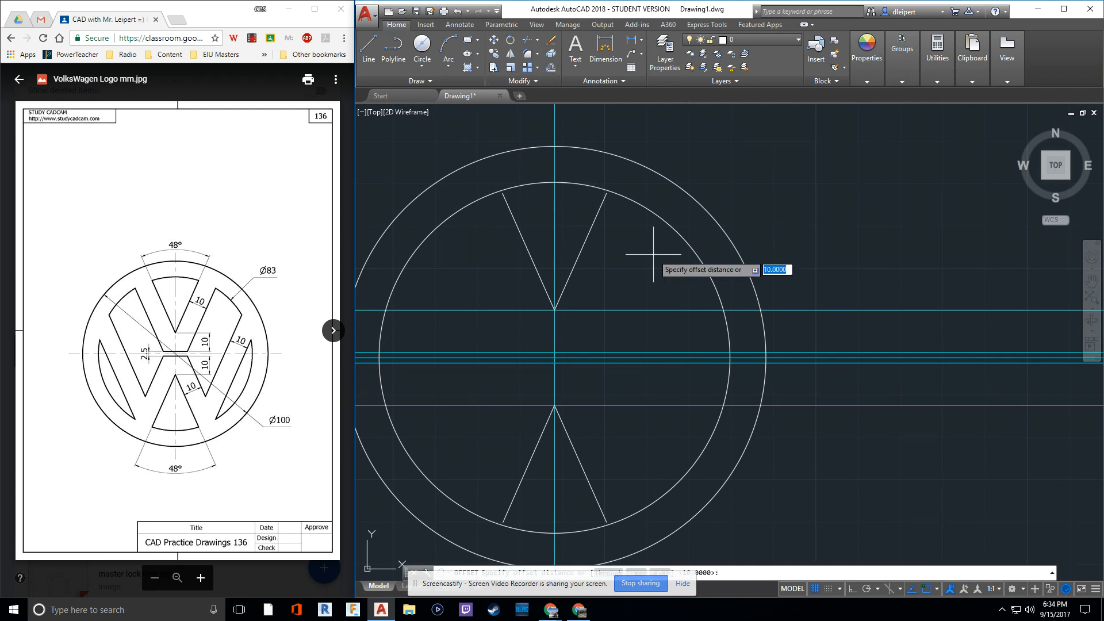
{"action": "key", "text": "Return"}
{"action": "left_click", "coordinate": [582, 248]}
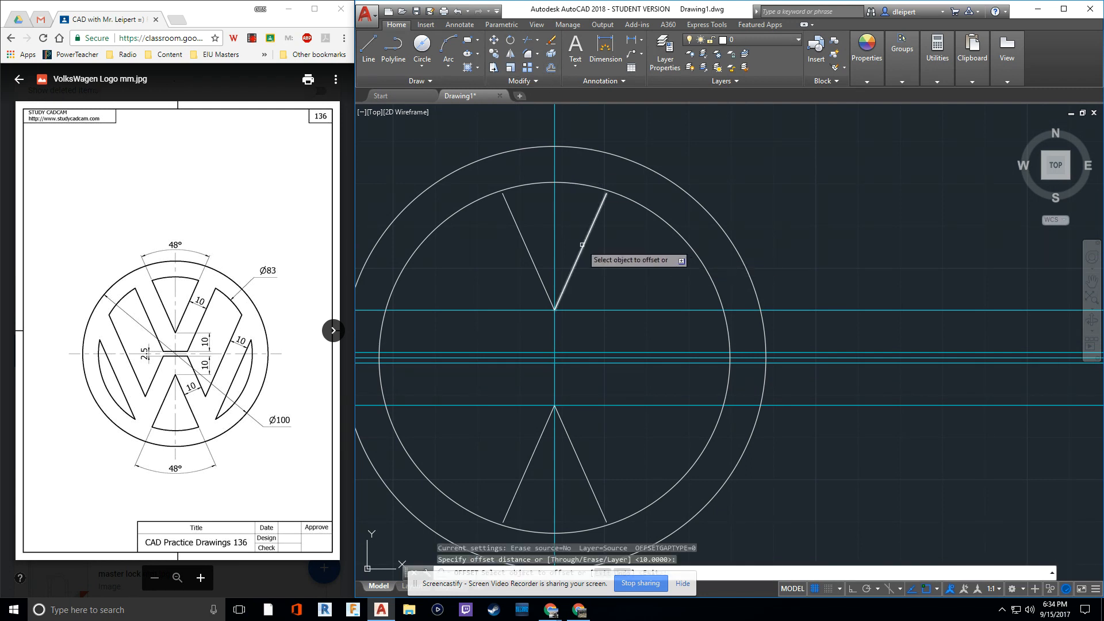
{"action": "left_click", "coordinate": [615, 271]}
{"action": "left_click", "coordinate": [530, 257]}
{"action": "left_click", "coordinate": [483, 292]}
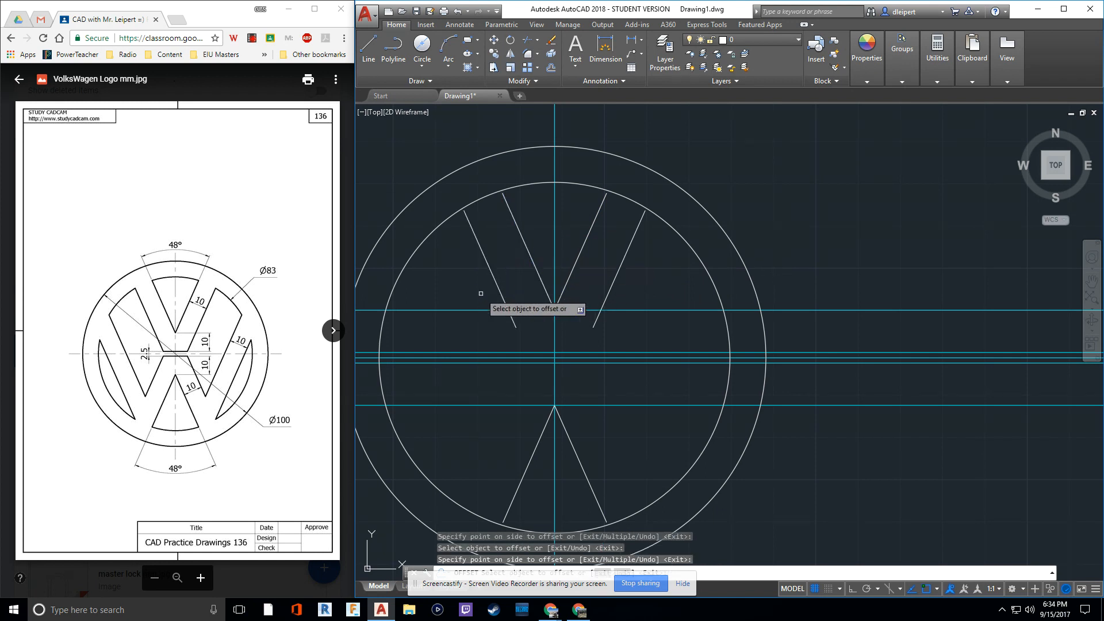
Step: Offset both lines of the lower inverted V outward by 10 mm
{"action": "left_click", "coordinate": [576, 454]}
{"action": "left_click", "coordinate": [606, 434]}
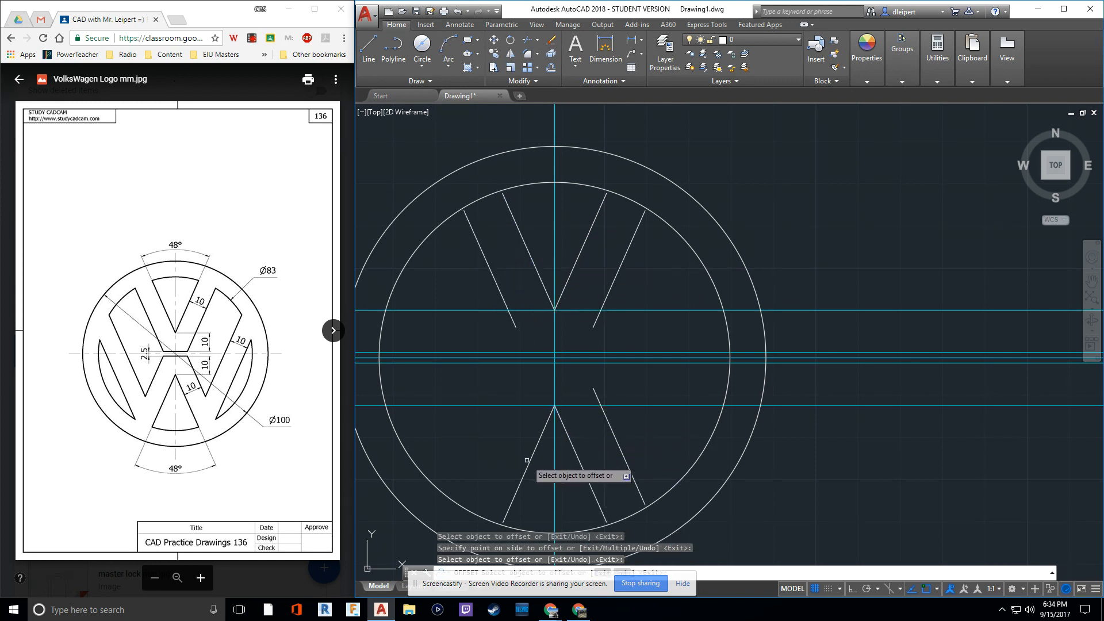
{"action": "left_click", "coordinate": [533, 460]}
{"action": "left_click", "coordinate": [502, 449]}
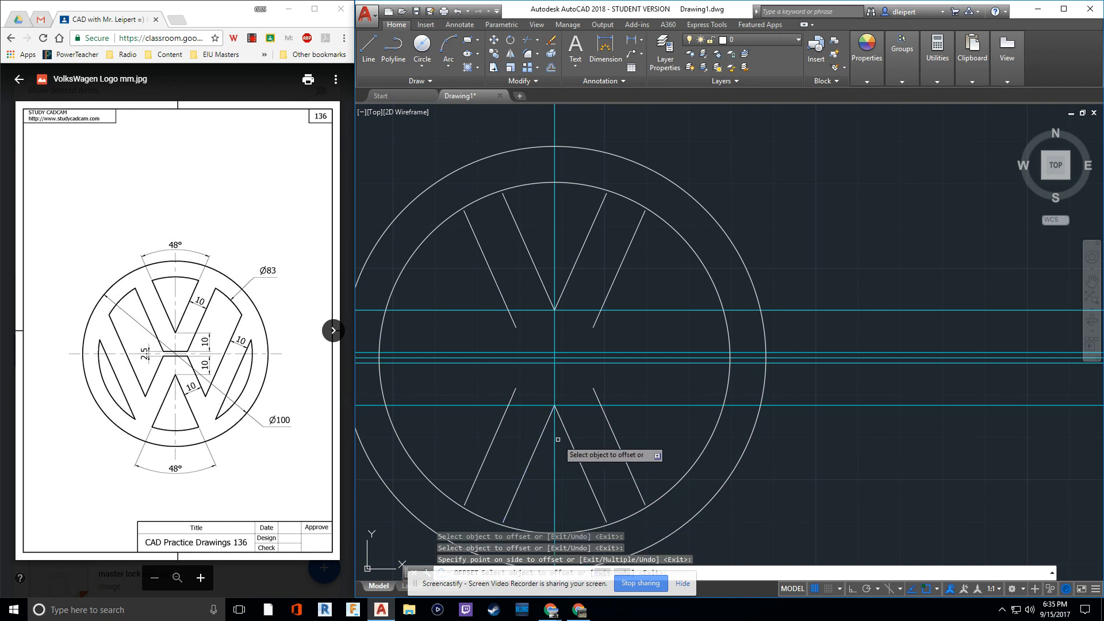
Step: Extend the four offset lines to the two guide lines just above and below the horizontal centre line
{"action": "left_click", "coordinate": [537, 39]}
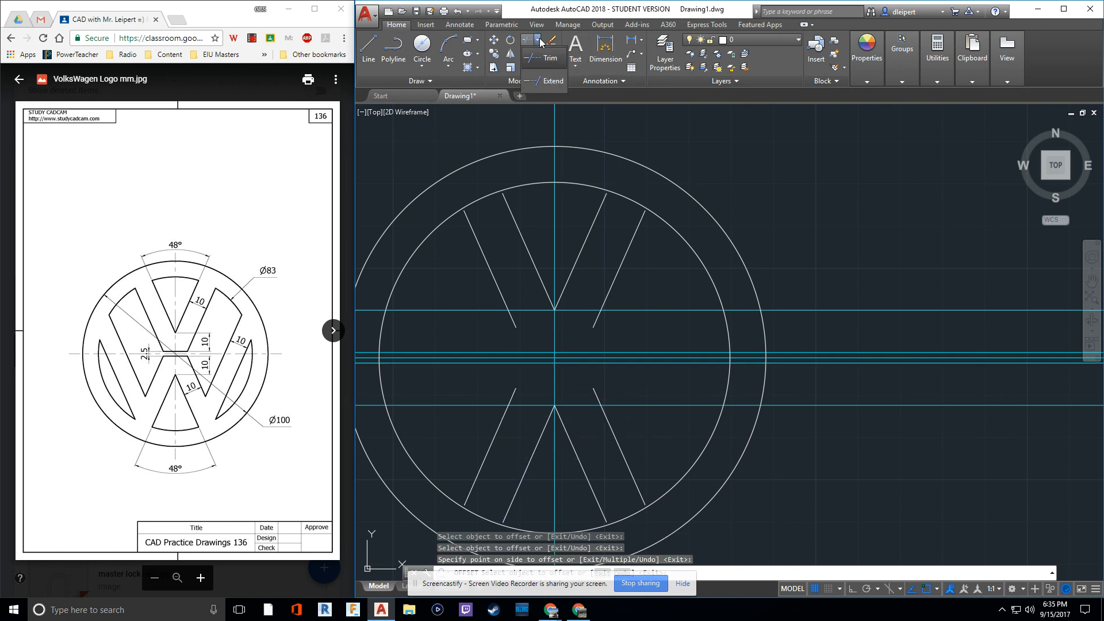
{"action": "left_click", "coordinate": [549, 88]}
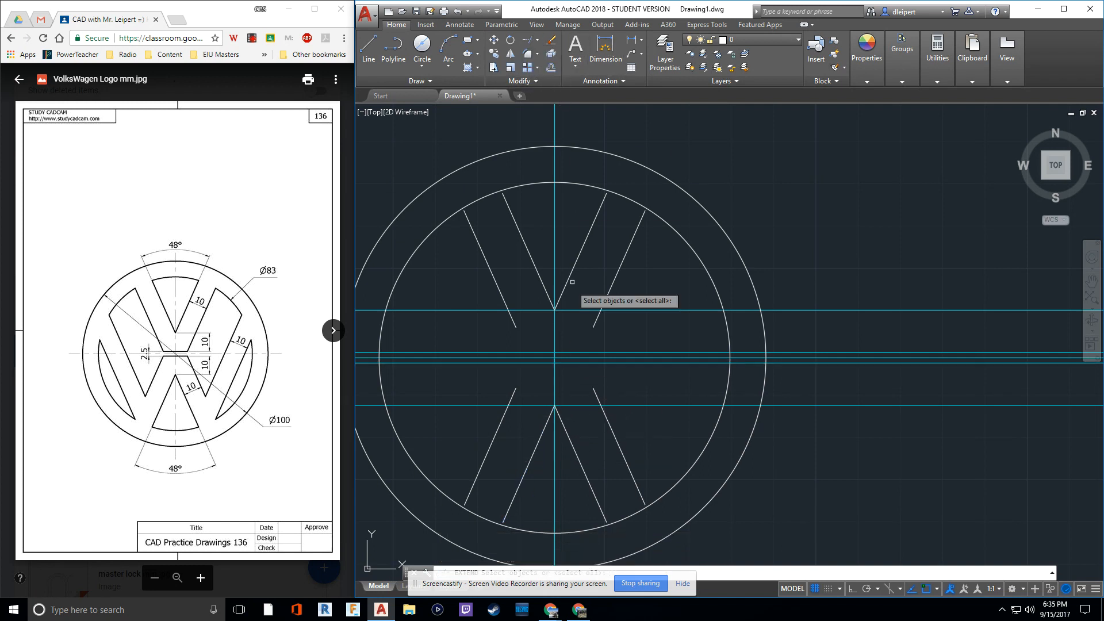
{"action": "left_click", "coordinate": [572, 352]}
{"action": "left_click", "coordinate": [580, 363]}
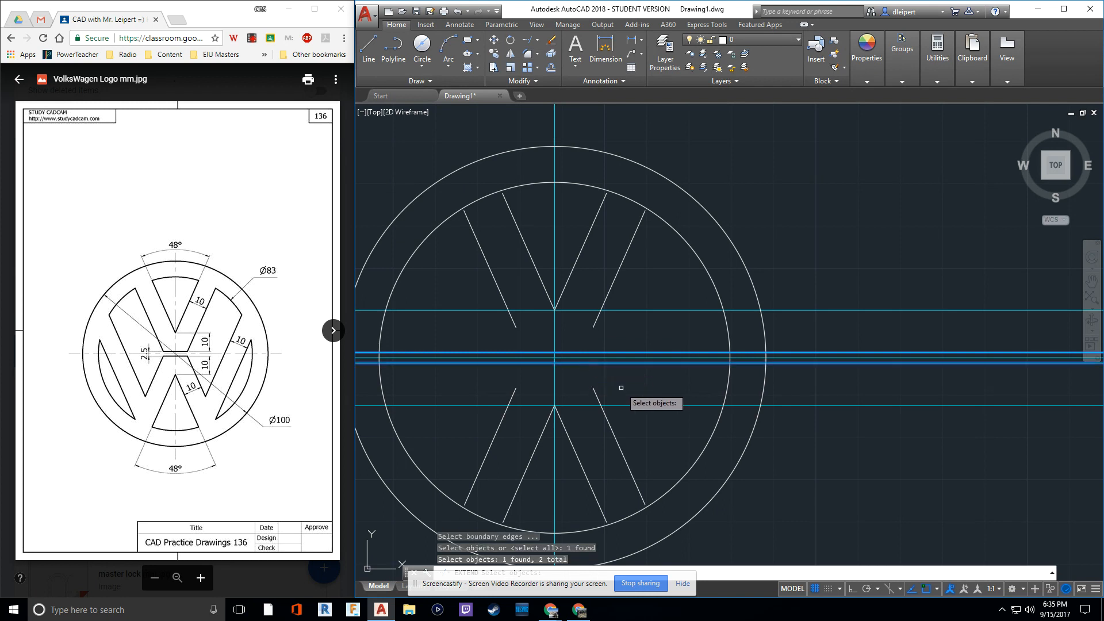
{"action": "key", "text": "Return"}
{"action": "left_click", "coordinate": [597, 394]}
{"action": "left_click", "coordinate": [511, 390]}
{"action": "left_click", "coordinate": [514, 320]}
{"action": "left_click", "coordinate": [602, 318]}
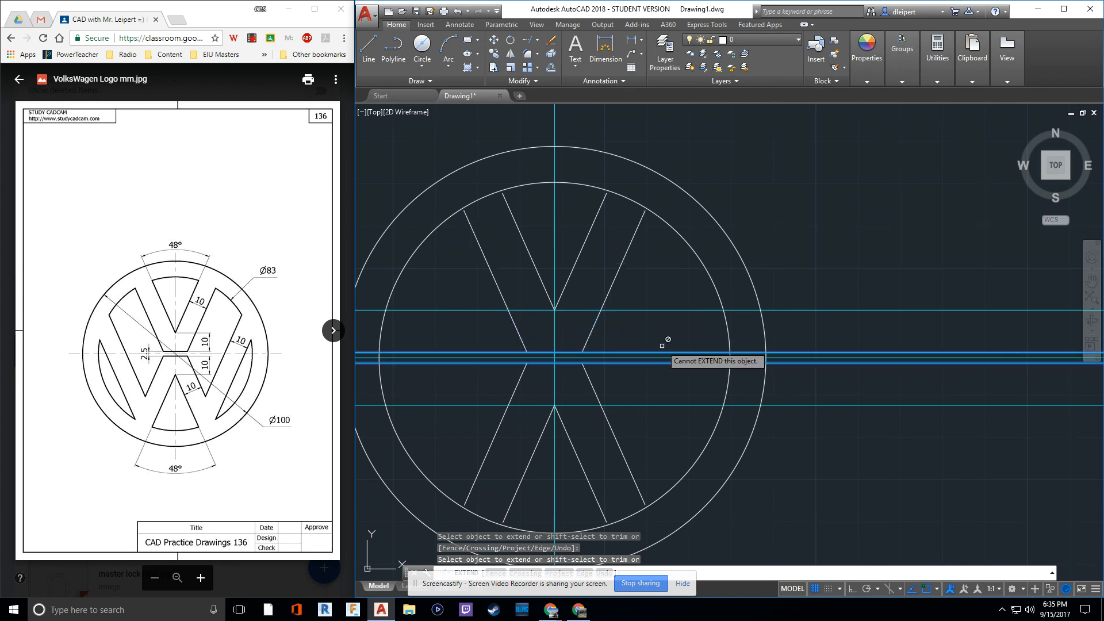
{"action": "key", "text": "Escape"}
{"action": "key", "text": "Escape"}
{"action": "key", "text": "Escape"}
Step: Draw a horizontal line joining the lower endpoints of the upper V's two offset lines
{"action": "left_click", "coordinate": [368, 46]}
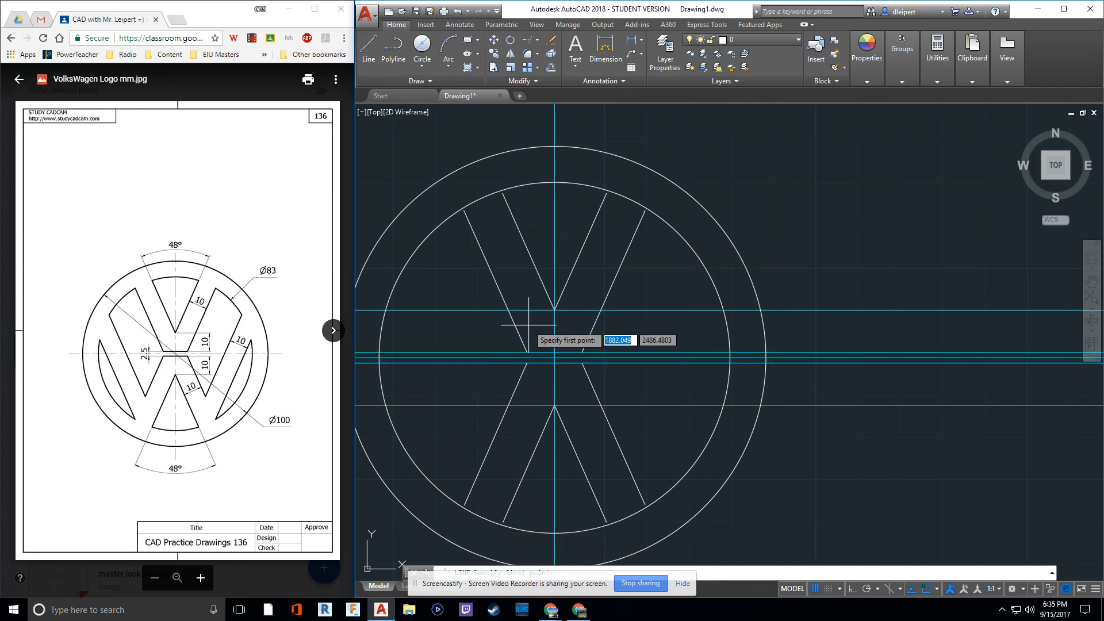
{"action": "left_click", "coordinate": [526, 352]}
{"action": "left_click", "coordinate": [583, 351]}
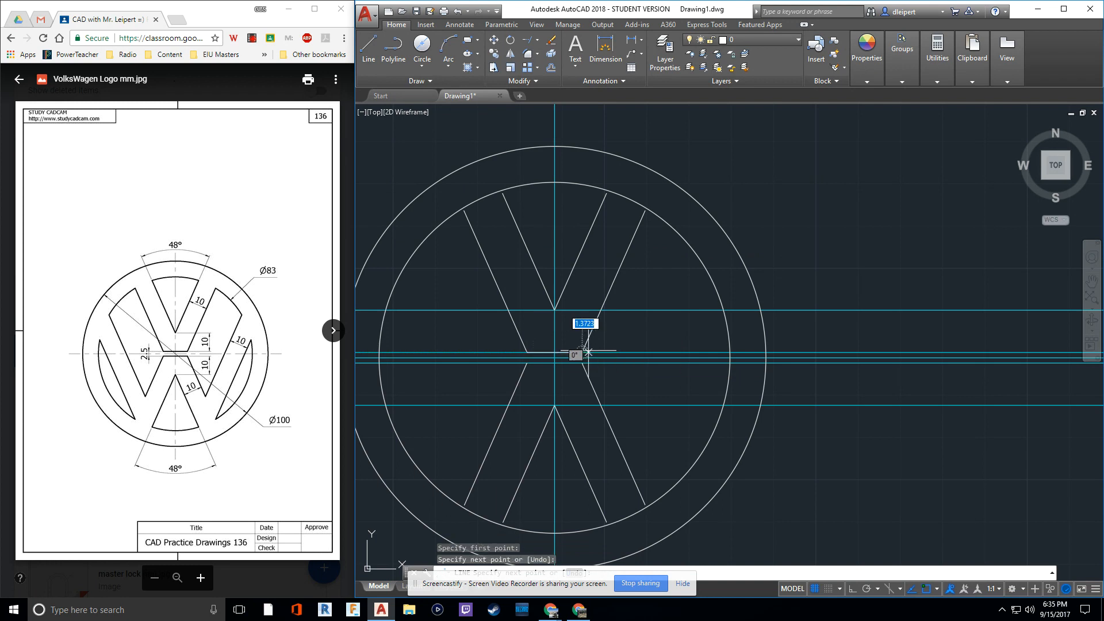
{"action": "key", "text": "Escape"}
Step: Draw a horizontal line joining the upper endpoints of the inverted V's two offset lines
{"action": "left_click", "coordinate": [369, 46]}
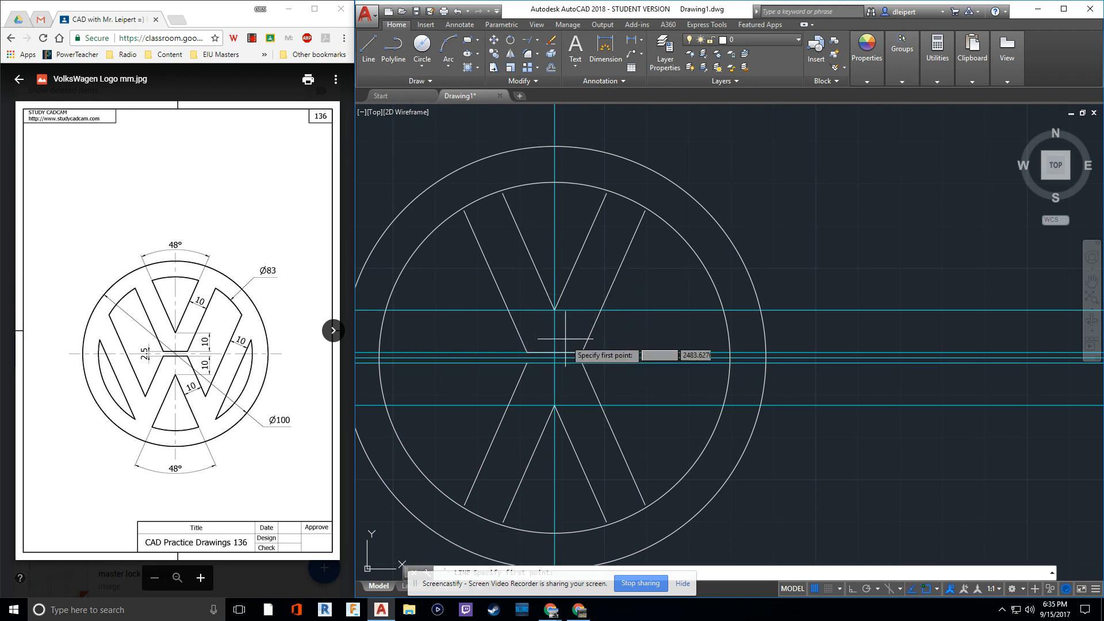
{"action": "scroll", "coordinate": [581, 360], "scroll_direction": "up", "scroll_amount": 5}
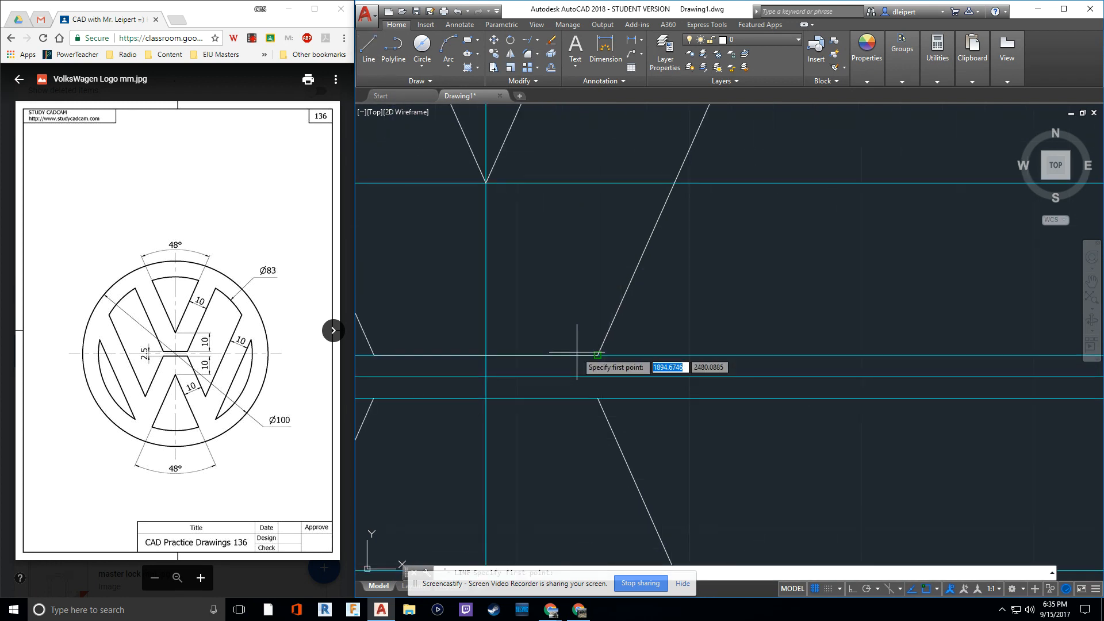
{"action": "left_click", "coordinate": [598, 398]}
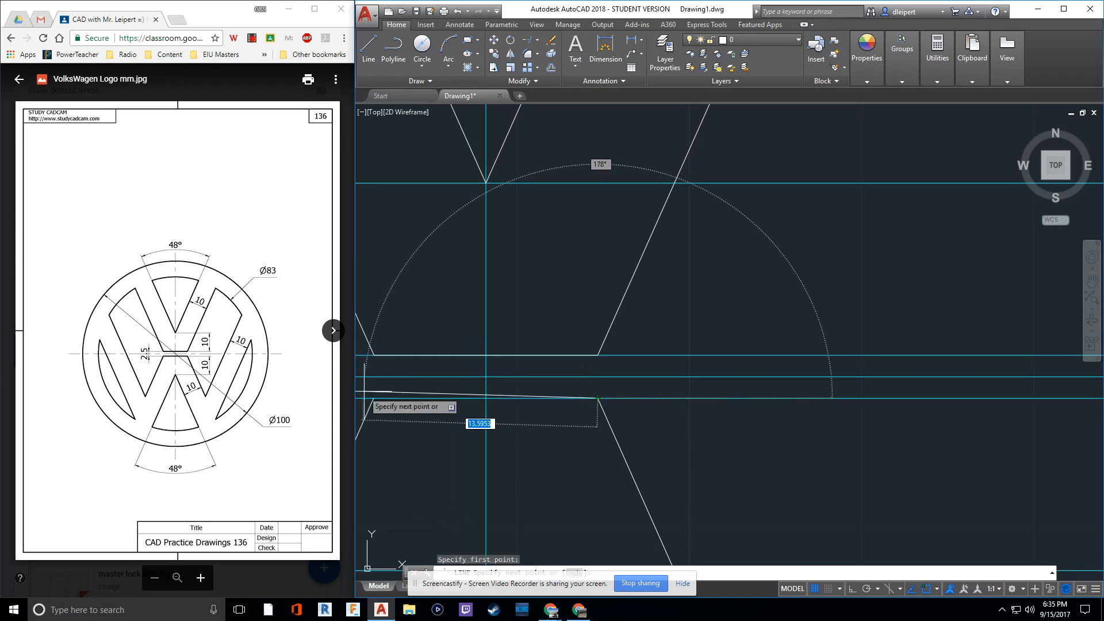
{"action": "left_click", "coordinate": [374, 398]}
{"action": "key", "text": "Escape"}
{"action": "key", "text": "Escape"}
{"action": "scroll", "coordinate": [396, 417], "scroll_direction": "down", "scroll_amount": 5}
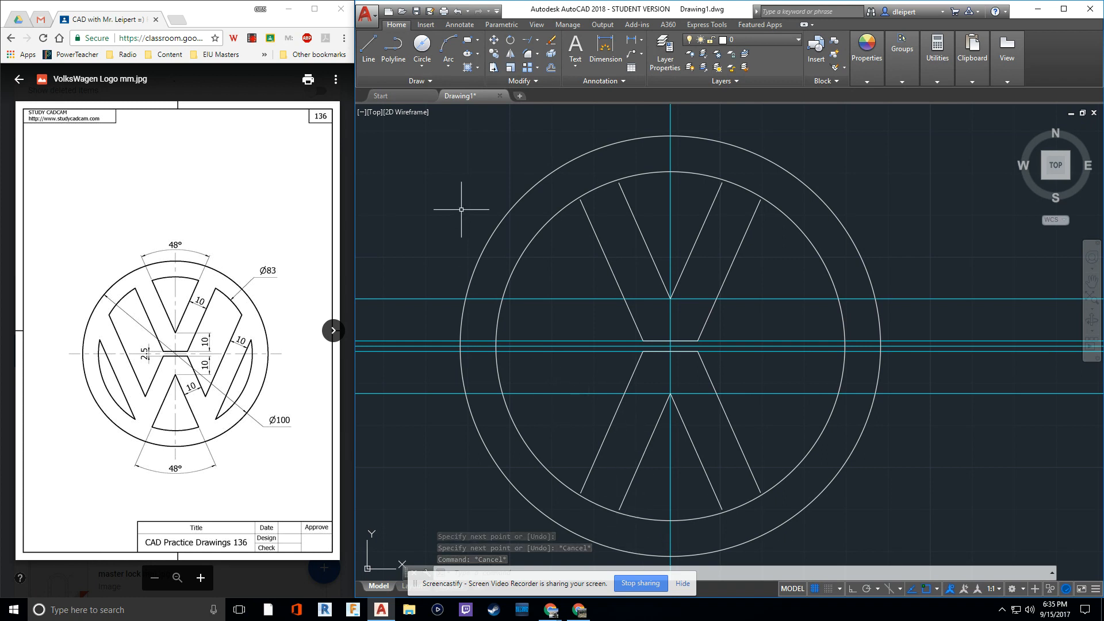
Step: Extend the upper ends of the four upper V lines to the inner circle
{"action": "left_click", "coordinate": [529, 43]}
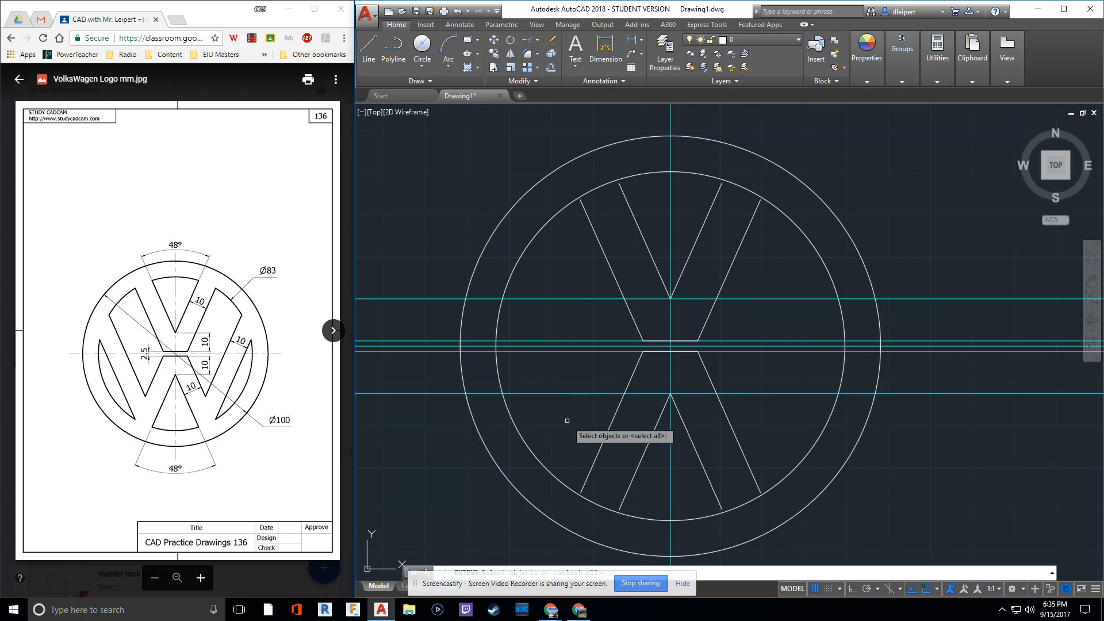
{"action": "left_click", "coordinate": [542, 461]}
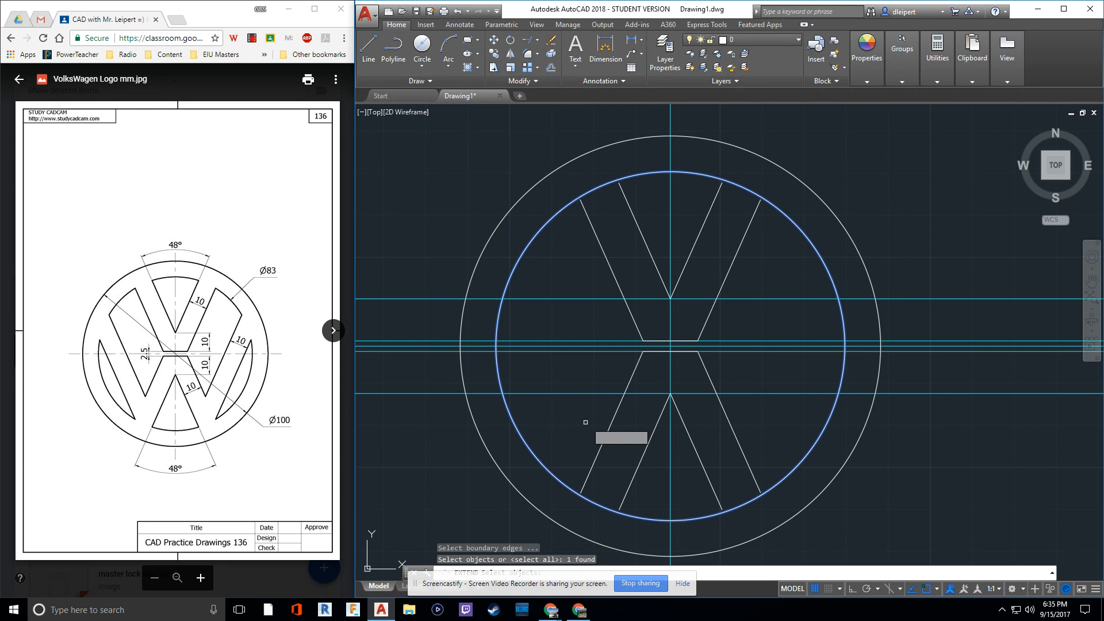
{"action": "key", "text": "Return"}
{"action": "left_click", "coordinate": [630, 200]}
{"action": "left_click", "coordinate": [585, 223]}
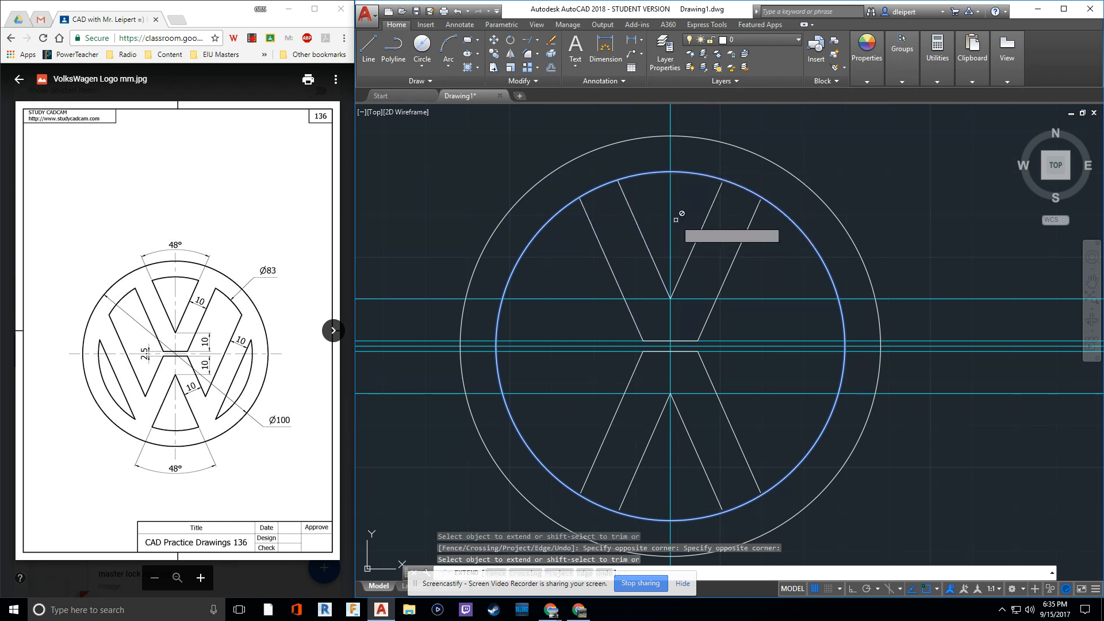
{"action": "left_click", "coordinate": [769, 234]}
{"action": "left_click", "coordinate": [707, 210]}
{"action": "left_click", "coordinate": [721, 215]}
{"action": "left_click", "coordinate": [704, 194]}
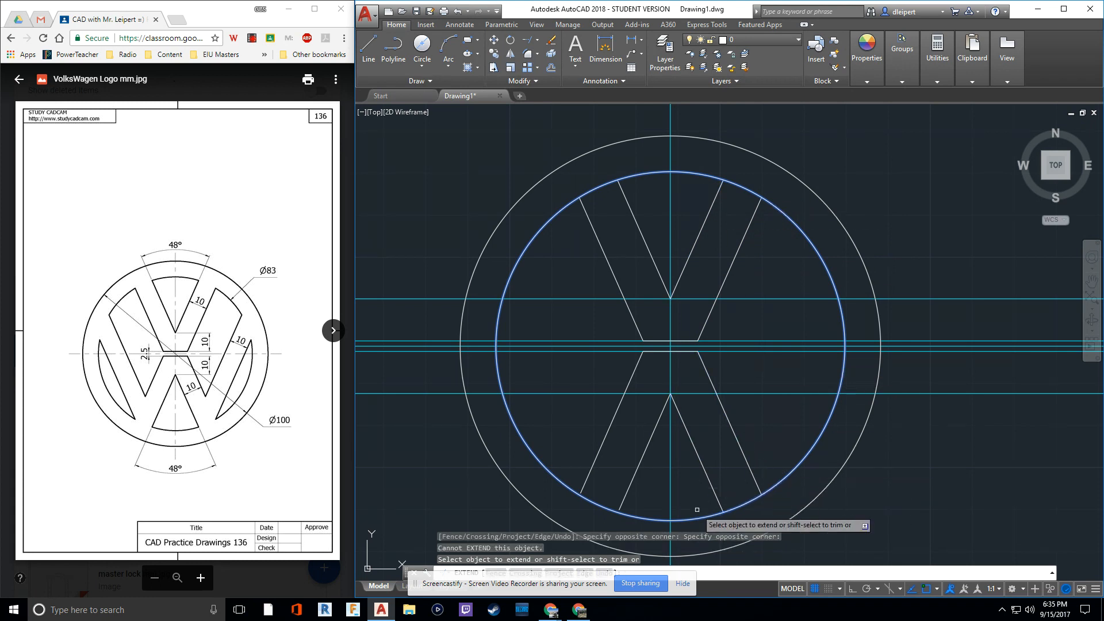
Step: Extend the lower ends of the inverted V lines to the inner circle
{"action": "left_click", "coordinate": [630, 505]}
{"action": "scroll", "coordinate": [580, 509], "scroll_direction": "up", "scroll_amount": 8}
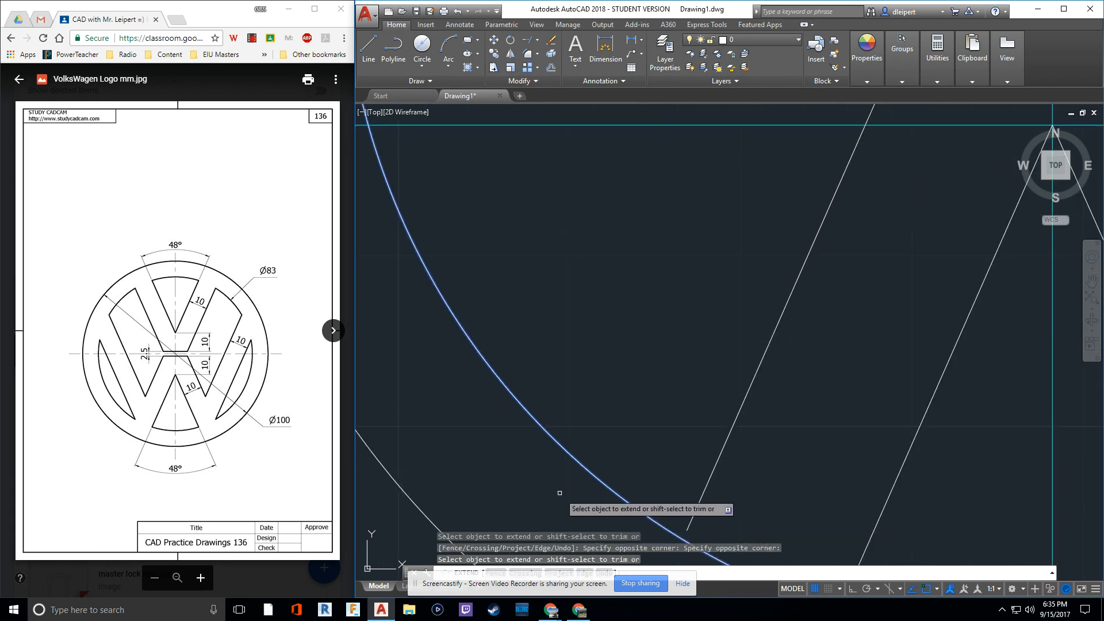
{"action": "left_click", "coordinate": [587, 486]}
{"action": "left_click", "coordinate": [584, 291]}
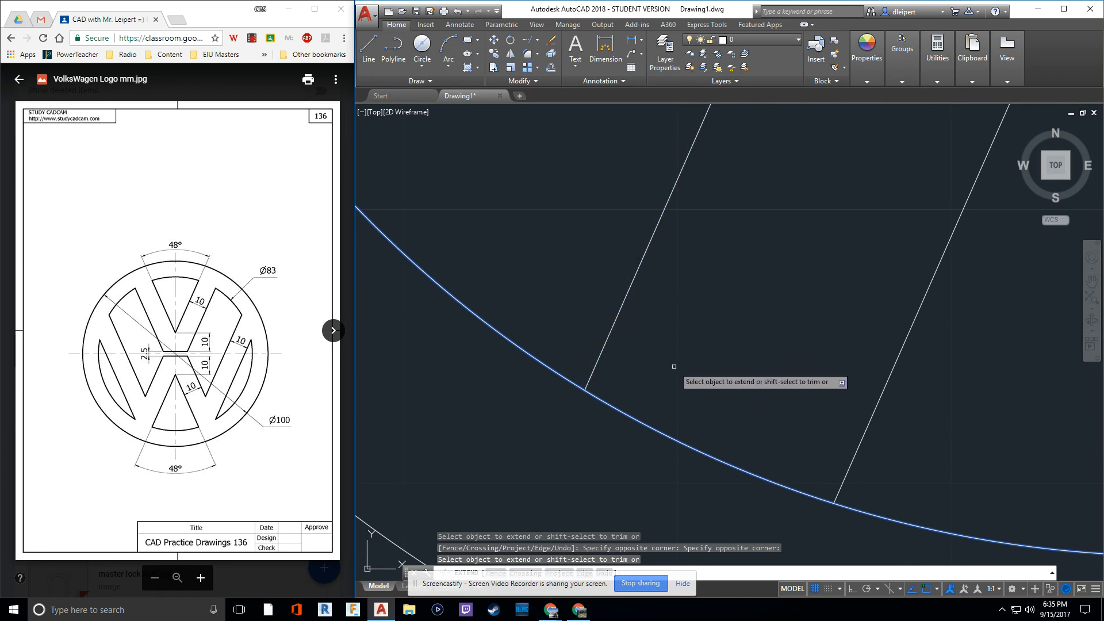
{"action": "key", "text": "Escape"}
{"action": "key", "text": "Escape"}
{"action": "scroll", "coordinate": [718, 299], "scroll_direction": "down", "scroll_amount": 5}
{"action": "middle_click_drag", "start_coordinate": [773, 236], "coordinate": [629, 401]}
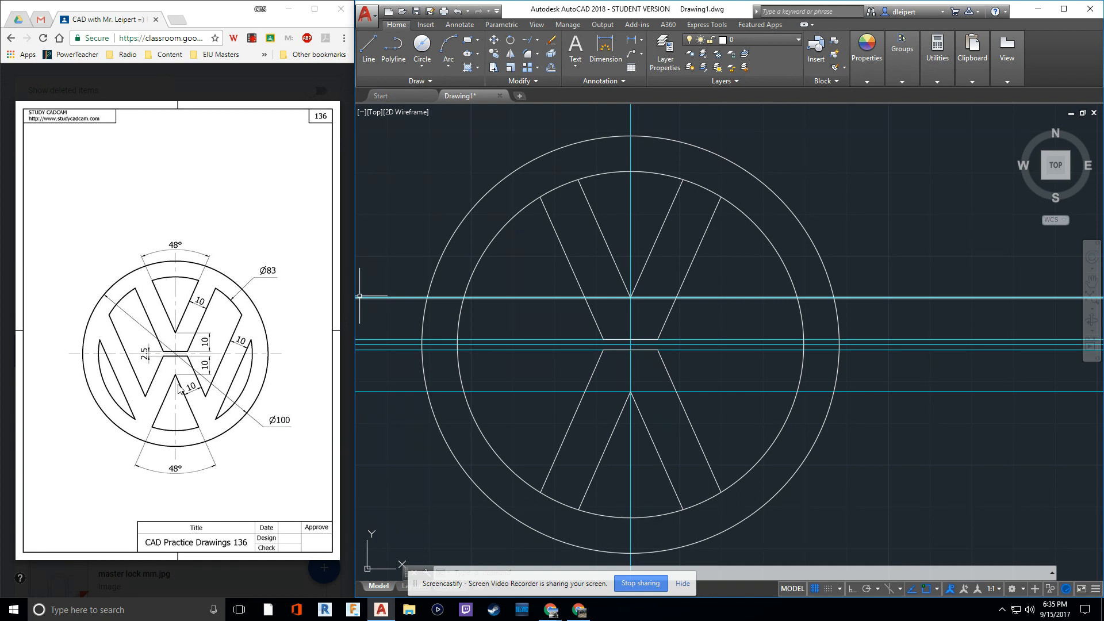
Step: Draw a vertical line about 58 mm long upward from the lower endpoint of the inverted V's left outer line
{"action": "left_click", "coordinate": [368, 46]}
{"action": "left_click", "coordinate": [540, 492]}
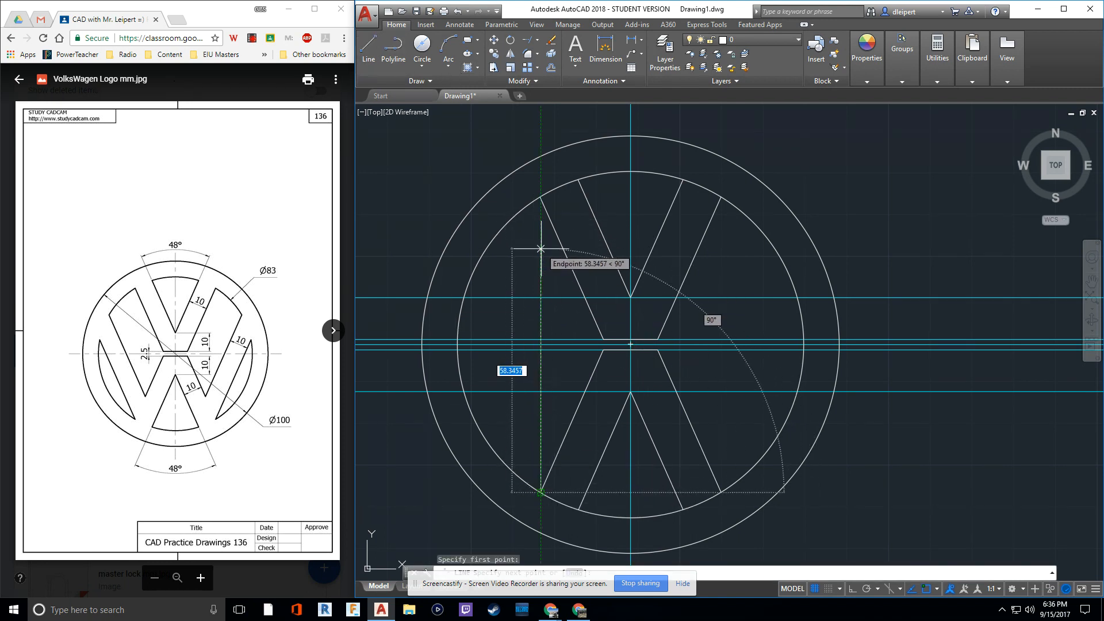
{"action": "left_click", "coordinate": [541, 249]}
{"action": "key", "text": "Escape"}
Step: Draw a vertical line upward from the lower endpoint of the inverted V's right outer line, ending slightly below the left vertical's top
{"action": "left_click", "coordinate": [376, 55]}
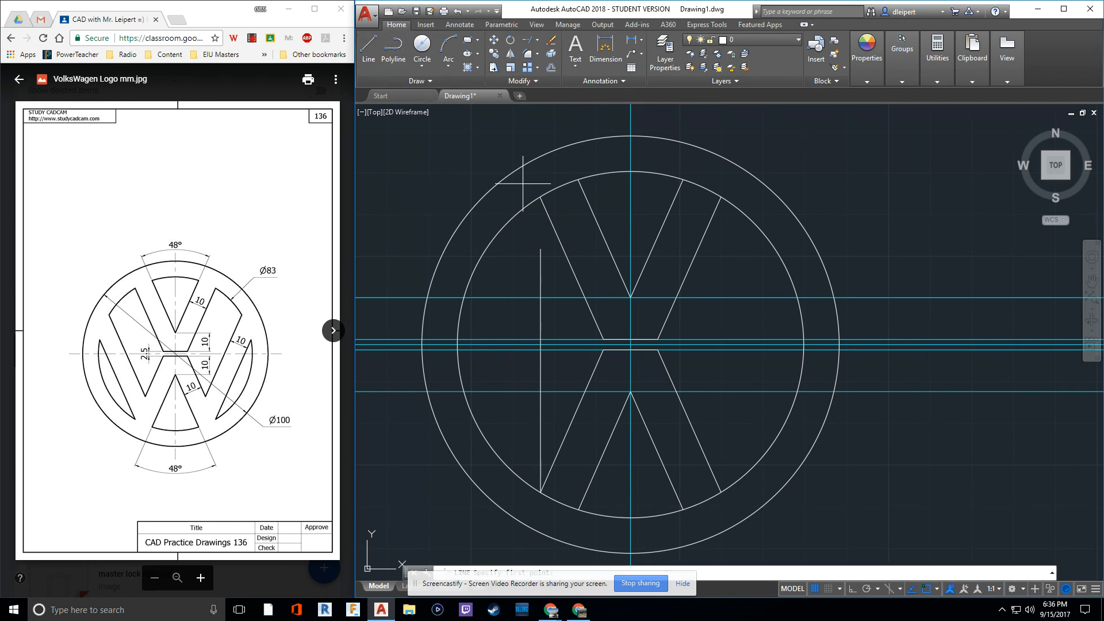
{"action": "left_click", "coordinate": [720, 492]}
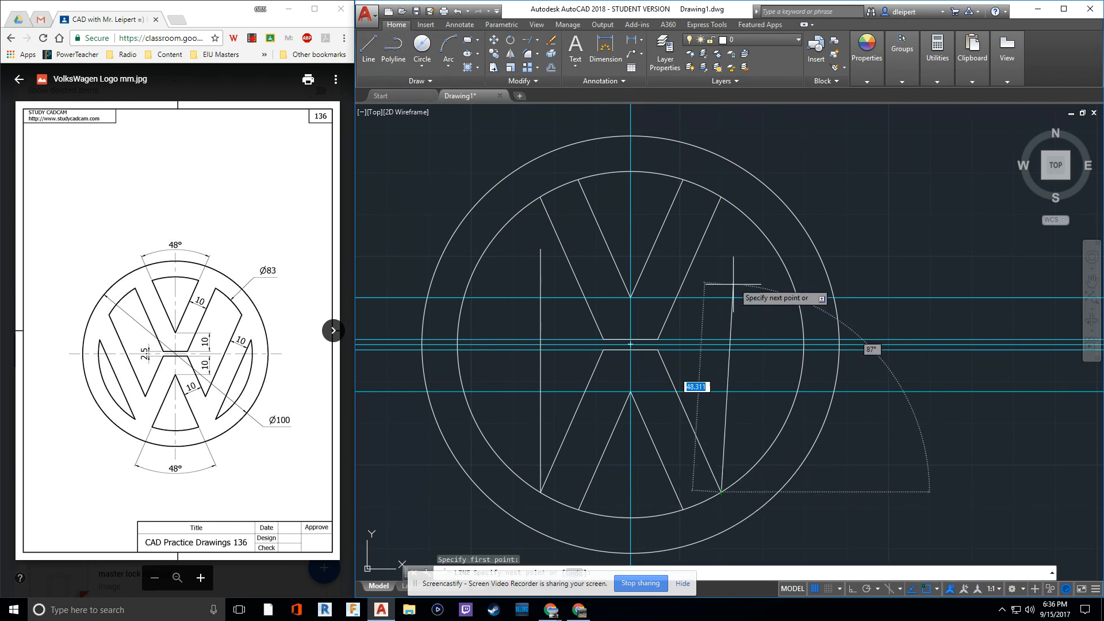
{"action": "left_click", "coordinate": [721, 268]}
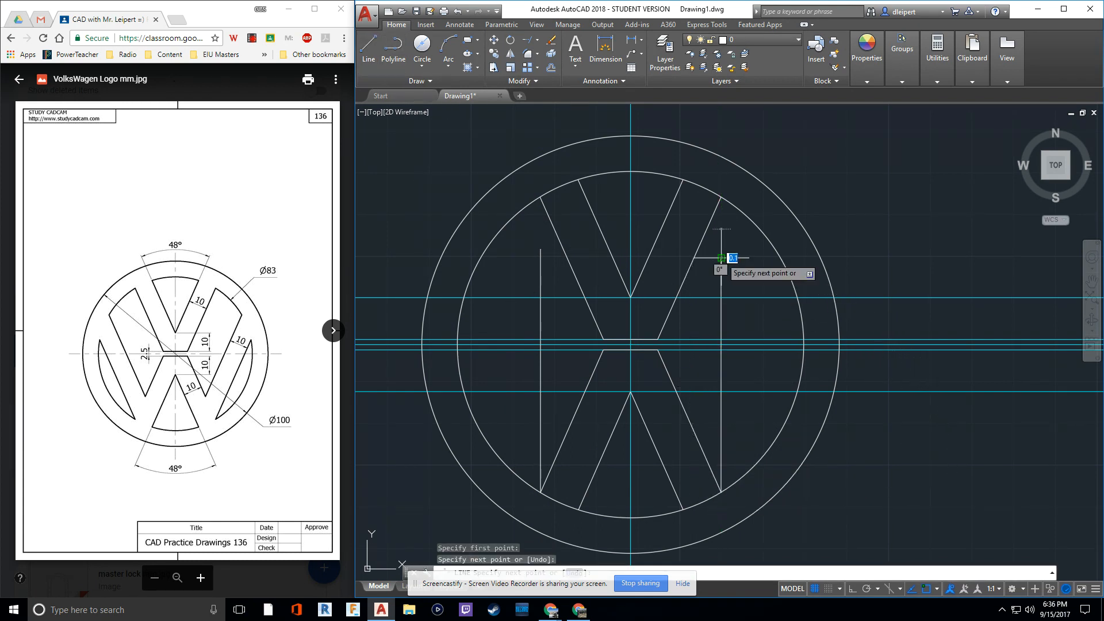
{"action": "key", "text": "Escape"}
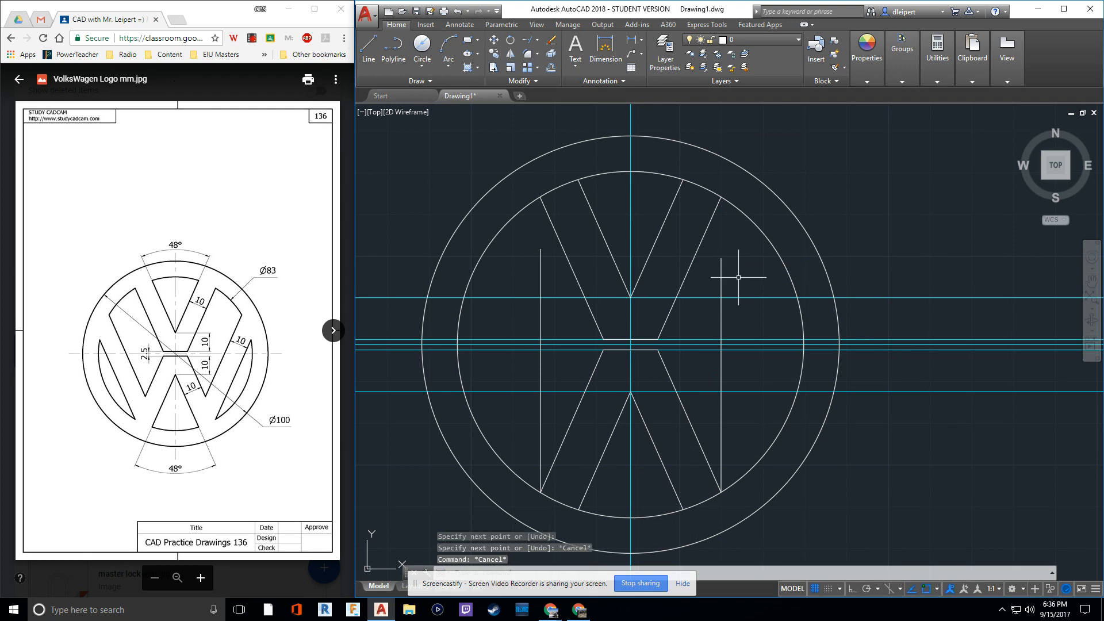
Step: Rotate the left vertical line by 24 degrees about its lower endpoint
{"action": "left_click", "coordinate": [541, 305]}
{"action": "type", "text": "r"}
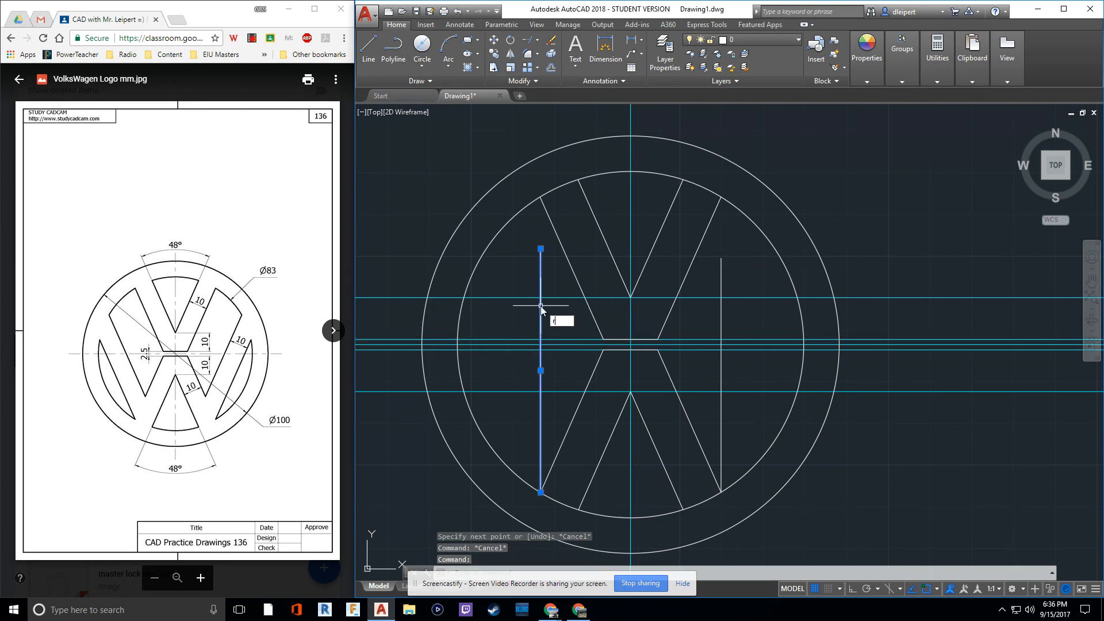
{"action": "type", "text": "o"}
{"action": "key", "text": "Return"}
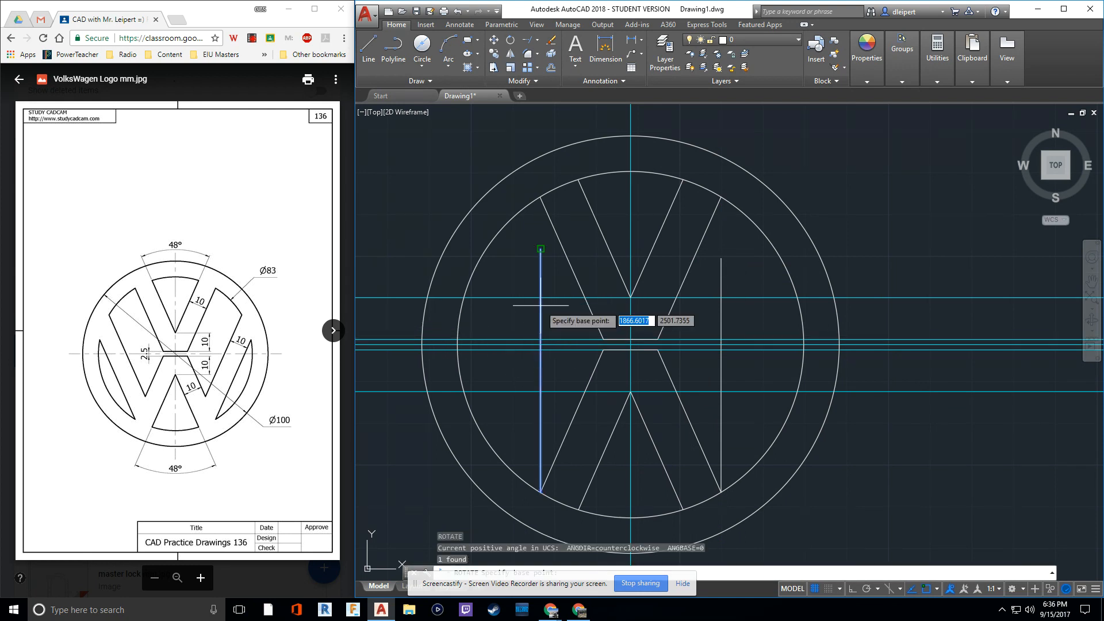
{"action": "left_click", "coordinate": [540, 491]}
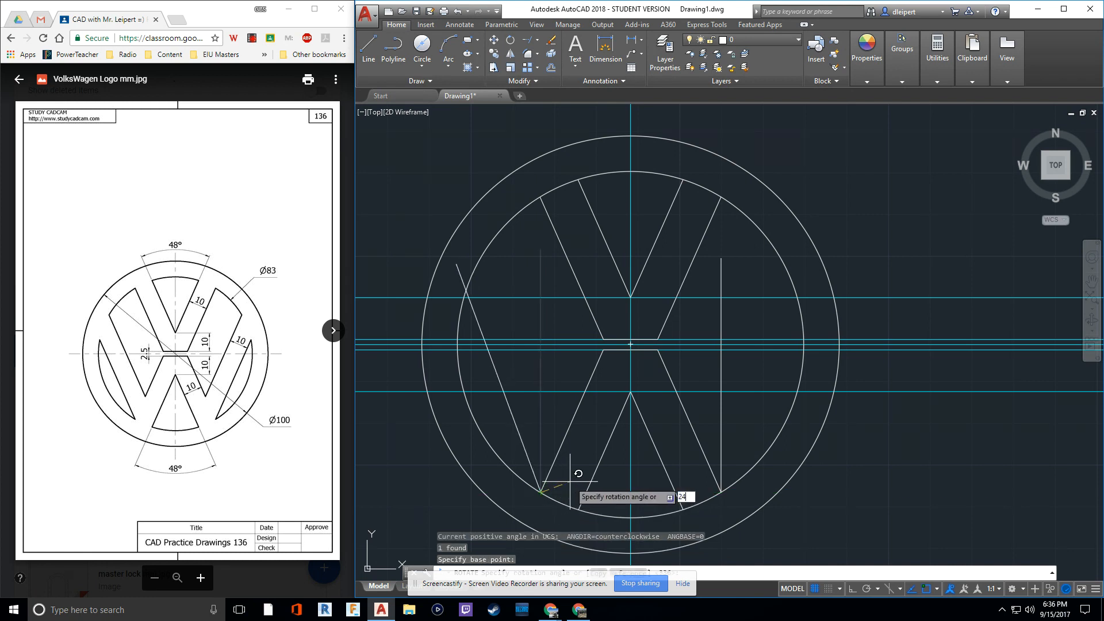
{"action": "key", "text": "Return"}
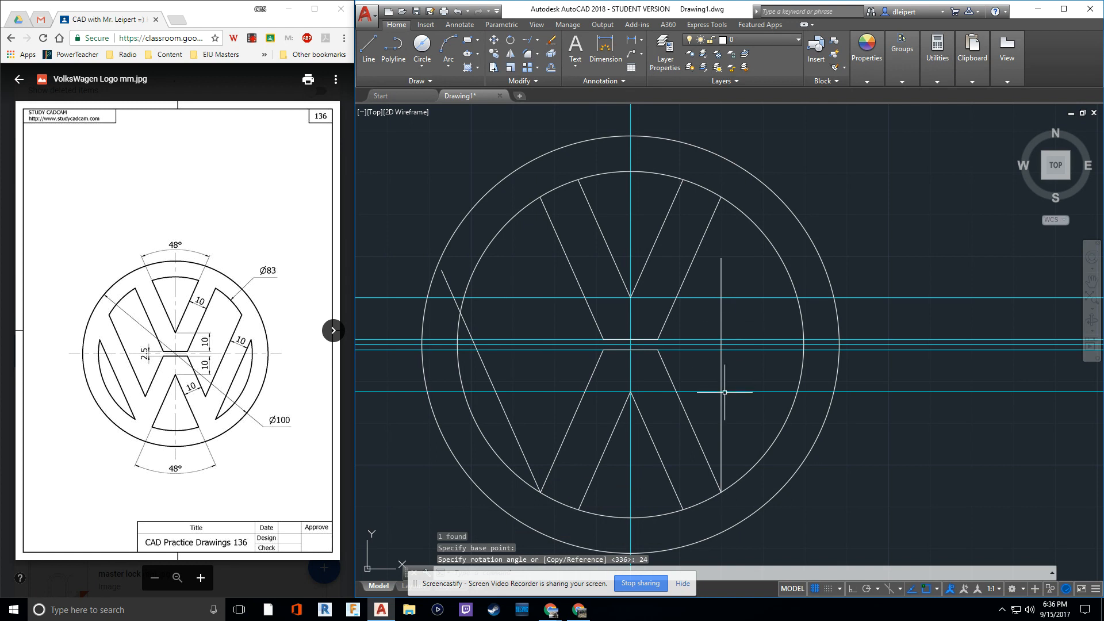
Step: Rotate the right vertical line by -24 degrees about its lower endpoint
{"action": "left_click", "coordinate": [722, 369]}
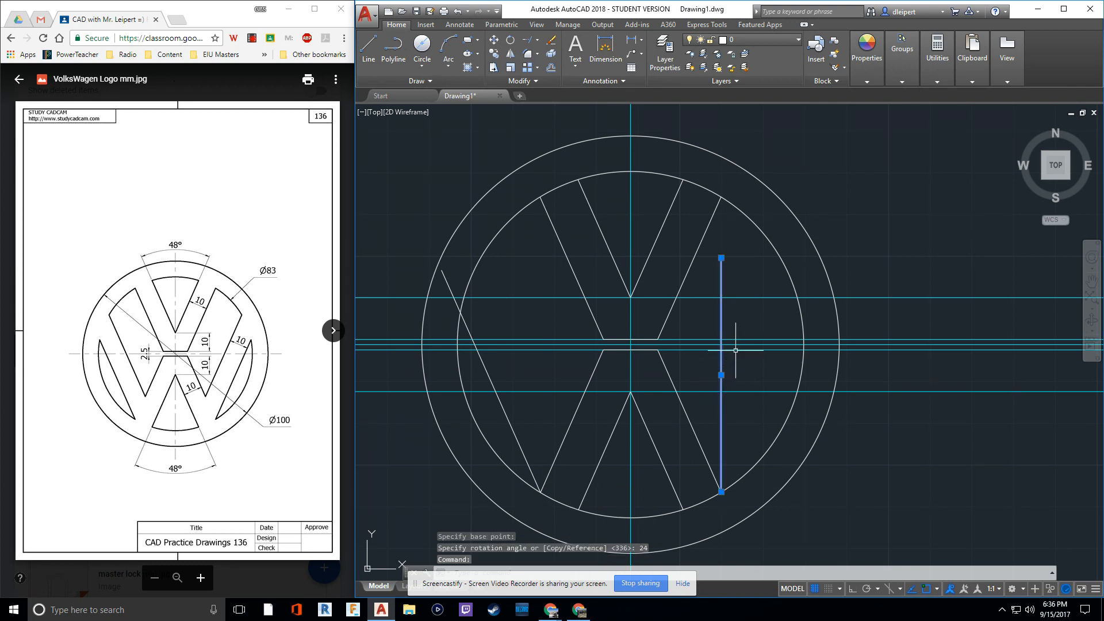
{"action": "type", "text": "ro"}
{"action": "key", "text": "Return"}
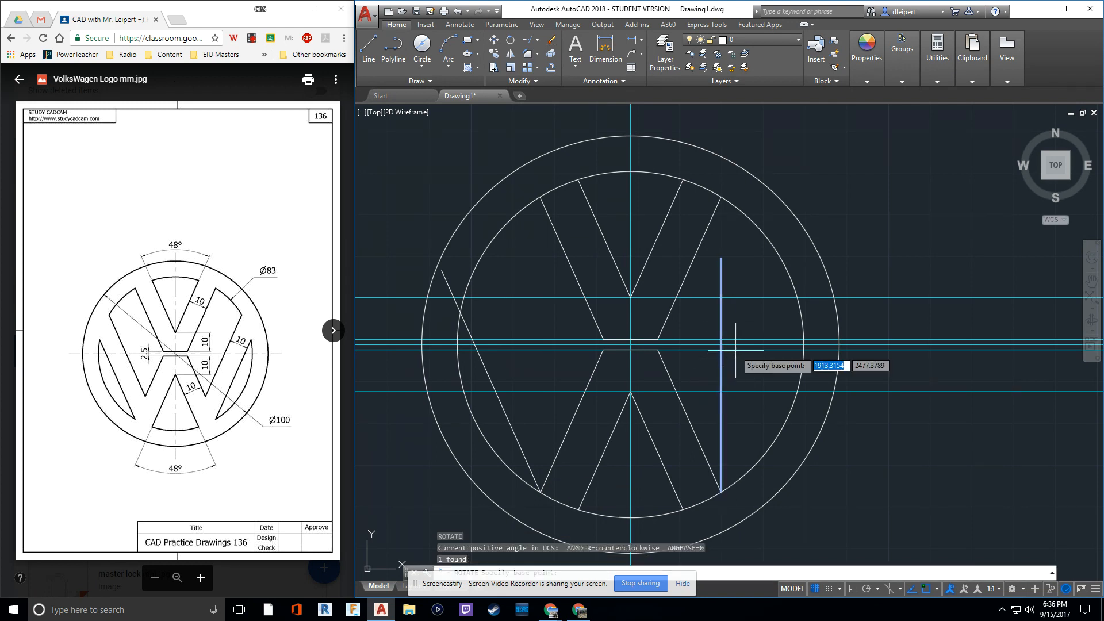
{"action": "left_click", "coordinate": [721, 491]}
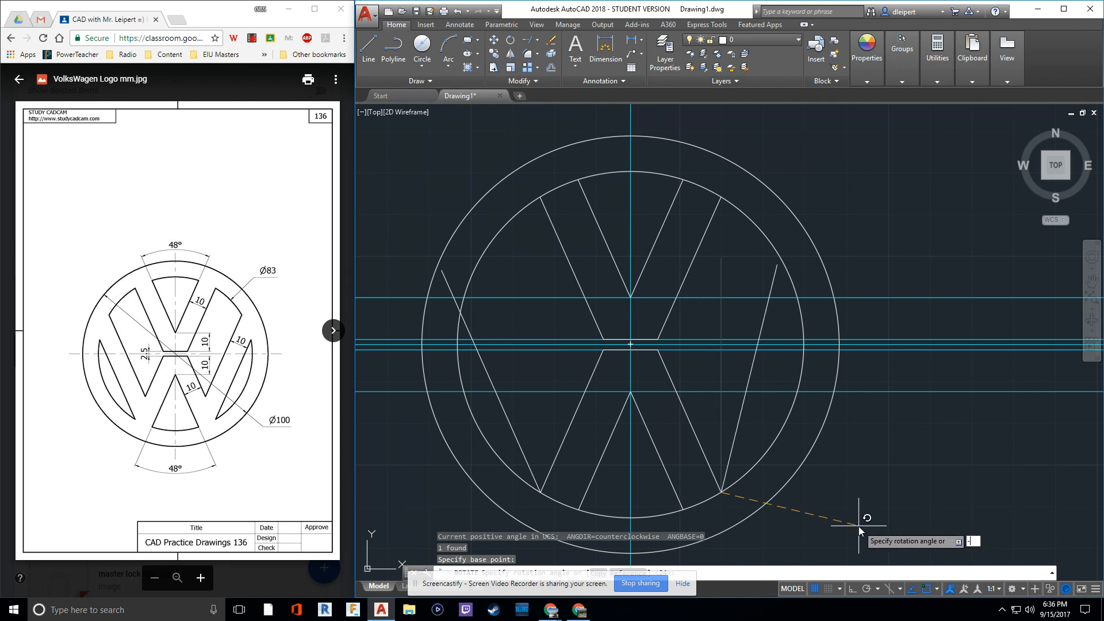
{"action": "key", "text": "Return"}
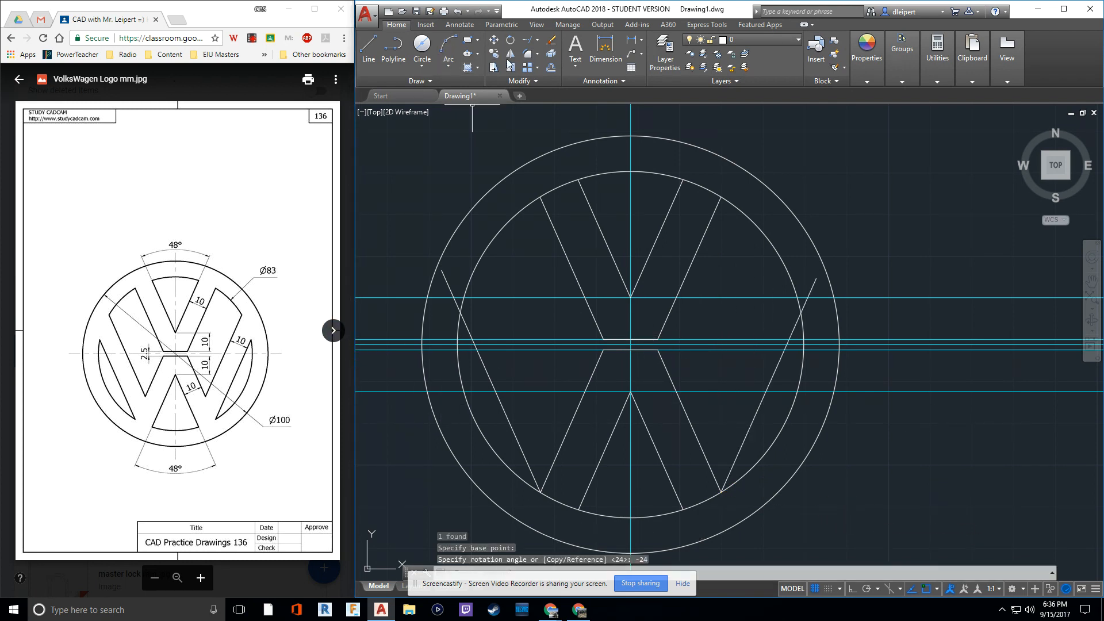
Step: Offset the left and right outer slanted lines 10 mm inward, toward the logo's centre
{"action": "left_click", "coordinate": [552, 69]}
{"action": "type", "text": "10"}
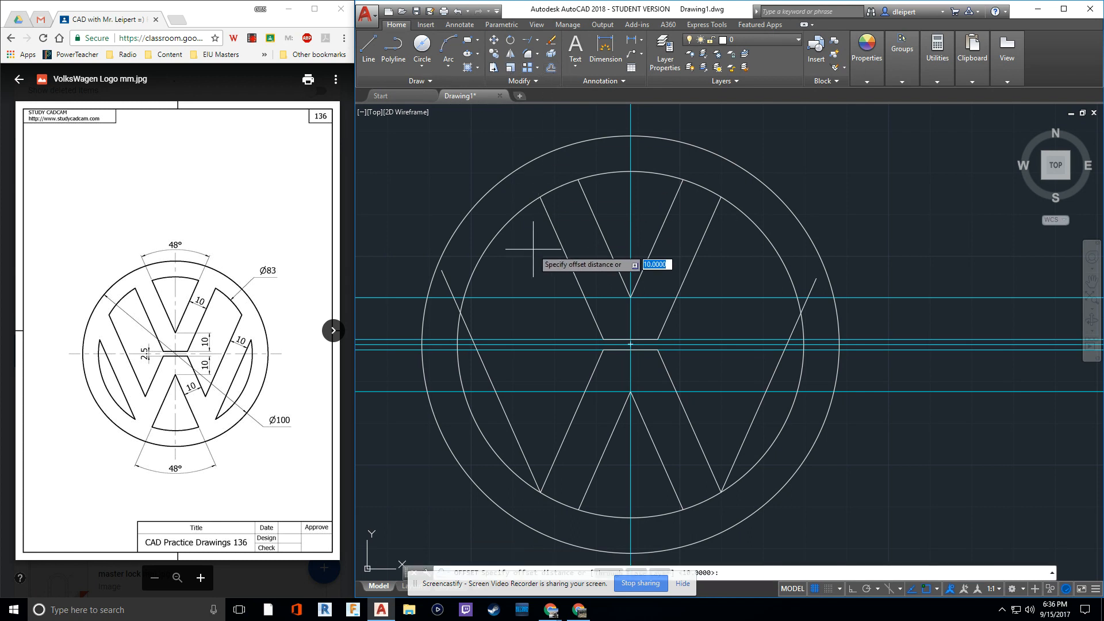
{"action": "key", "text": "Return"}
{"action": "left_click", "coordinate": [515, 422]}
{"action": "left_click", "coordinate": [541, 408]}
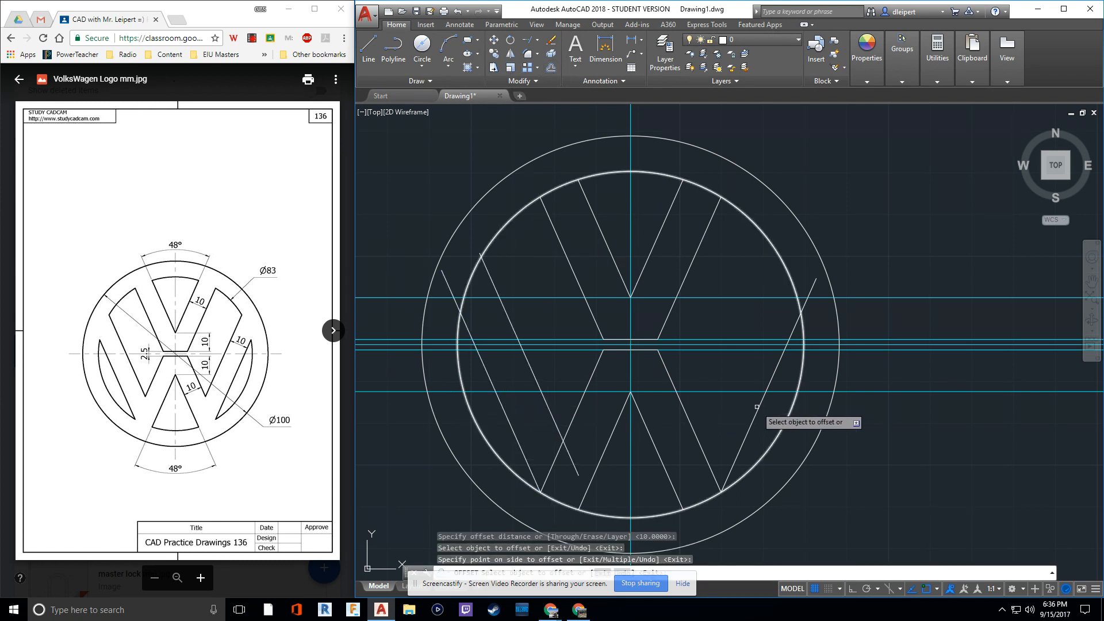
{"action": "left_click", "coordinate": [761, 402]}
{"action": "key", "text": "Escape"}
{"action": "key", "text": "Escape"}
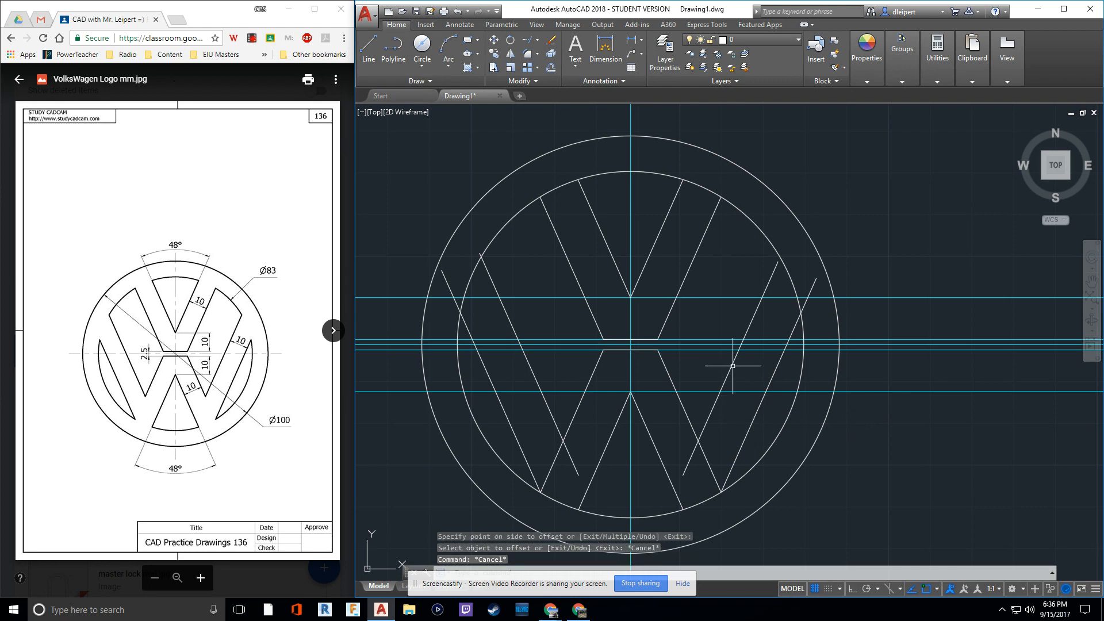
Step: Extend the upper end of the right offset line to the inner circle
{"action": "left_click", "coordinate": [530, 39]}
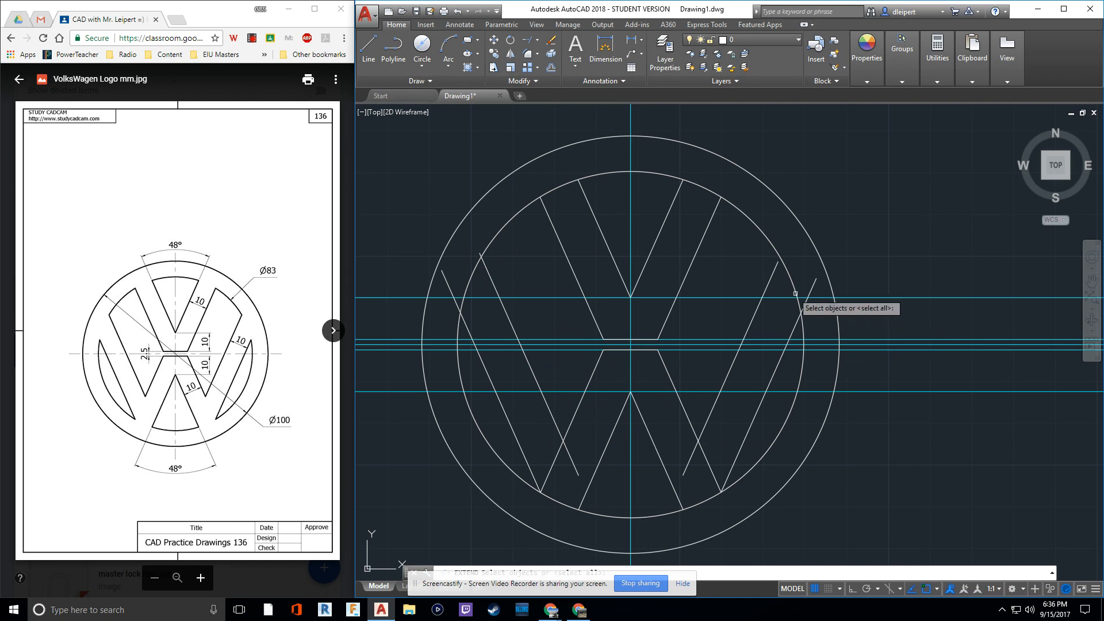
{"action": "left_click", "coordinate": [786, 275]}
{"action": "key", "text": "Return"}
{"action": "left_click", "coordinate": [777, 283]}
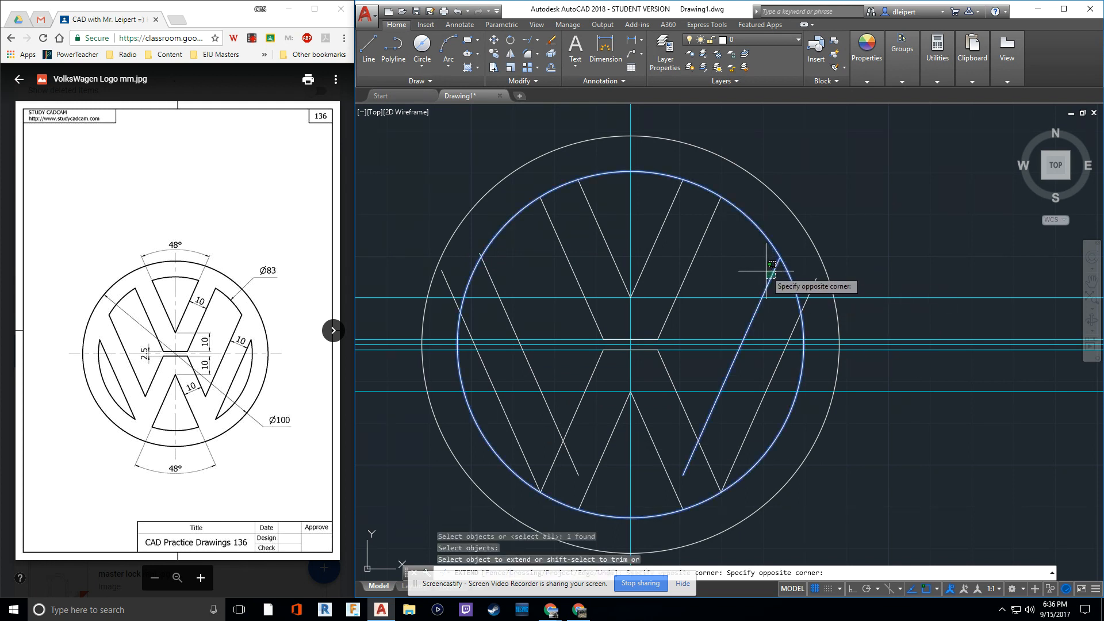
{"action": "left_click", "coordinate": [765, 270]}
{"action": "key", "text": "Escape"}
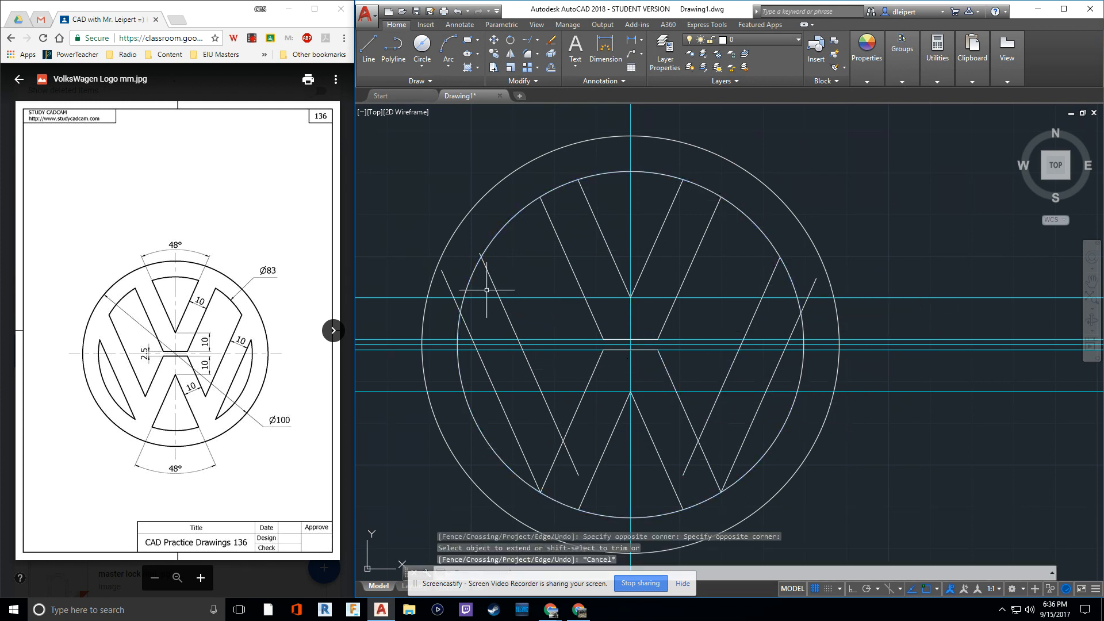
Step: Trim the upper ends of the left offset line and both outer slanted lines at the inner circle
{"action": "left_click", "coordinate": [540, 43]}
{"action": "left_click", "coordinate": [537, 57]}
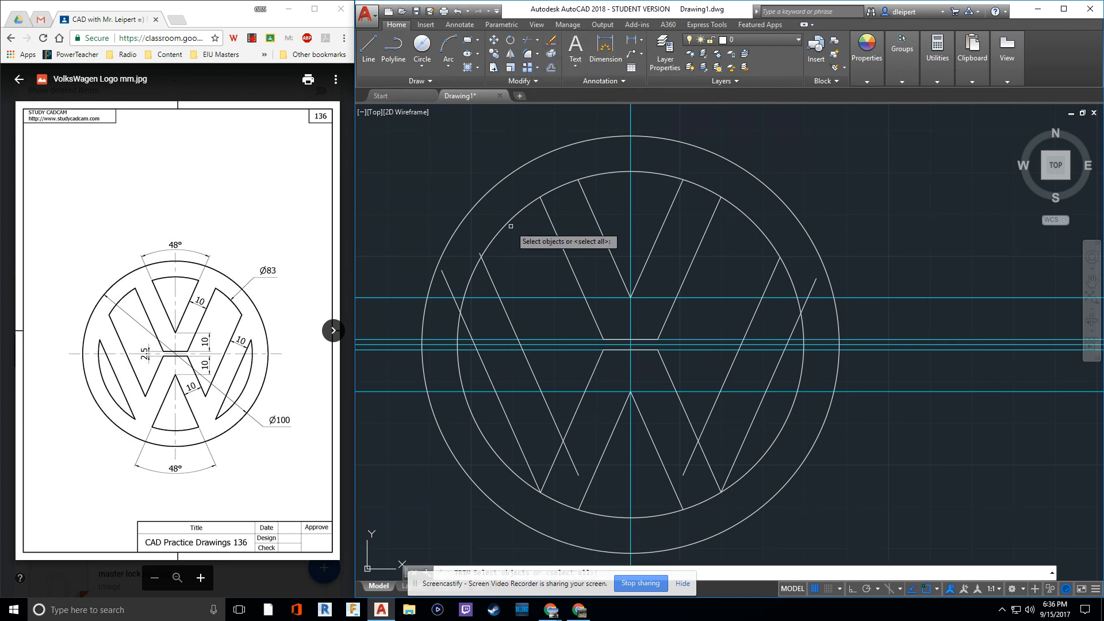
{"action": "left_click", "coordinate": [506, 226]}
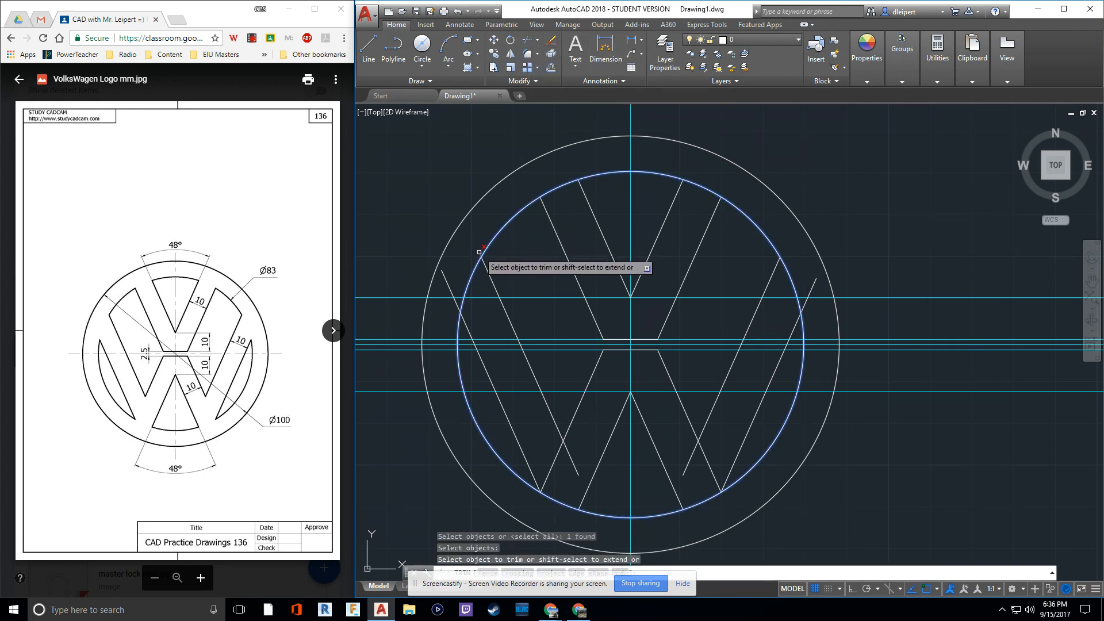
{"action": "left_click", "coordinate": [447, 281]}
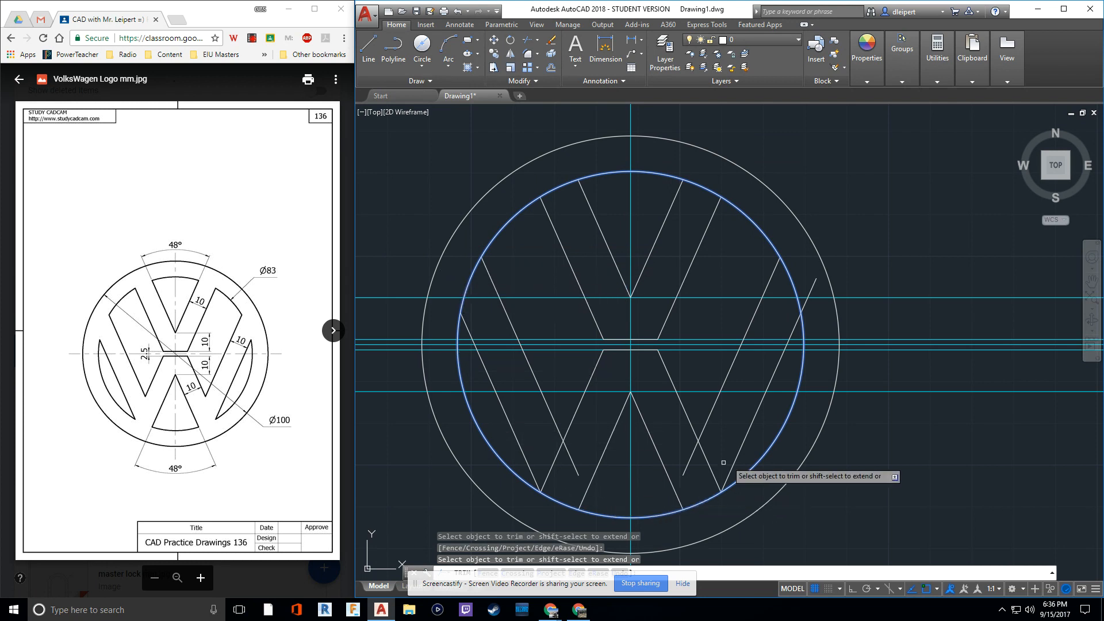
{"action": "left_click", "coordinate": [811, 287]}
{"action": "scroll", "coordinate": [787, 256], "scroll_direction": "up", "scroll_amount": 3}
{"action": "scroll", "coordinate": [781, 262], "scroll_direction": "down", "scroll_amount": 3}
{"action": "middle_click_drag", "start_coordinate": [670, 332], "coordinate": [684, 235]}
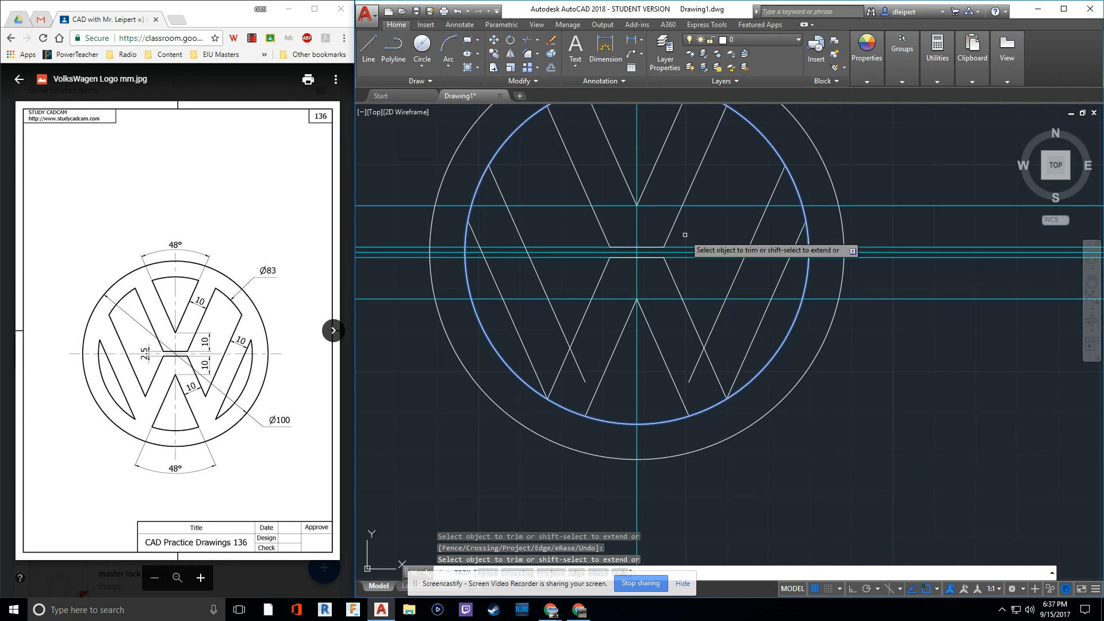
{"action": "key", "text": "Escape"}
{"action": "key", "text": "Escape"}
{"action": "middle_click_drag", "start_coordinate": [645, 276], "coordinate": [589, 359]}
{"action": "scroll", "coordinate": [589, 358], "scroll_direction": "down", "scroll_amount": 4}
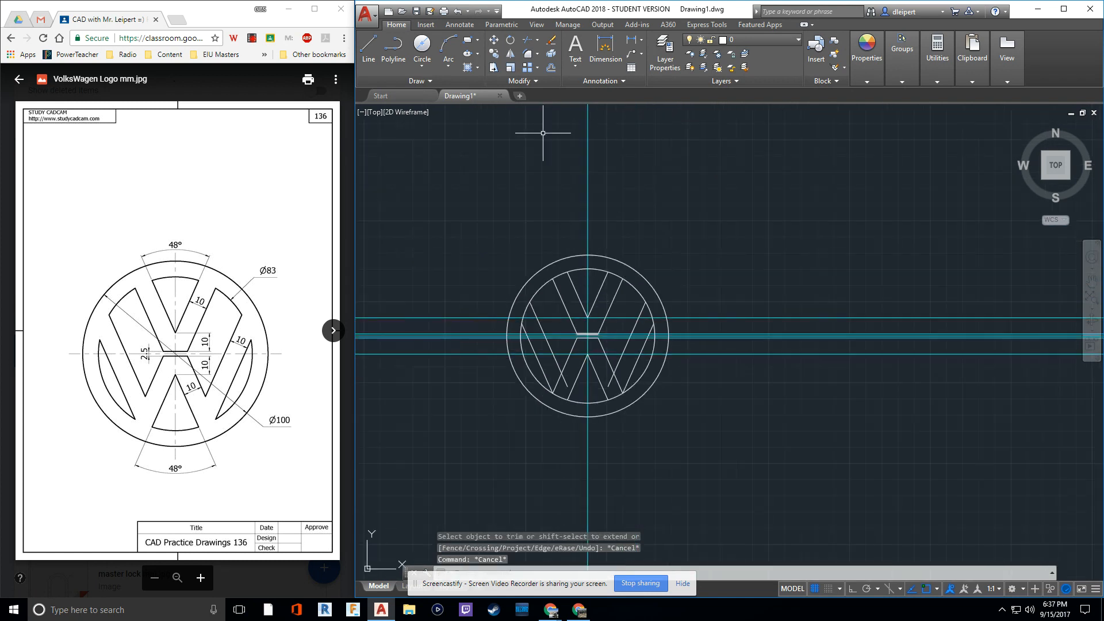
{"action": "left_click", "coordinate": [526, 46]}
{"action": "left_click", "coordinate": [678, 235]}
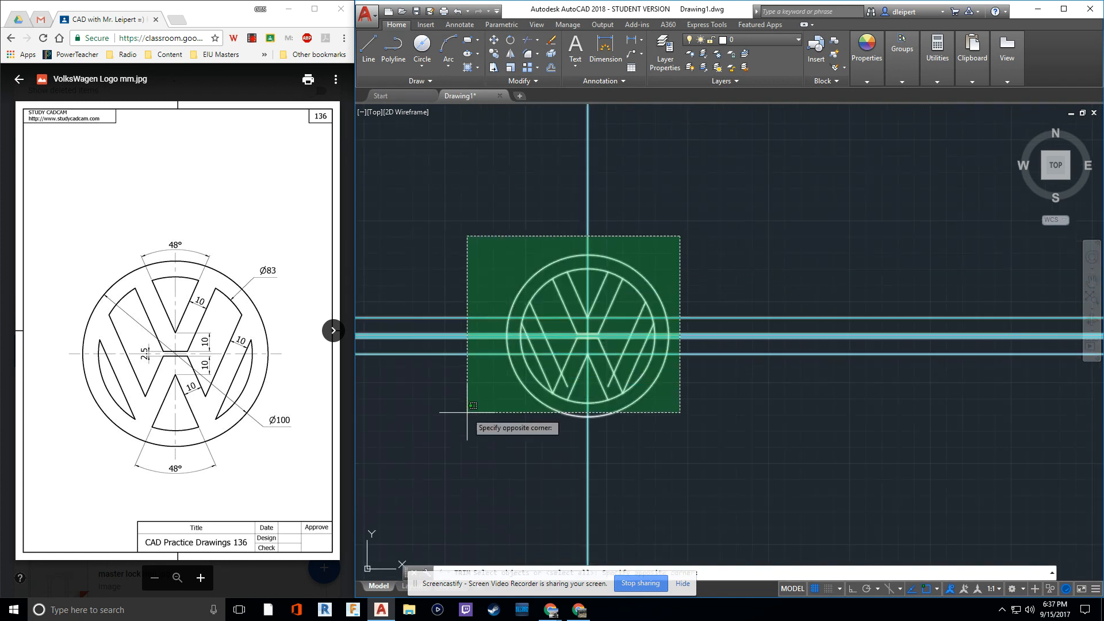
{"action": "left_click", "coordinate": [455, 451]}
{"action": "key", "text": "Return"}
{"action": "scroll", "coordinate": [633, 345], "scroll_direction": "up", "scroll_amount": 4}
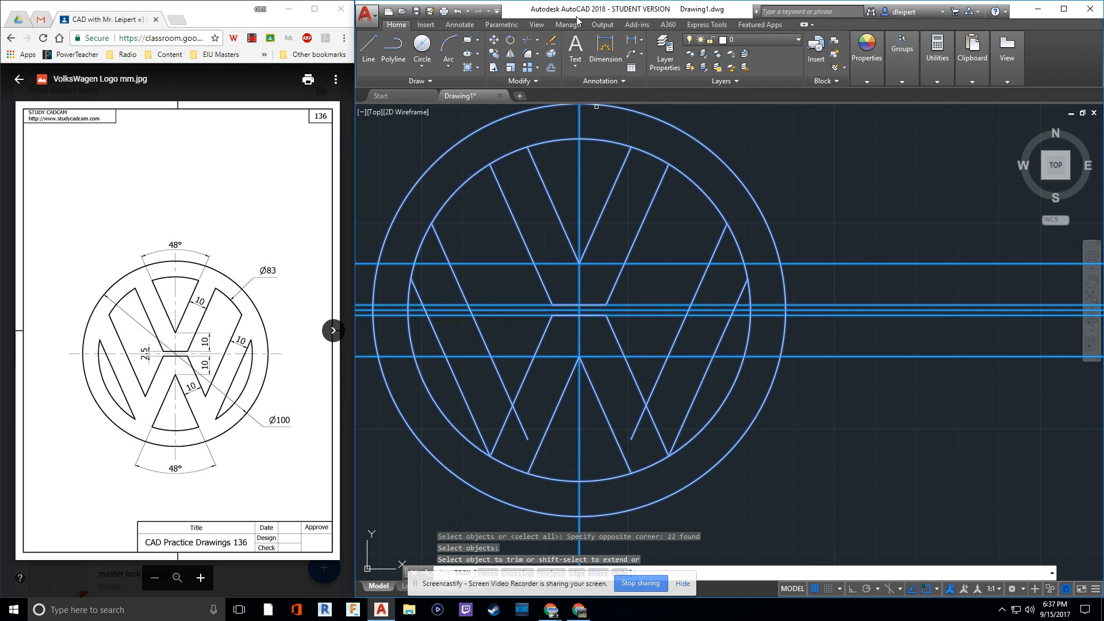
Step: Turn off the guides layer to hide the construction lines
{"action": "left_click", "coordinate": [759, 43]}
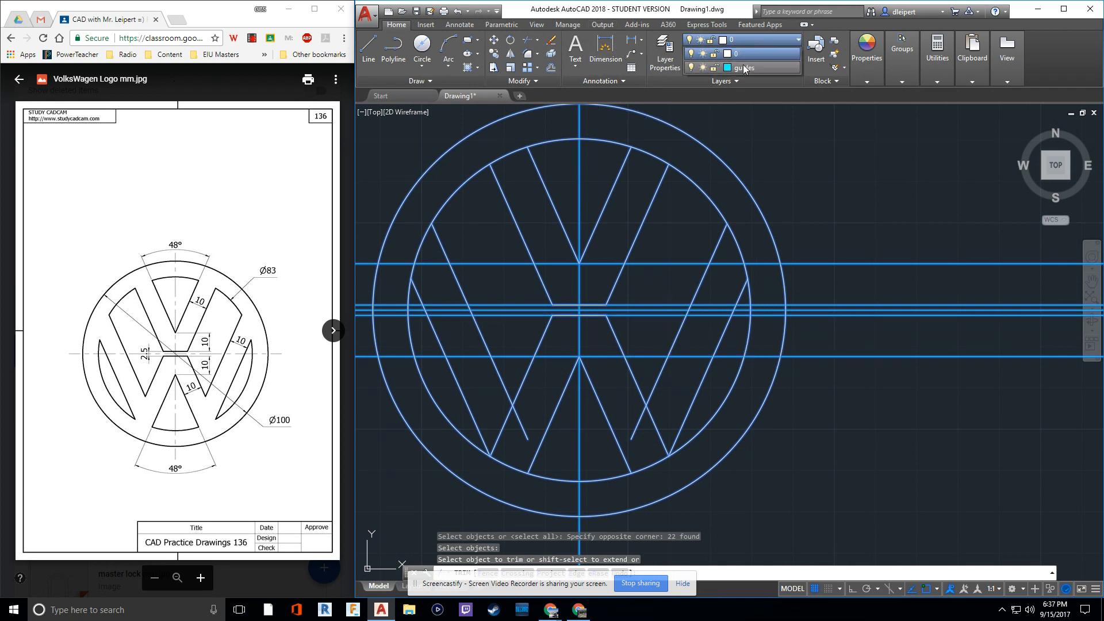
{"action": "left_click", "coordinate": [691, 68]}
{"action": "left_click", "coordinate": [547, 416]}
{"action": "left_click", "coordinate": [528, 418]}
{"action": "left_click", "coordinate": [517, 443]}
{"action": "key", "text": "Escape"}
{"action": "key", "text": "Escape"}
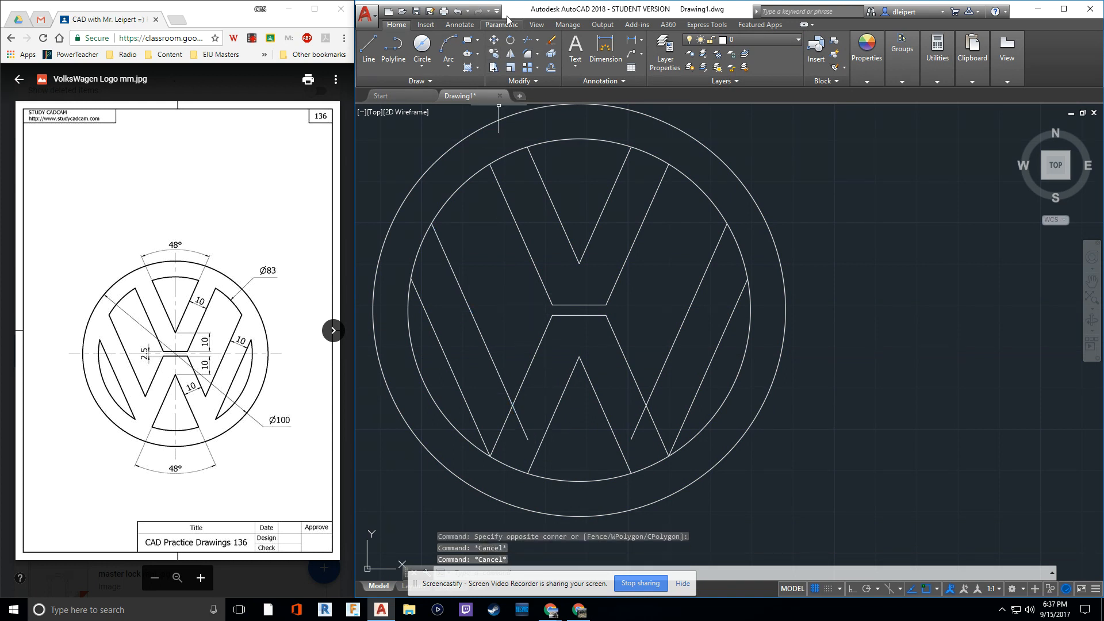
Step: Trim the offset lines and the inverted V's outer legs below their crossings, using all visible objects as cutting edges
{"action": "left_click", "coordinate": [527, 43]}
{"action": "scroll", "coordinate": [520, 141], "scroll_direction": "down", "scroll_amount": 2}
{"action": "left_click", "coordinate": [698, 117]}
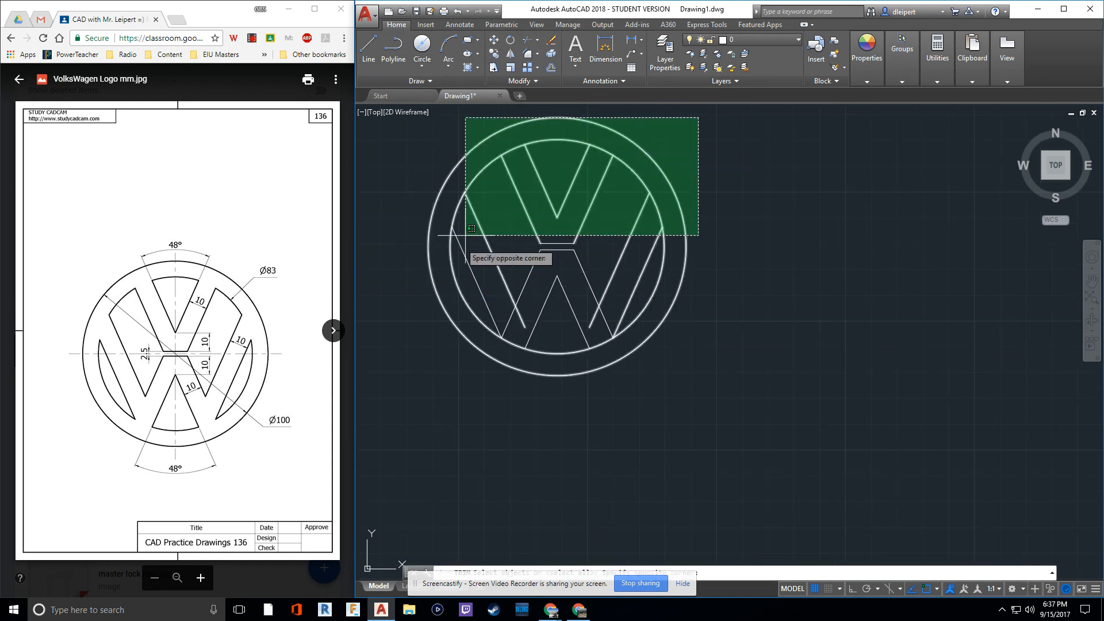
{"action": "left_click", "coordinate": [413, 422]}
{"action": "key", "text": "Return"}
{"action": "left_click", "coordinate": [530, 311]}
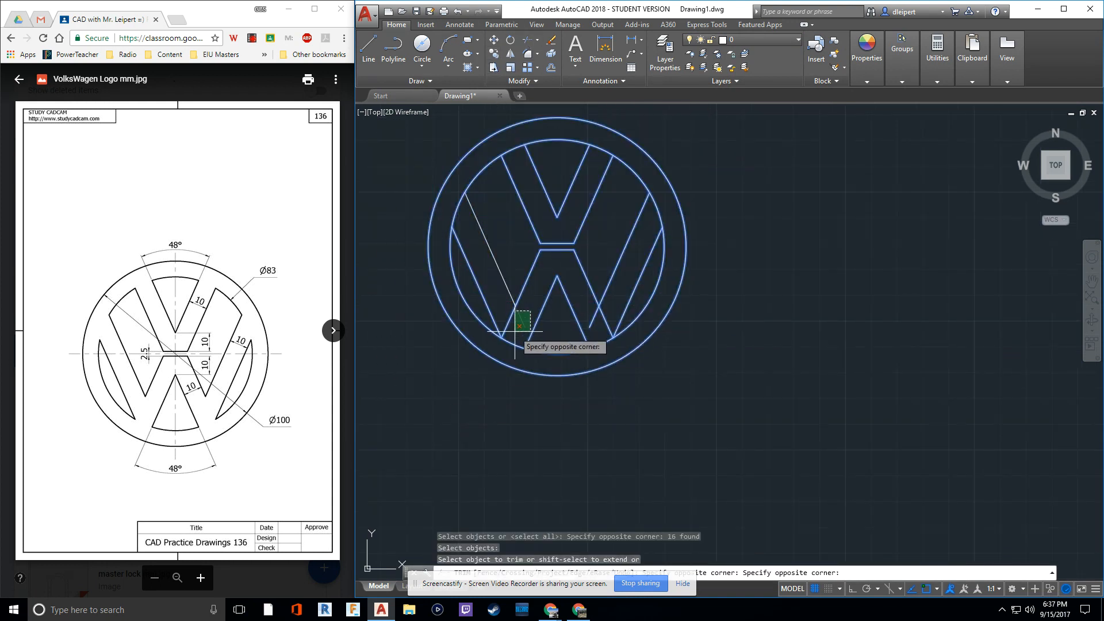
{"action": "left_click", "coordinate": [513, 329]}
{"action": "left_click", "coordinate": [611, 310]}
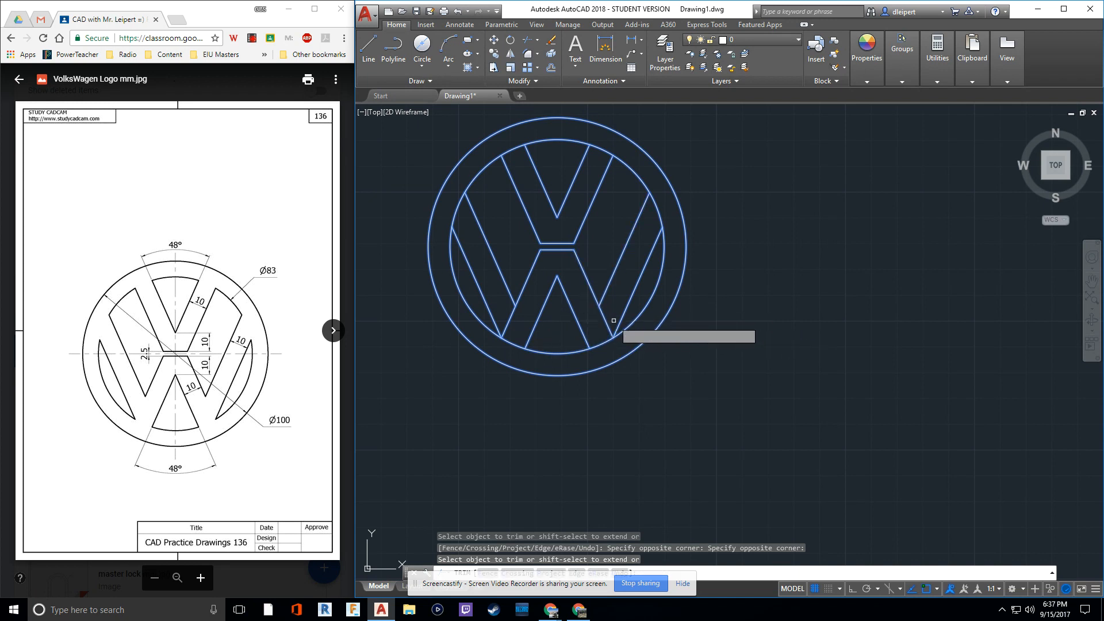
{"action": "left_click", "coordinate": [599, 323]}
{"action": "left_click", "coordinate": [514, 316]}
{"action": "left_click", "coordinate": [510, 318]}
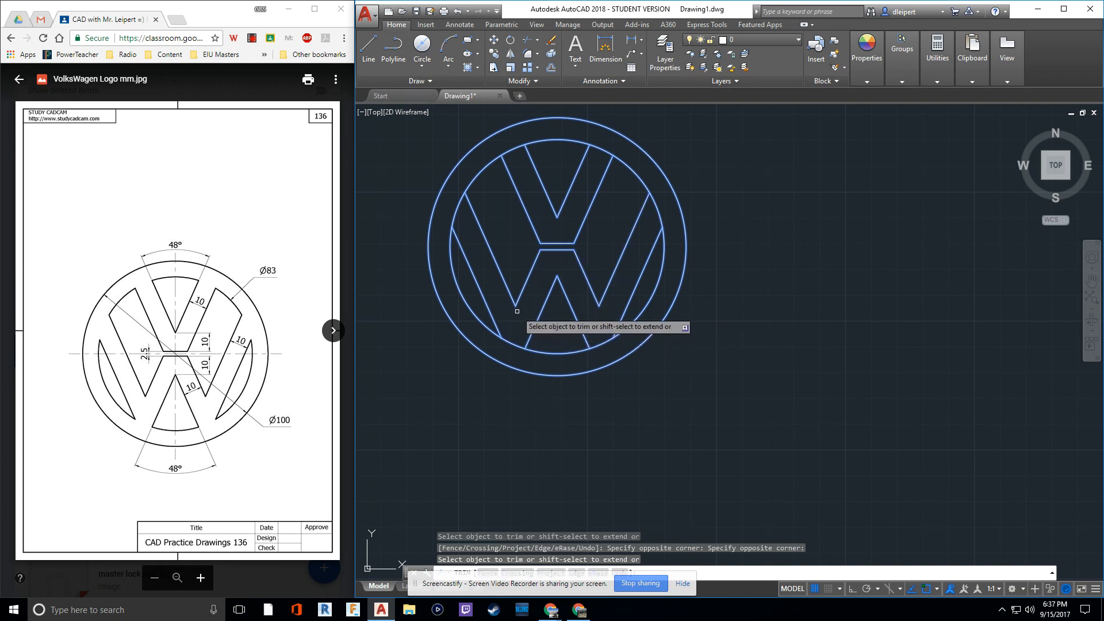
Step: Trim away the inner circle's arcs in the gaps between the letter shapes, keeping the arcs that close each shape
{"action": "left_click", "coordinate": [660, 209]}
{"action": "left_click", "coordinate": [598, 145]}
{"action": "left_click", "coordinate": [517, 144]}
{"action": "left_click", "coordinate": [515, 158]}
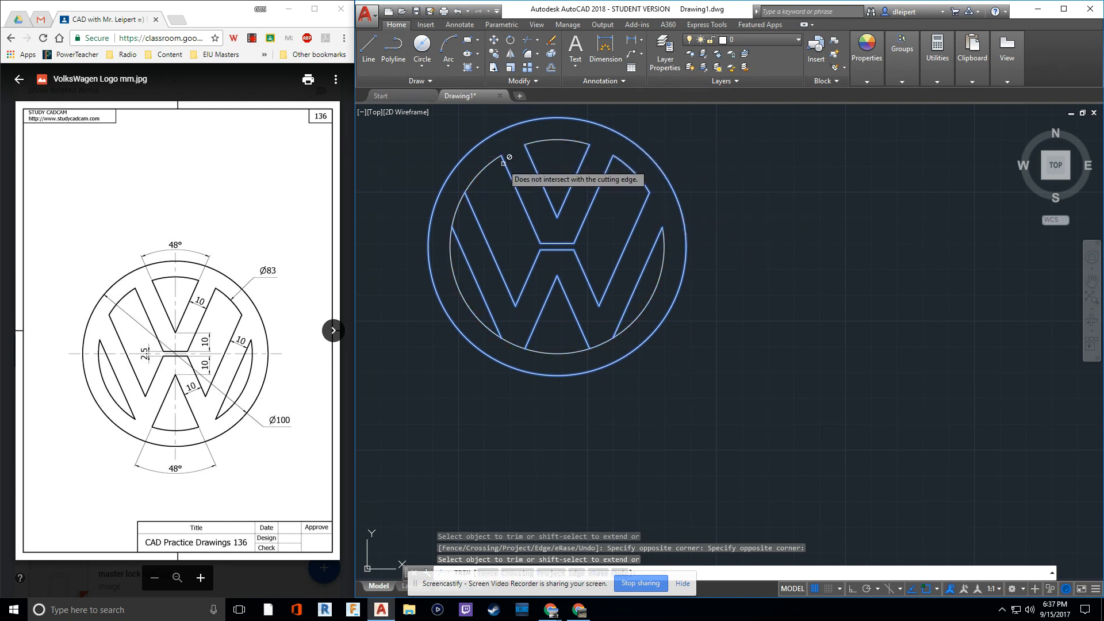
{"action": "left_click", "coordinate": [454, 204]}
{"action": "left_click", "coordinate": [520, 340]}
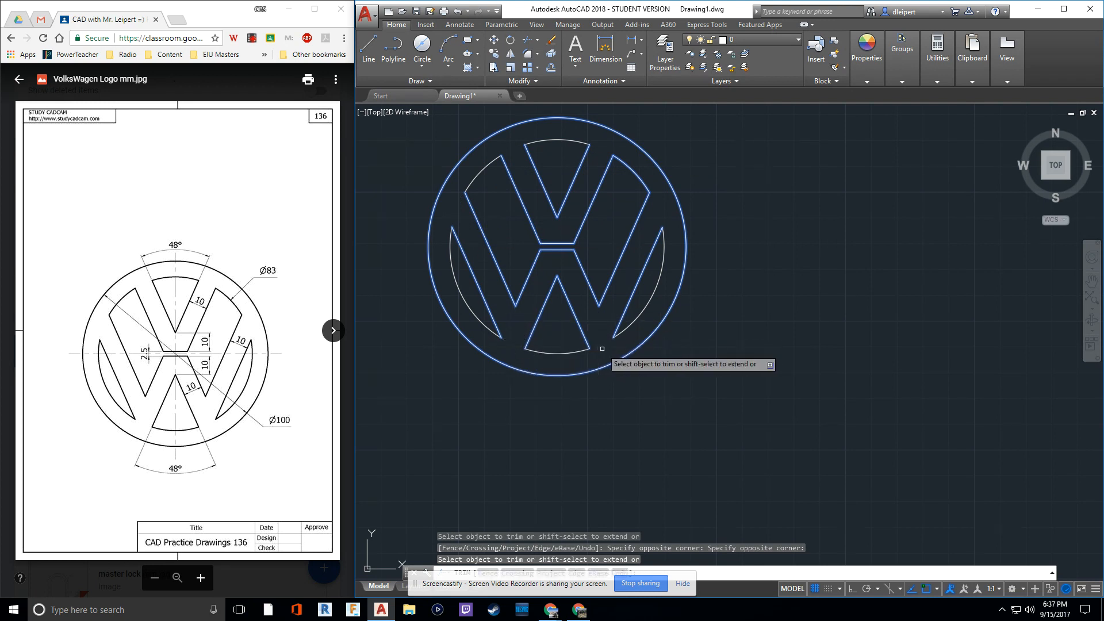
{"action": "key", "text": "Escape"}
Step: Save the drawing to the Desktop as DL_Volkswagen.dwg
{"action": "middle_click_drag", "start_coordinate": [553, 278], "coordinate": [582, 365]}
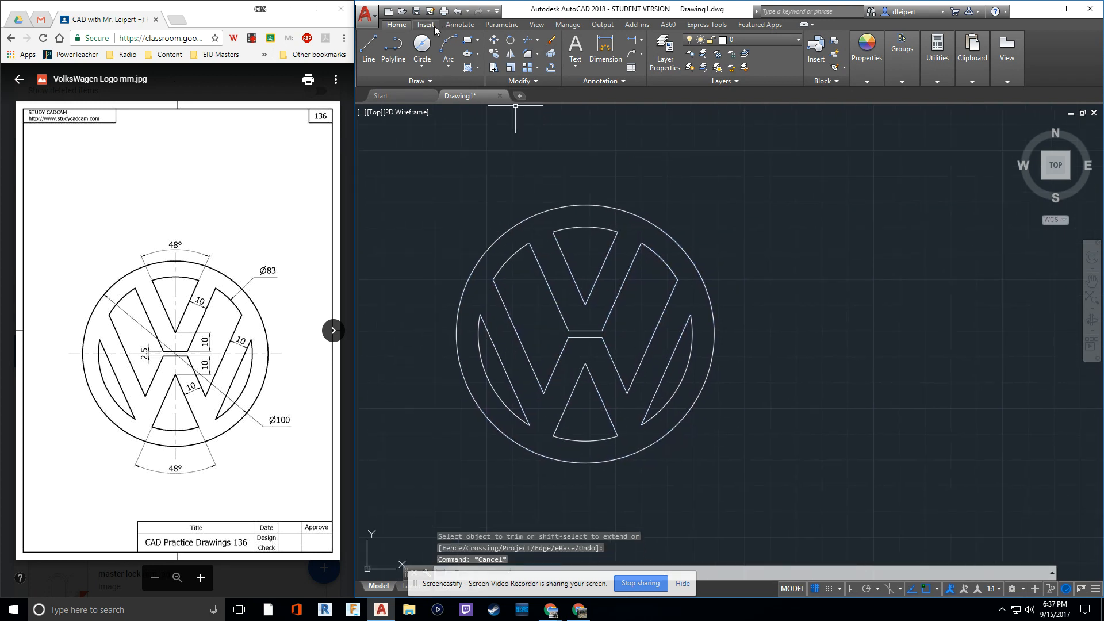
{"action": "left_click", "coordinate": [415, 11]}
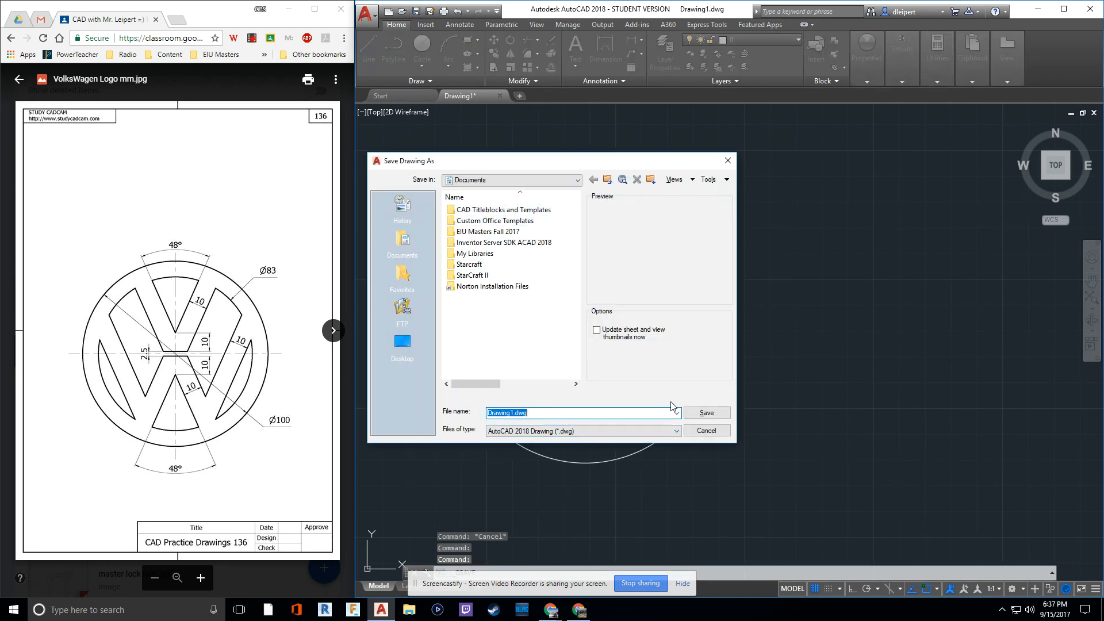
{"action": "left_click", "coordinate": [402, 343]}
{"action": "left_click", "coordinate": [519, 413]}
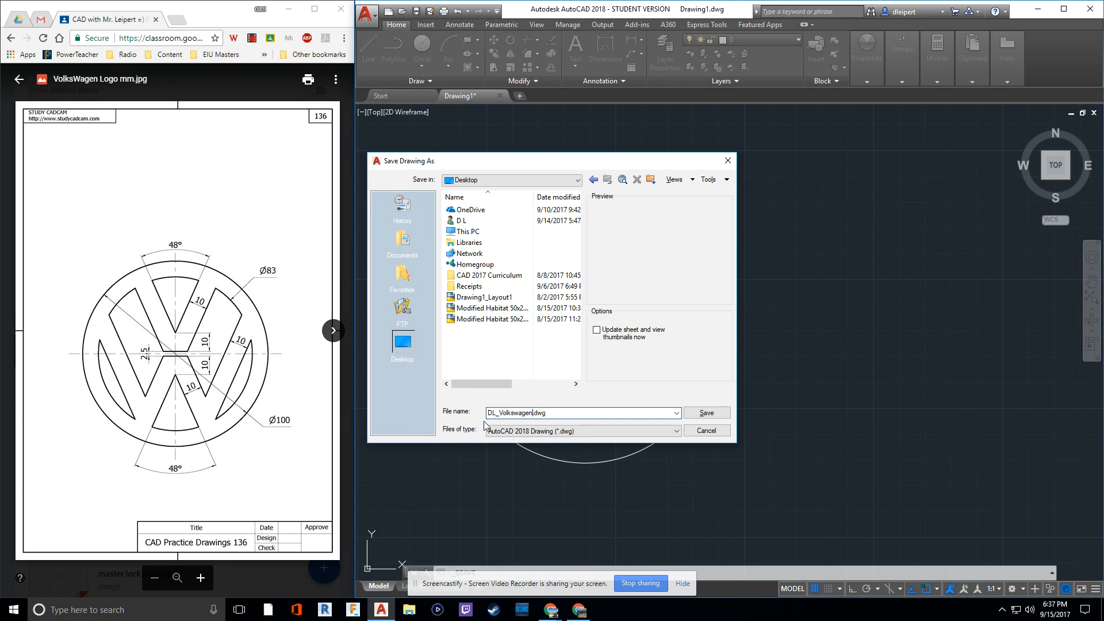
{"action": "left_click", "coordinate": [722, 414]}
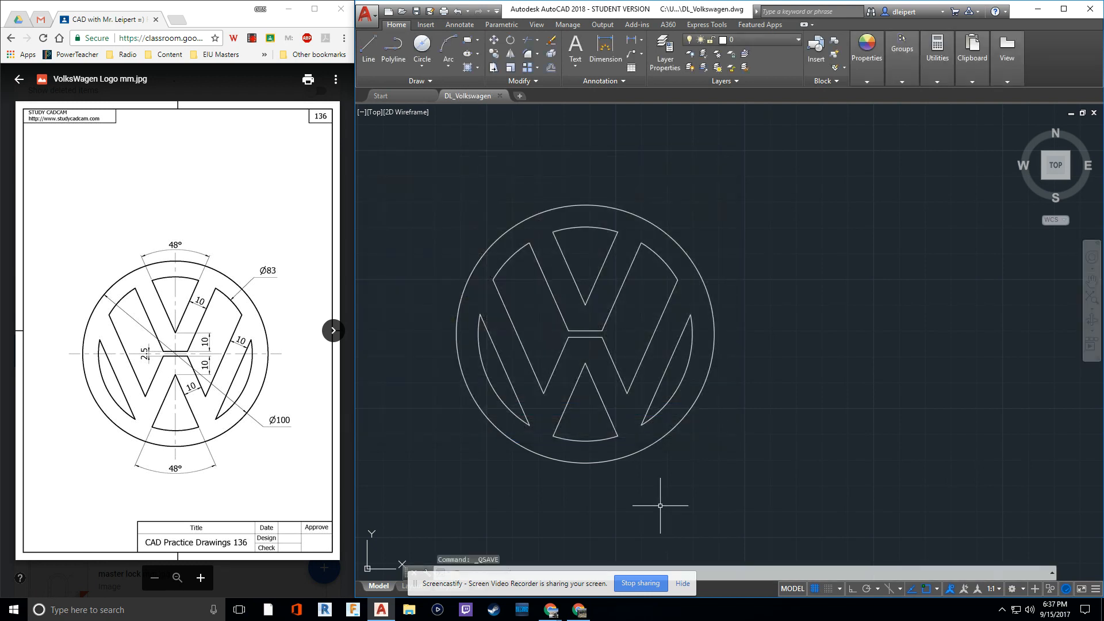